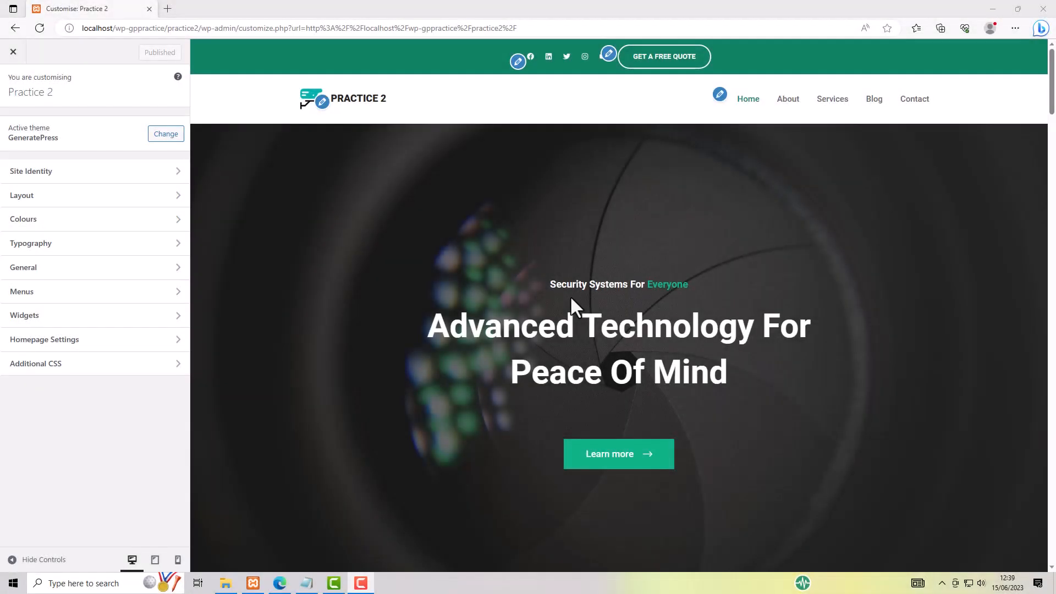
# - Open the colour settings and change the accent-3 global colour to dark blue #101a82
pyautogui.click(35, 219)
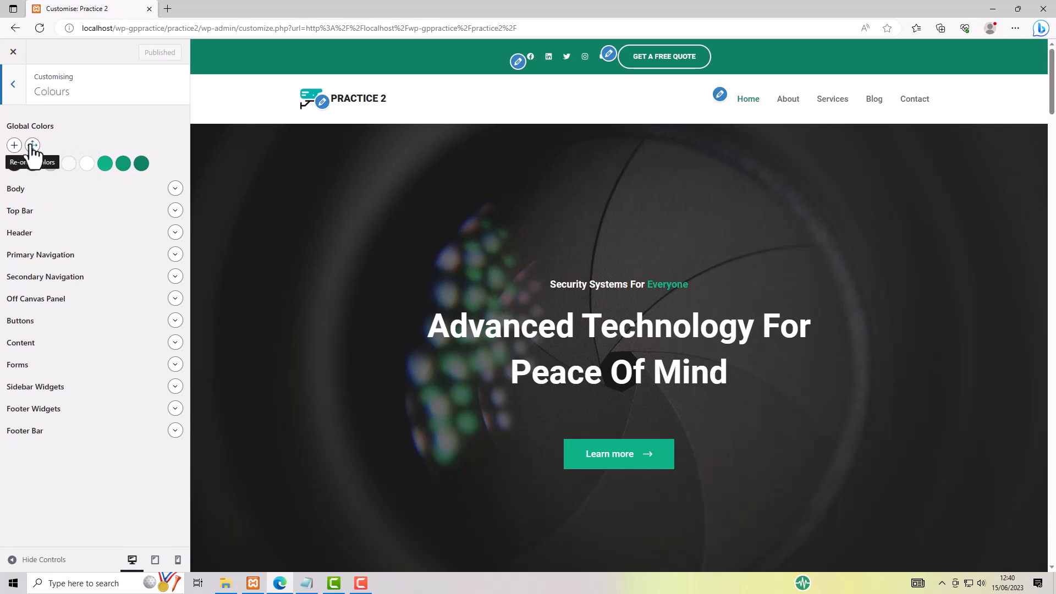
pyautogui.click(142, 164)
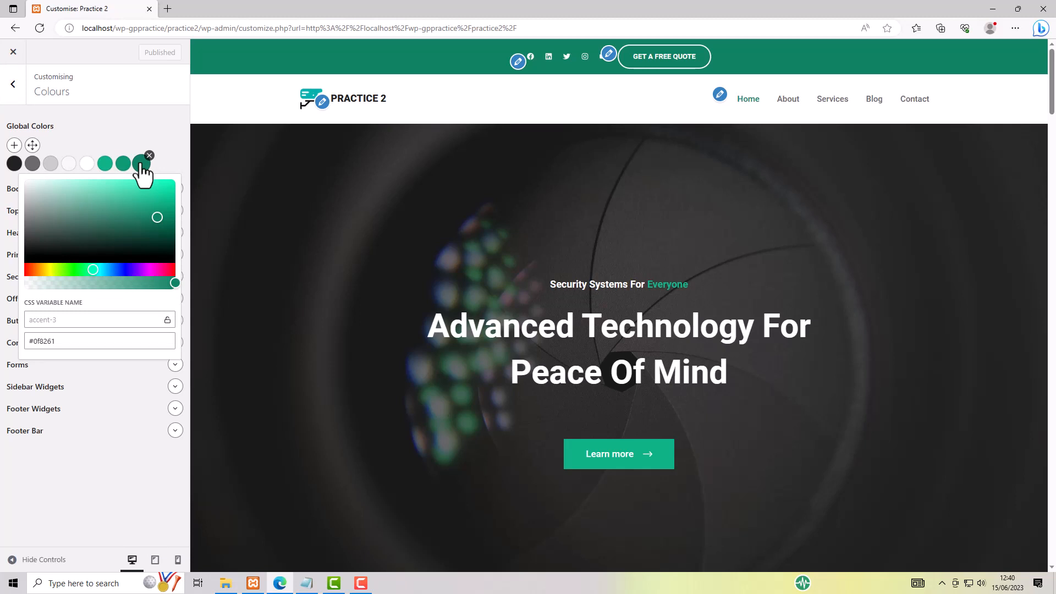
pyautogui.click(130, 133)
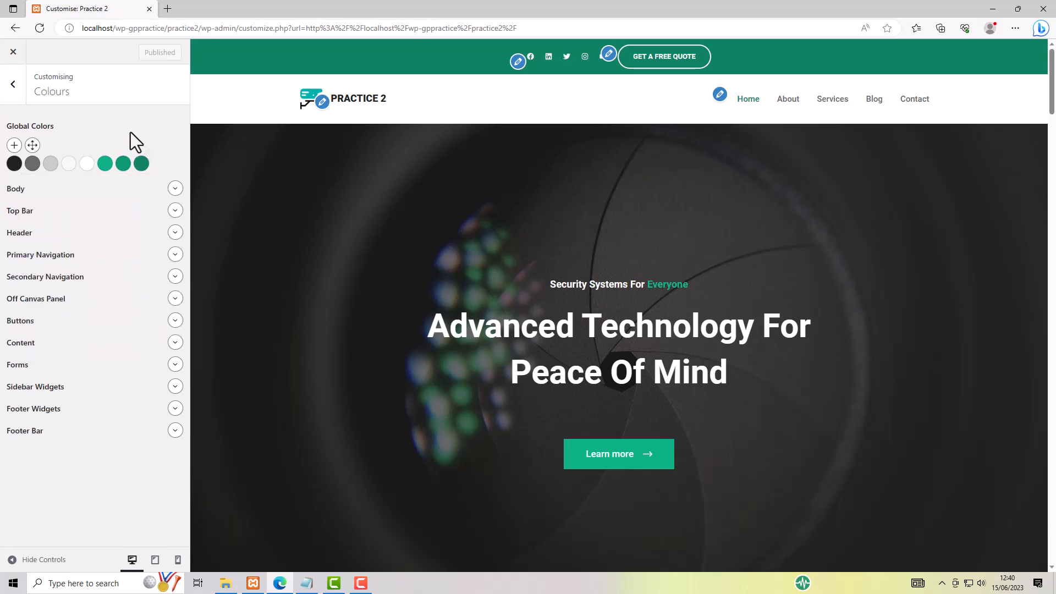
pyautogui.click(141, 164)
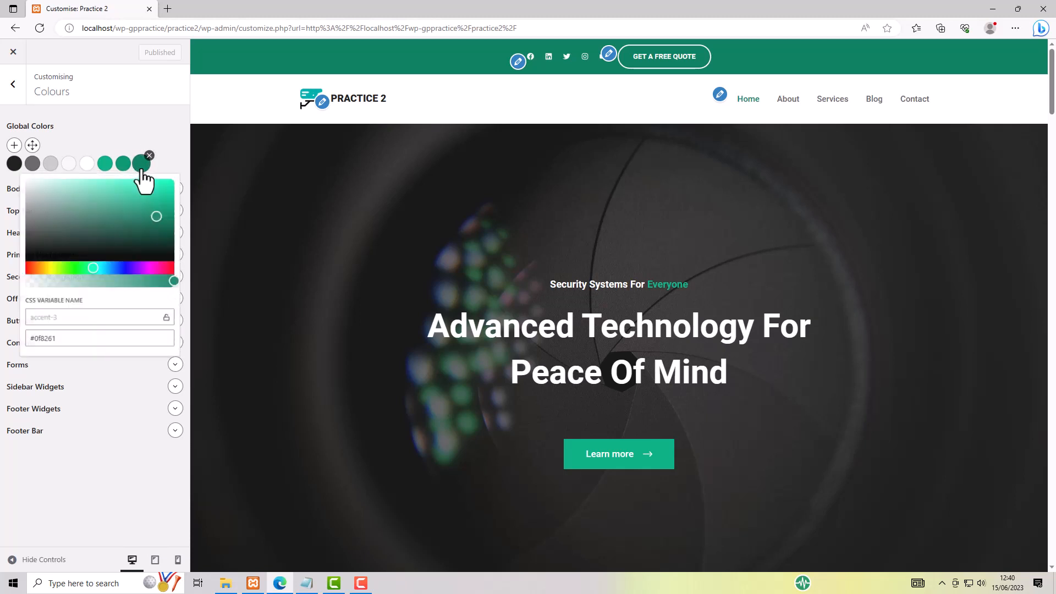
pyautogui.click(123, 269)
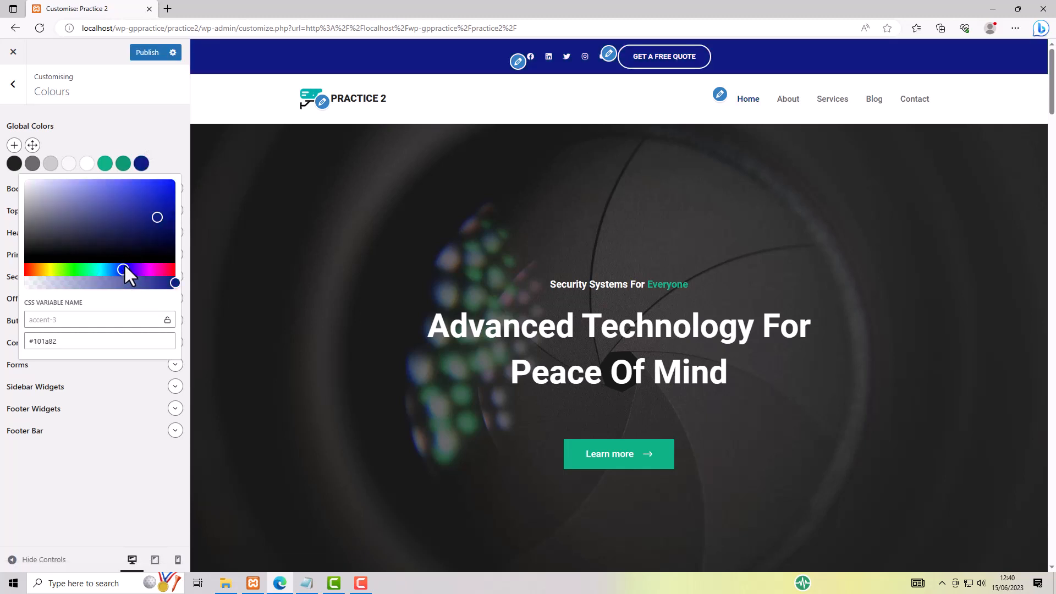
# - Change the accent-2 global colour to blue #0c5199, with the team section shown in the preview
pyautogui.scroll(-15, 351, 306)
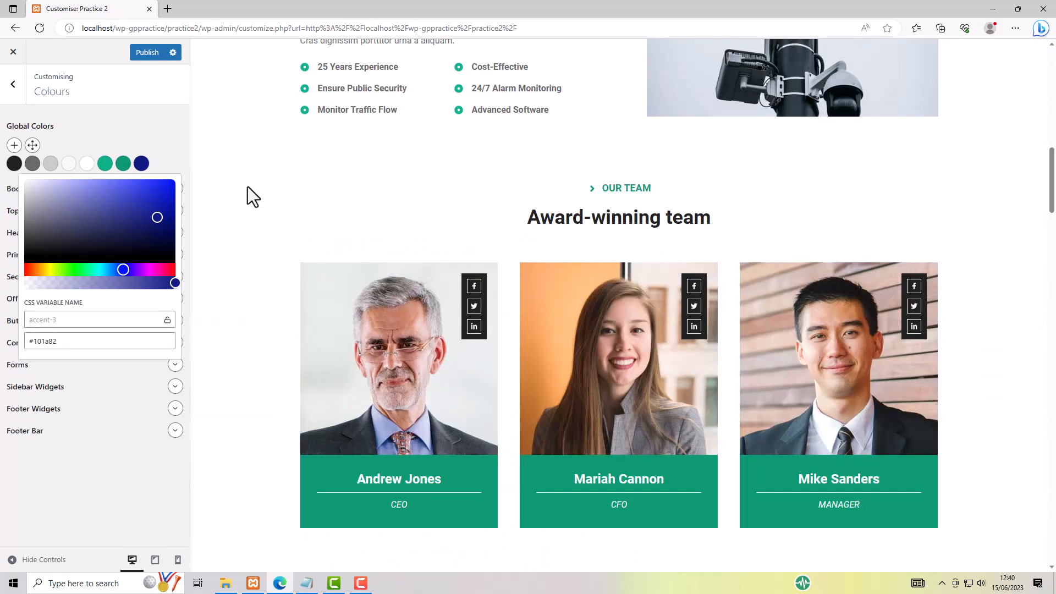
pyautogui.click(122, 164)
pyautogui.click(114, 269)
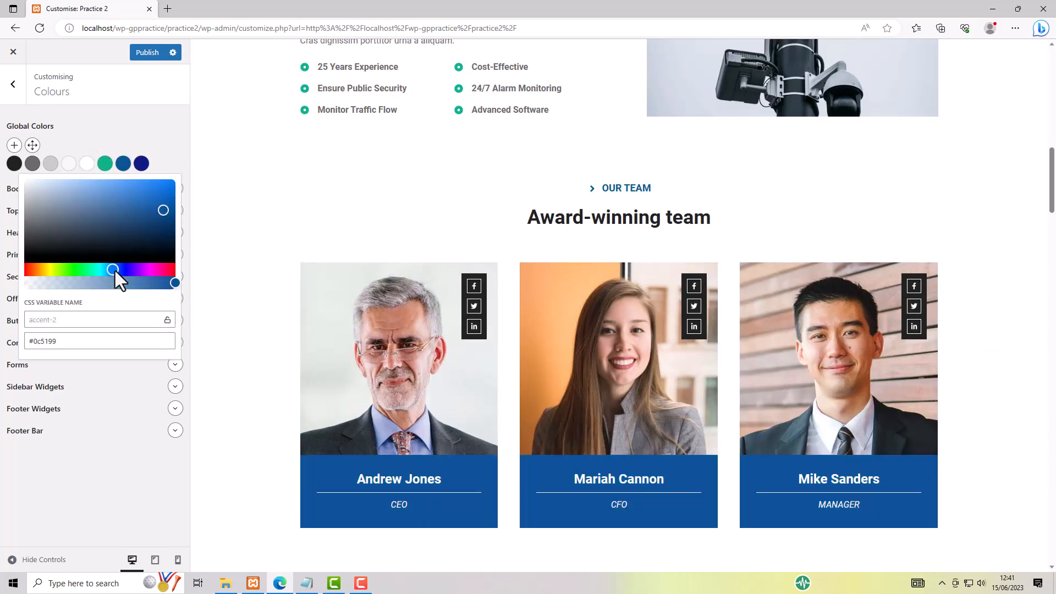
# - Change the accent global colour to the darker teal #119b9b and close its colour picker
pyautogui.click(104, 164)
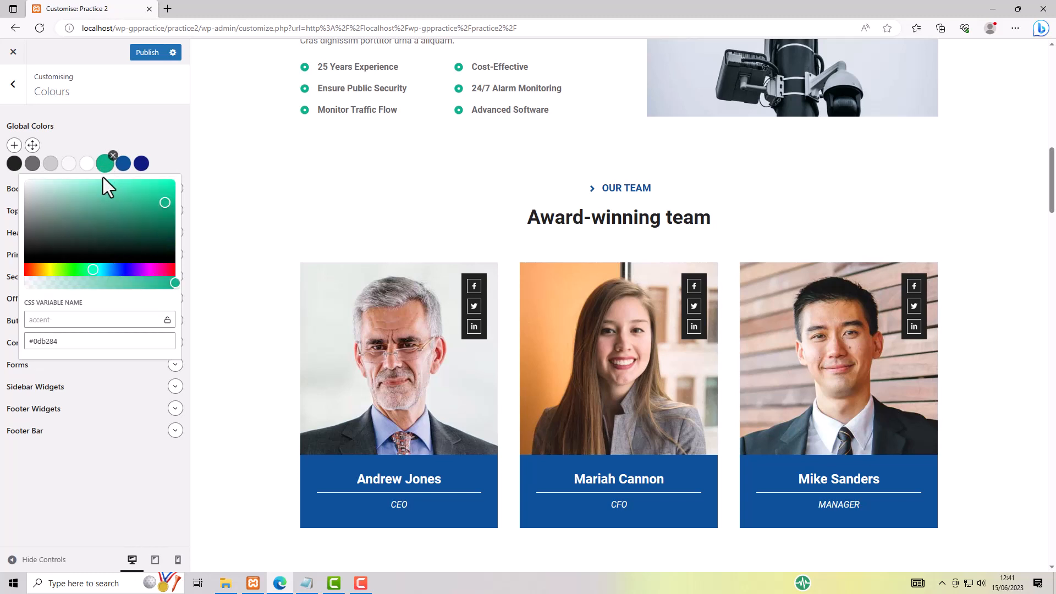
pyautogui.click(101, 269)
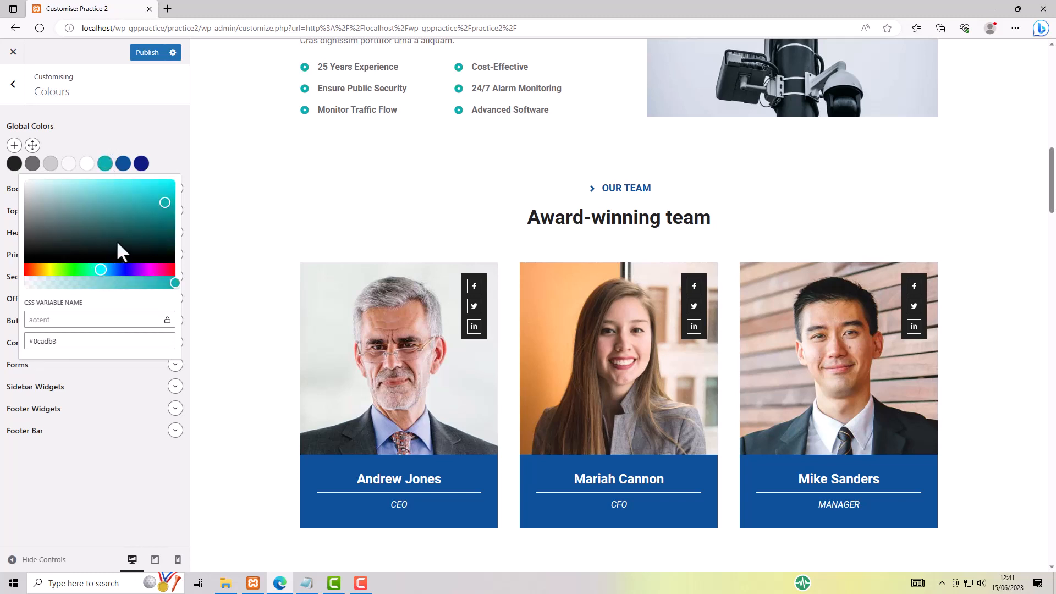
pyautogui.moveTo(160, 201)
pyautogui.mouseDown()
pyautogui.moveTo(154, 246)
pyautogui.moveTo(159, 210)
pyautogui.mouseUp()
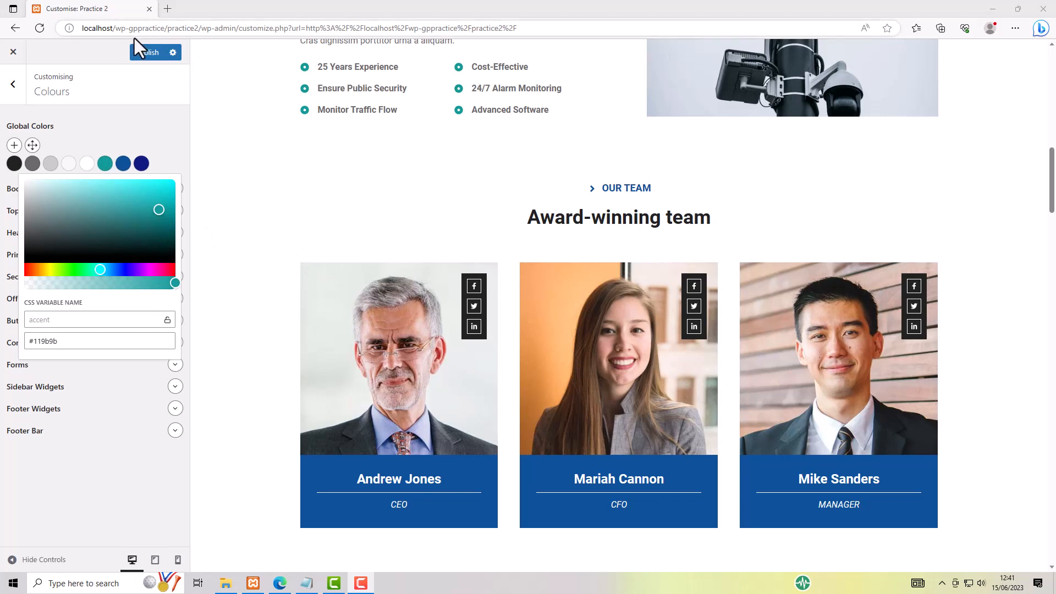
pyautogui.click(117, 135)
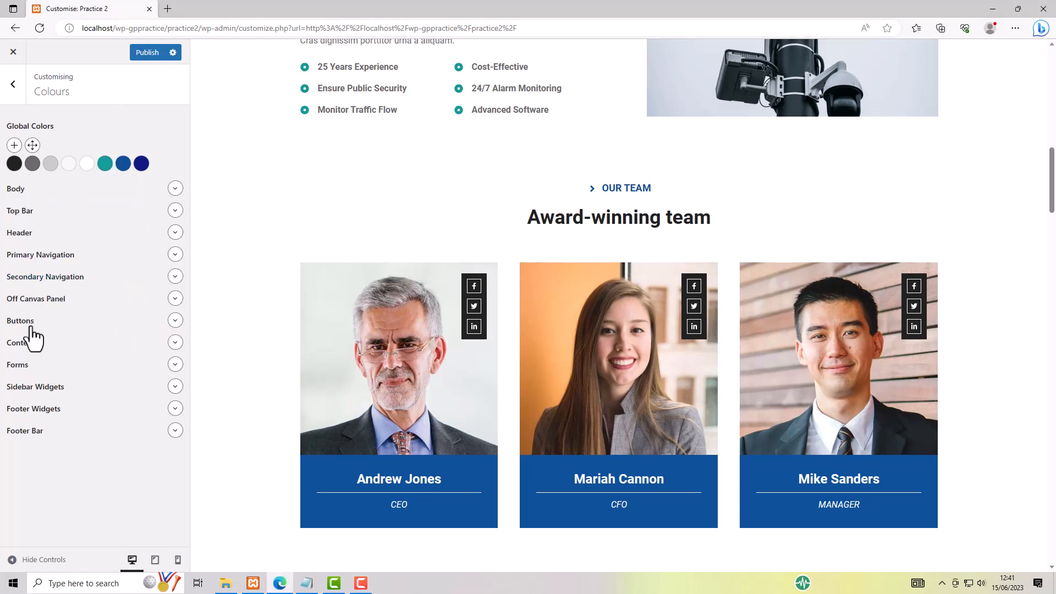
# - Examine which colours the Content section assigns to background, text, links, titles and headings
pyautogui.click(176, 344)
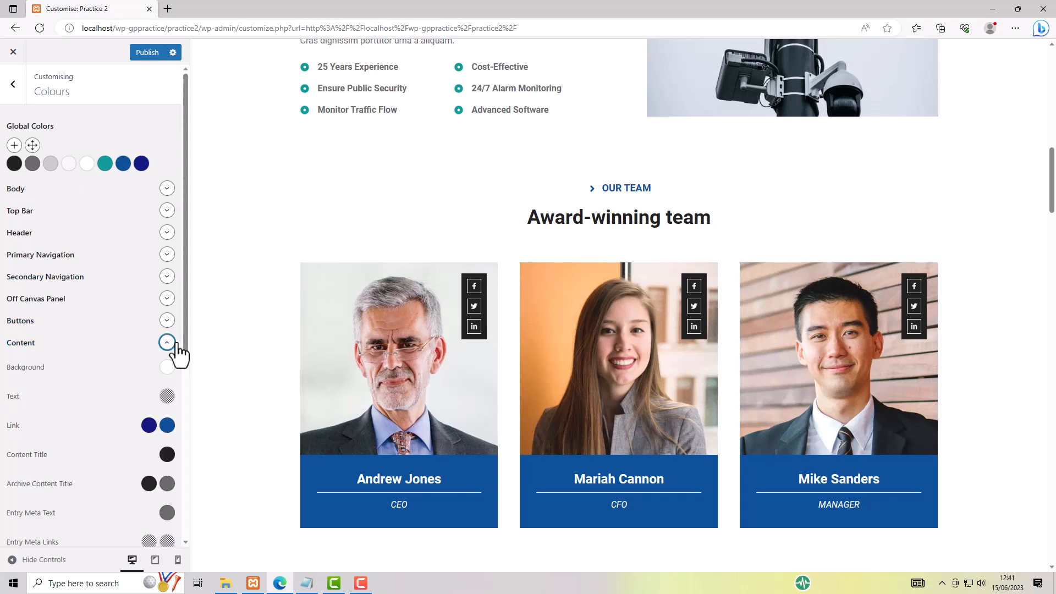
pyautogui.moveTo(187, 292); pyautogui.dragTo(174, 454)
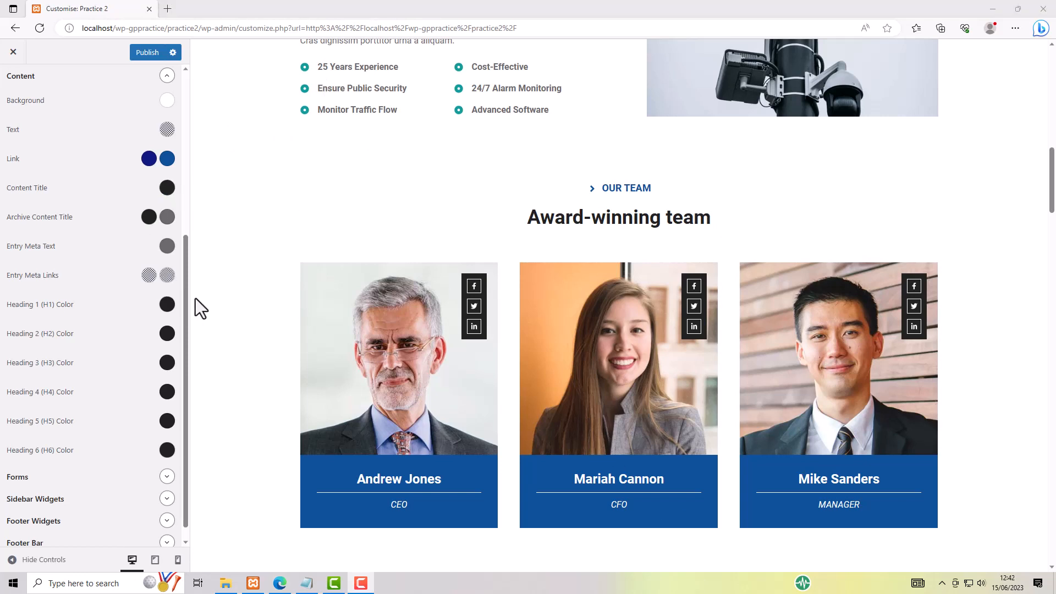
pyautogui.moveTo(184, 292); pyautogui.dragTo(175, 84)
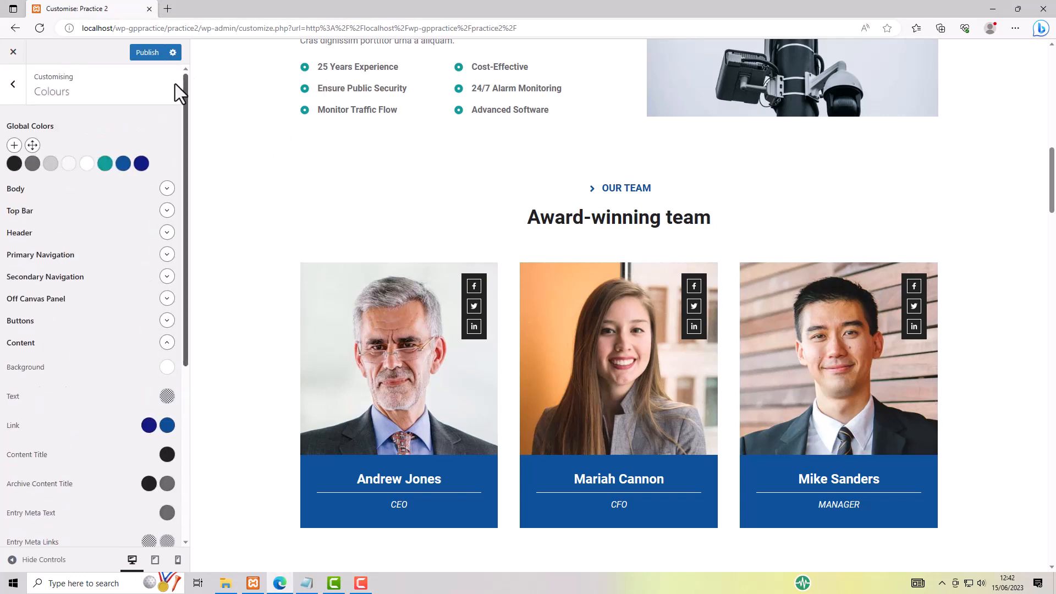
pyautogui.click(33, 165)
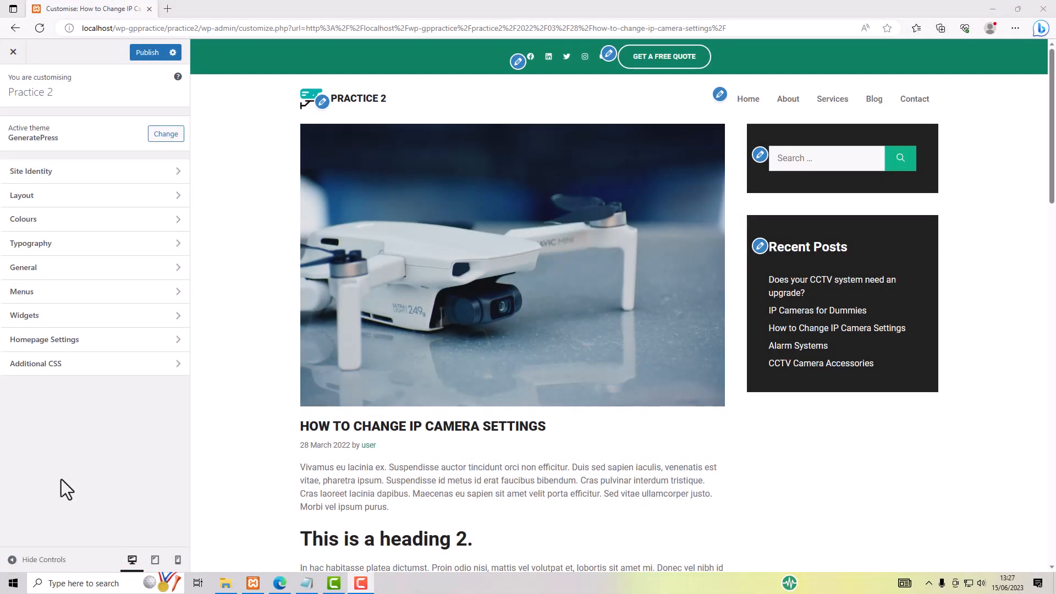
# - In the typography settings, add an empty font entry to the Font Manager, browse the available system and Google fonts, and collapse the entry
pyautogui.click(31, 243)
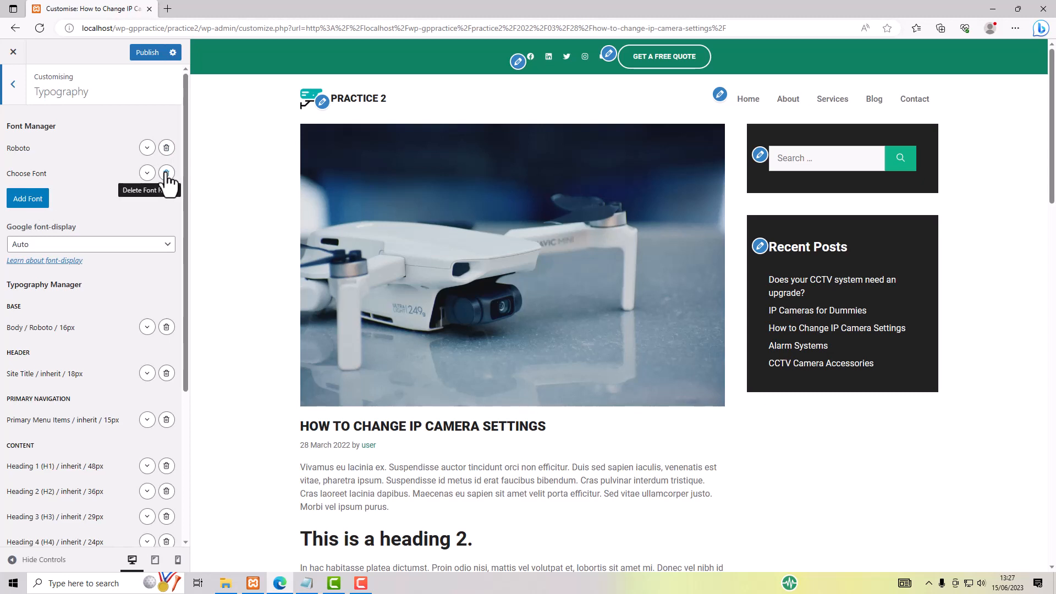
pyautogui.click(24, 199)
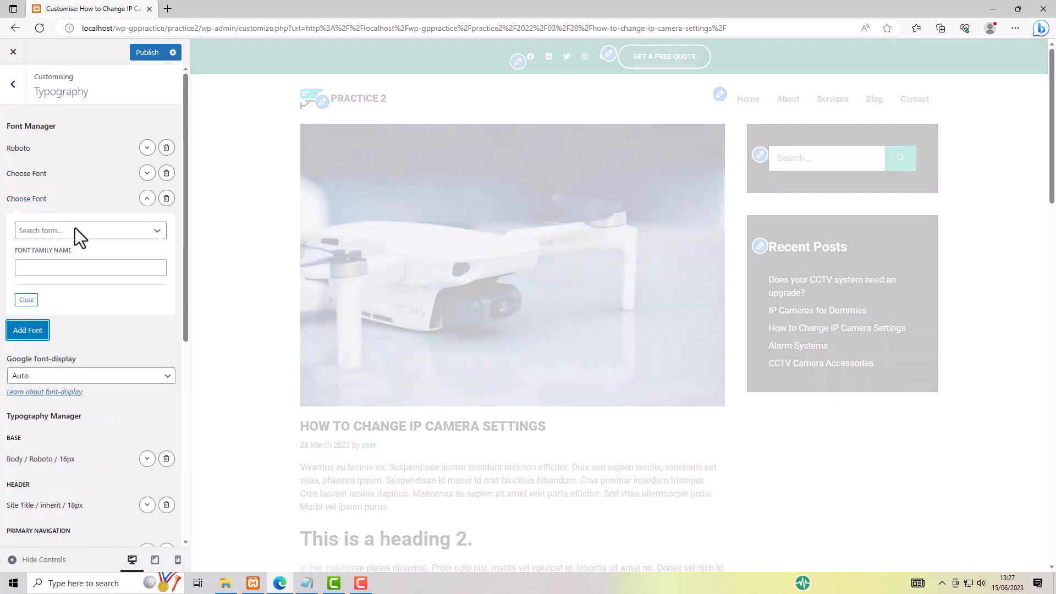
pyautogui.click(75, 229)
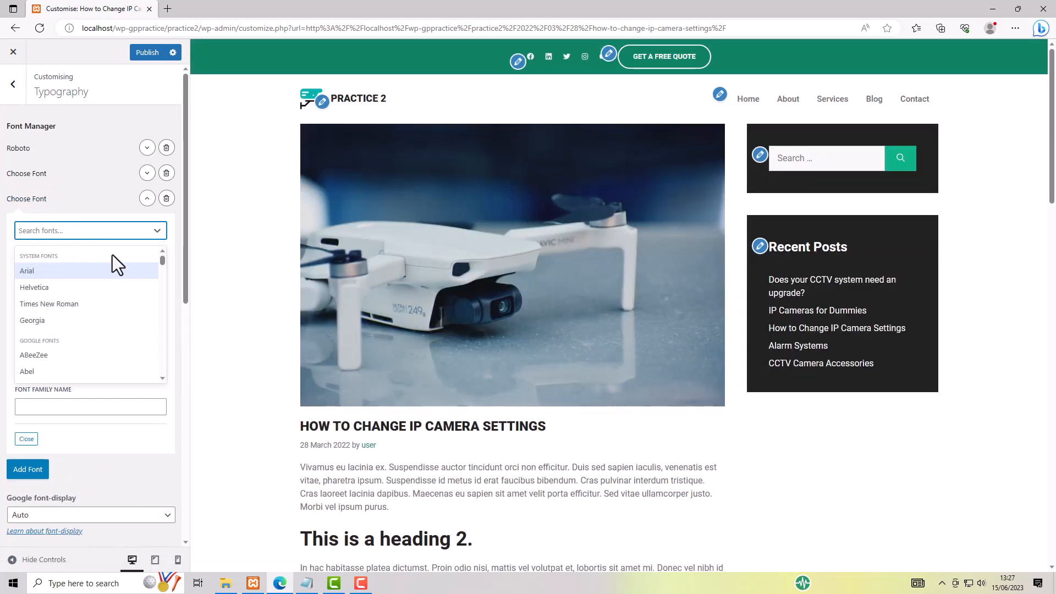
pyautogui.scroll(-2, 104, 306)
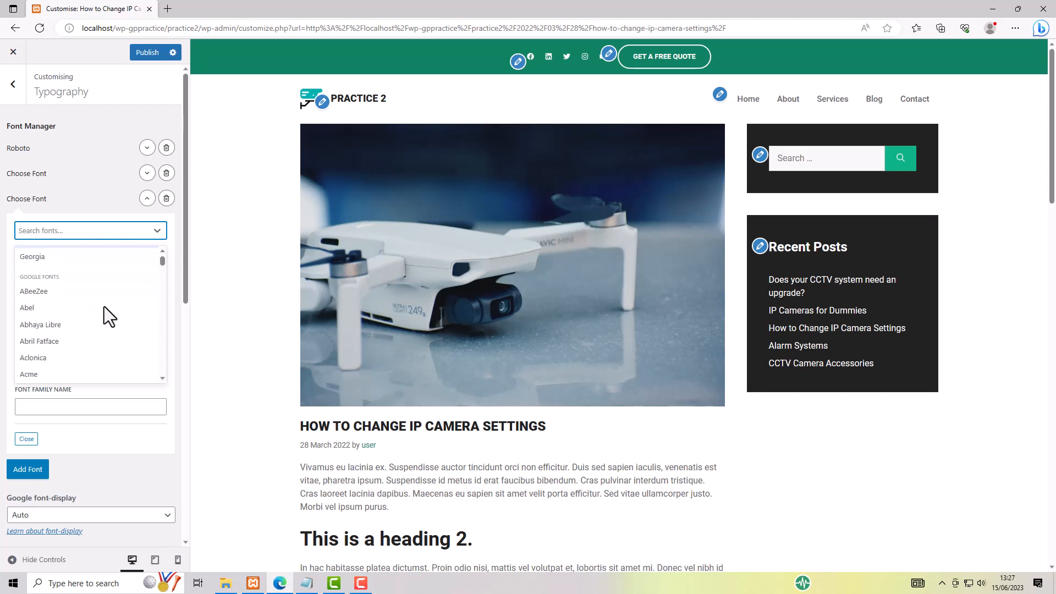
pyautogui.scroll(2, 104, 306)
pyautogui.click(57, 229)
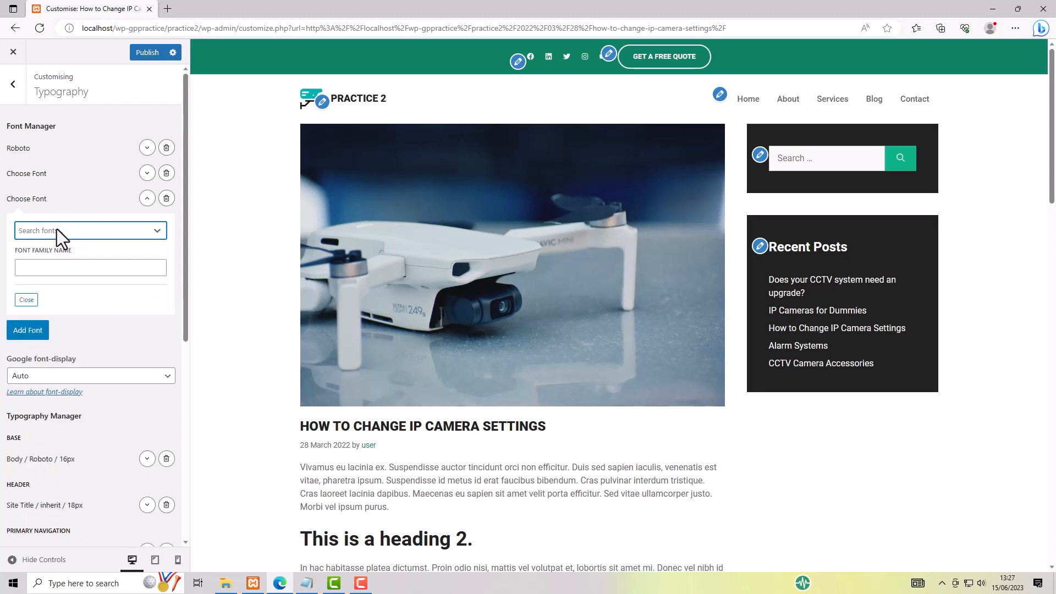
pyautogui.click(54, 203)
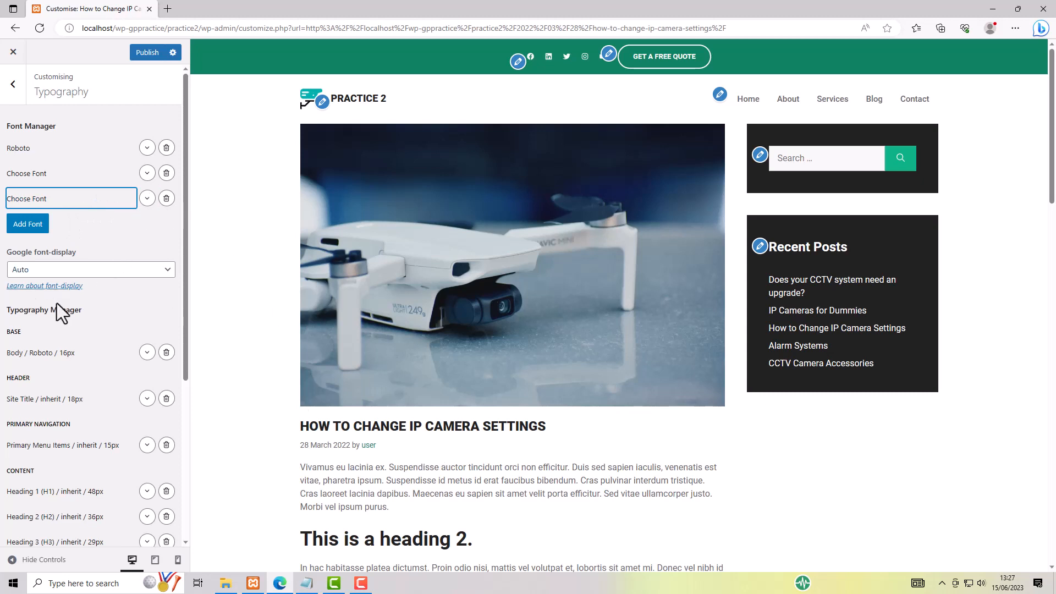
# - Examine the Heading 1 (H1) typography options, including font family, weight, size, line height and spacing
pyautogui.scroll(-4, 85, 338)
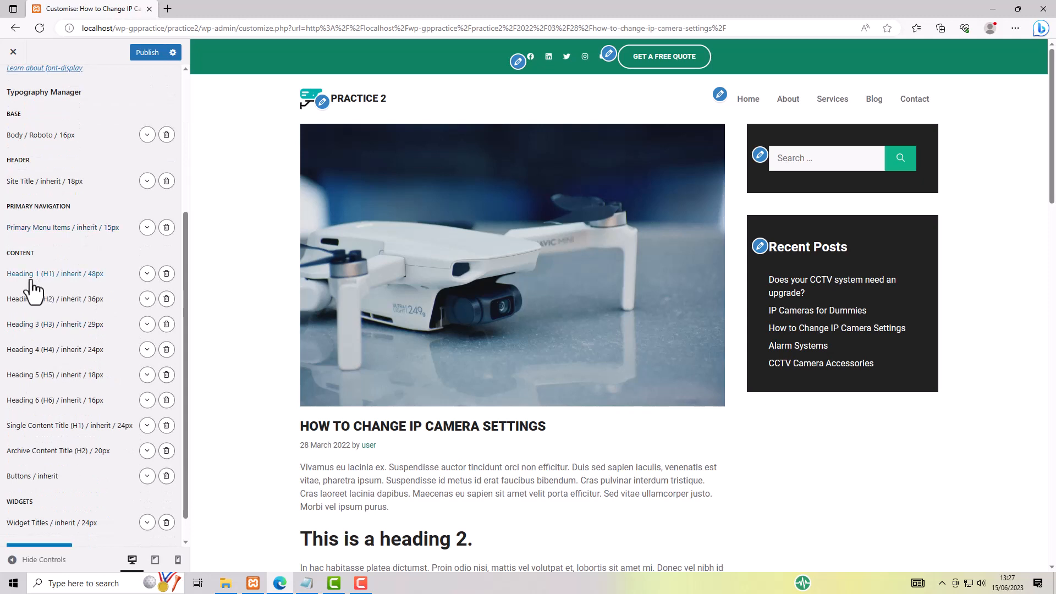
pyautogui.click(146, 273)
pyautogui.scroll(-3, 146, 406)
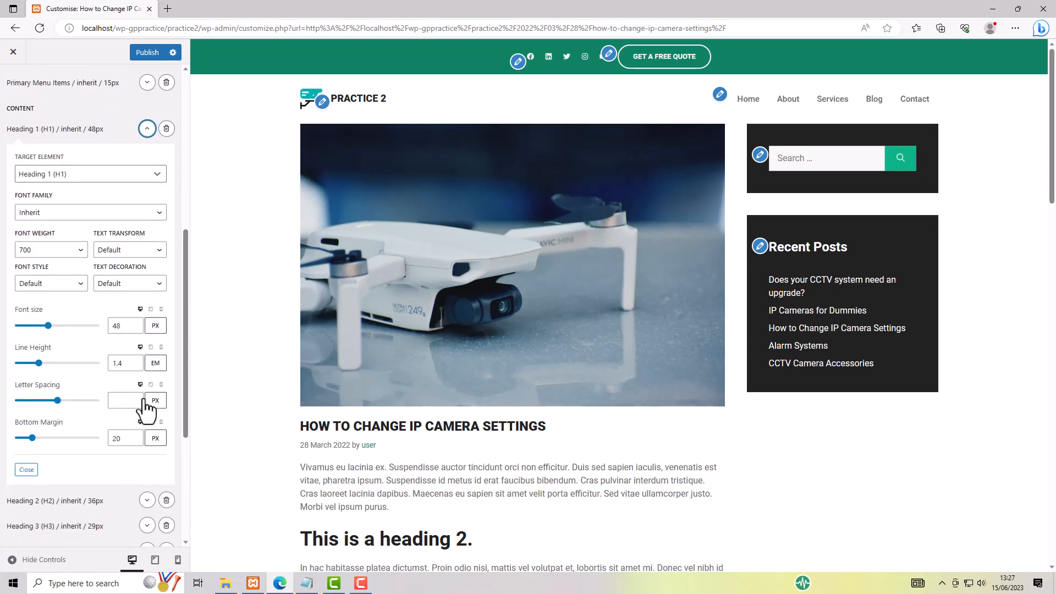
# - Add a typography entry with Custom as its target element and li as its CSS selector
pyautogui.scroll(-5, 146, 406)
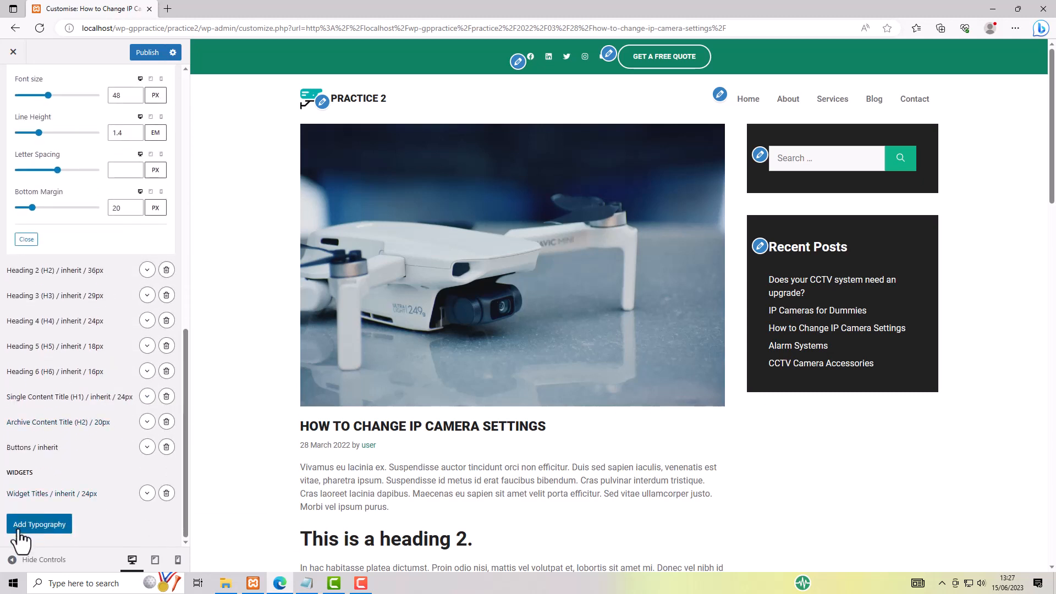
pyautogui.click(38, 525)
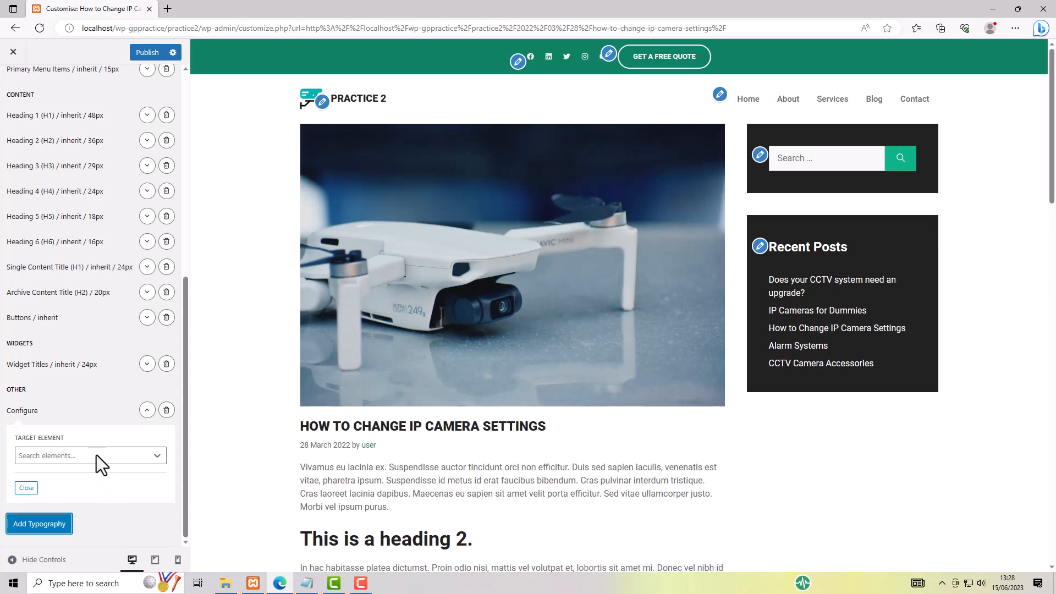
pyautogui.click(96, 456)
pyautogui.scroll(-10, 156, 475)
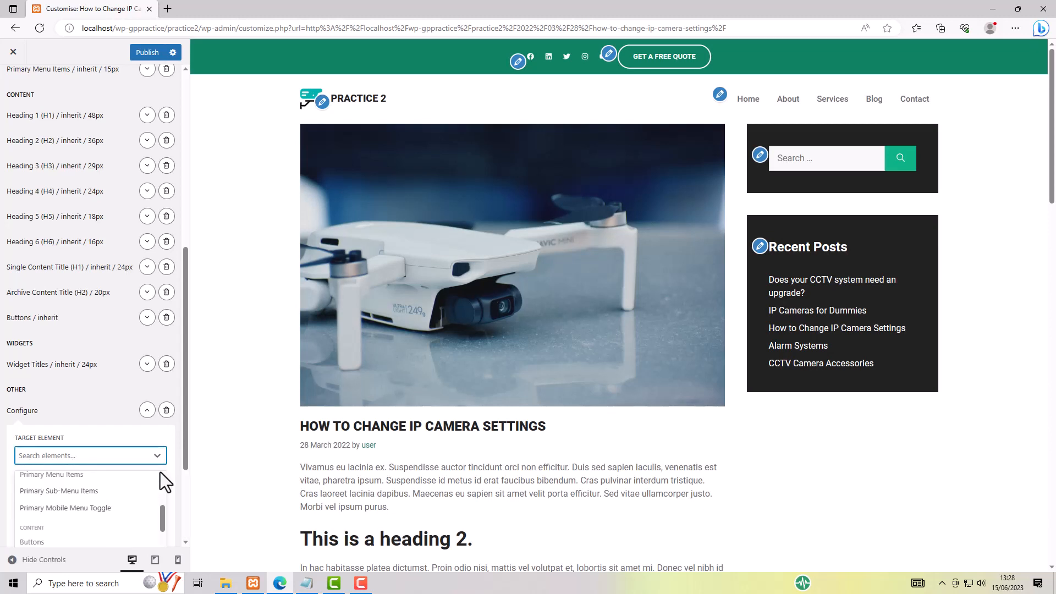
pyautogui.scroll(-3, 167, 480)
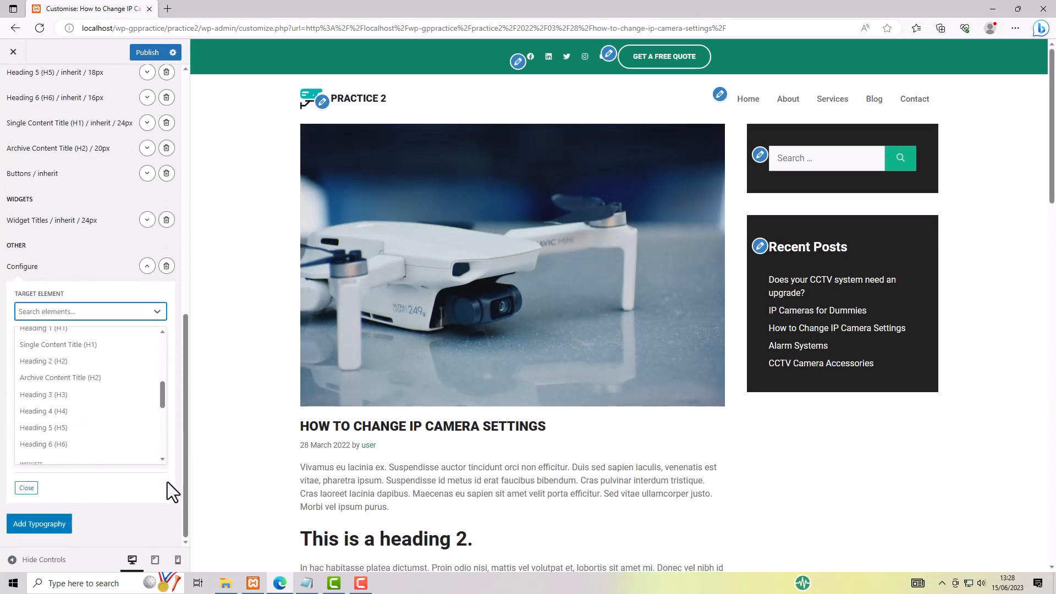
pyautogui.scroll(-3, 134, 436)
pyautogui.scroll(1, 135, 436)
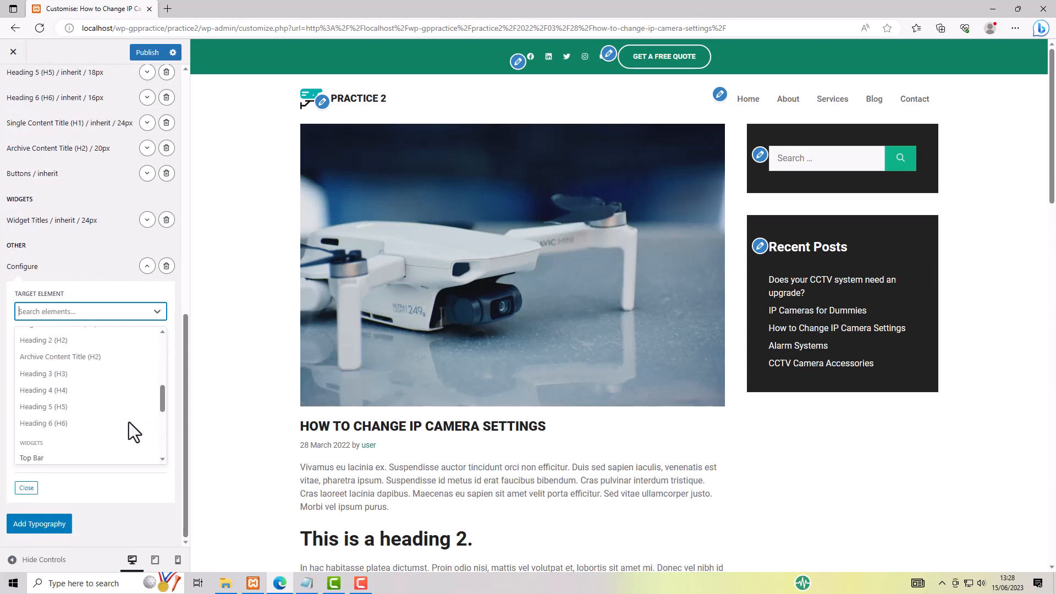
pyautogui.scroll(-5, 129, 421)
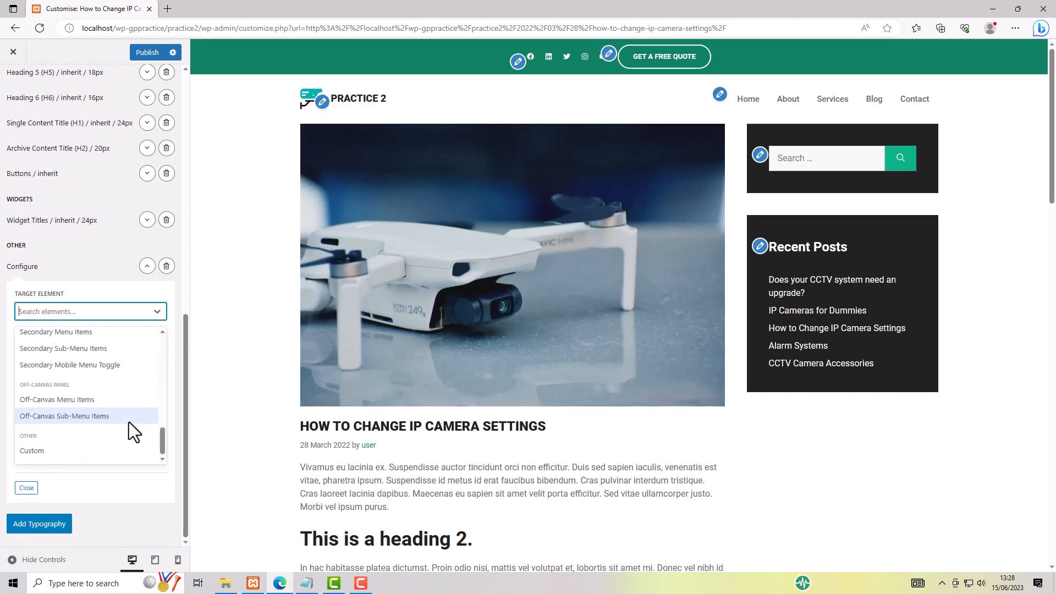
pyautogui.click(44, 453)
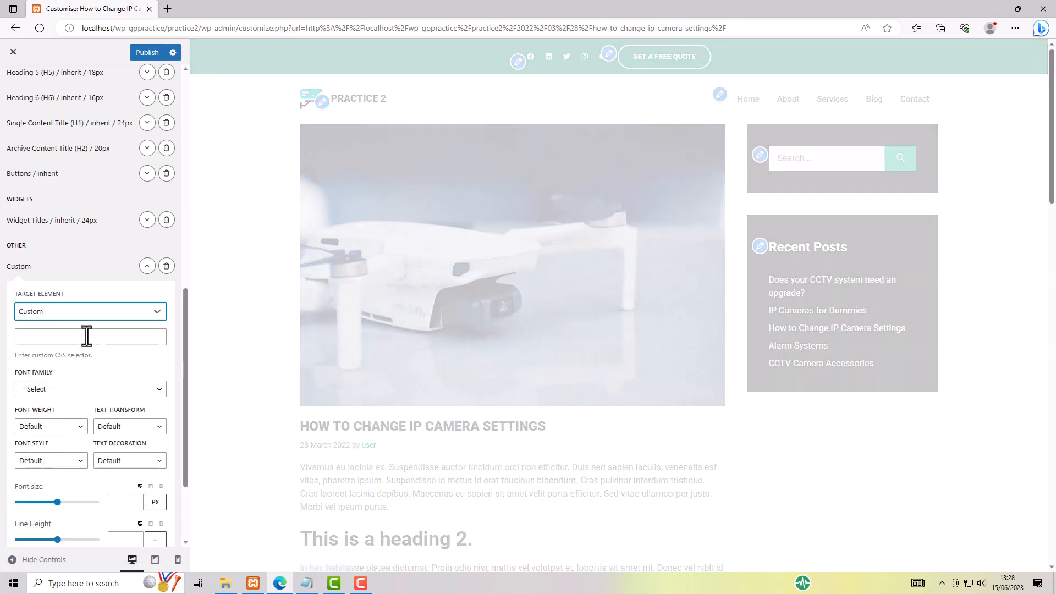
pyautogui.click(87, 336)
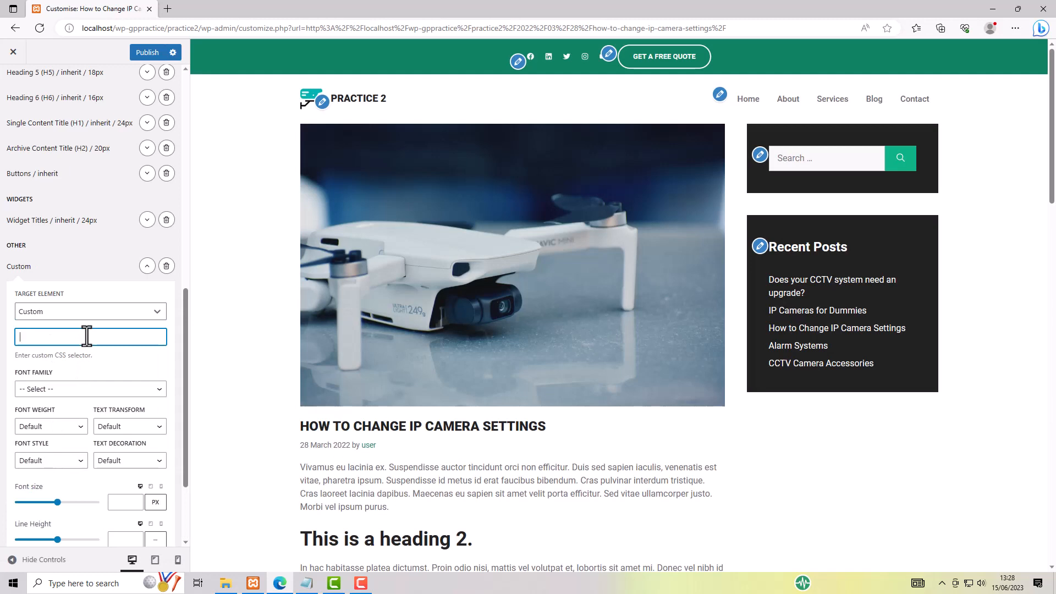
pyautogui.write('li')
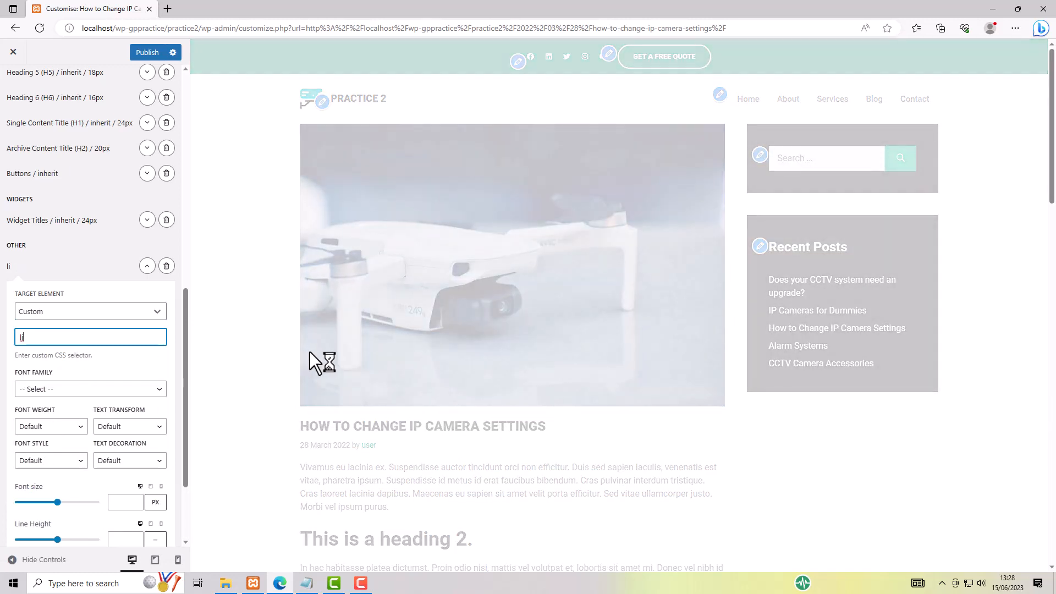
# - Set the li typography entry's font size to 16 px and its font weight to 900
pyautogui.scroll(-7, 318, 350)
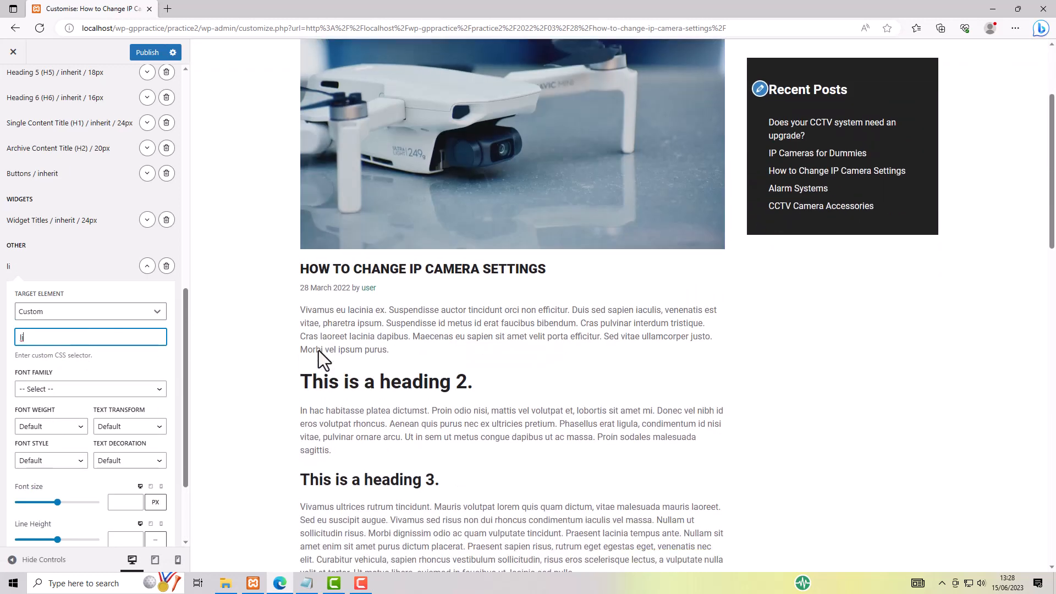
pyautogui.scroll(-6, 319, 351)
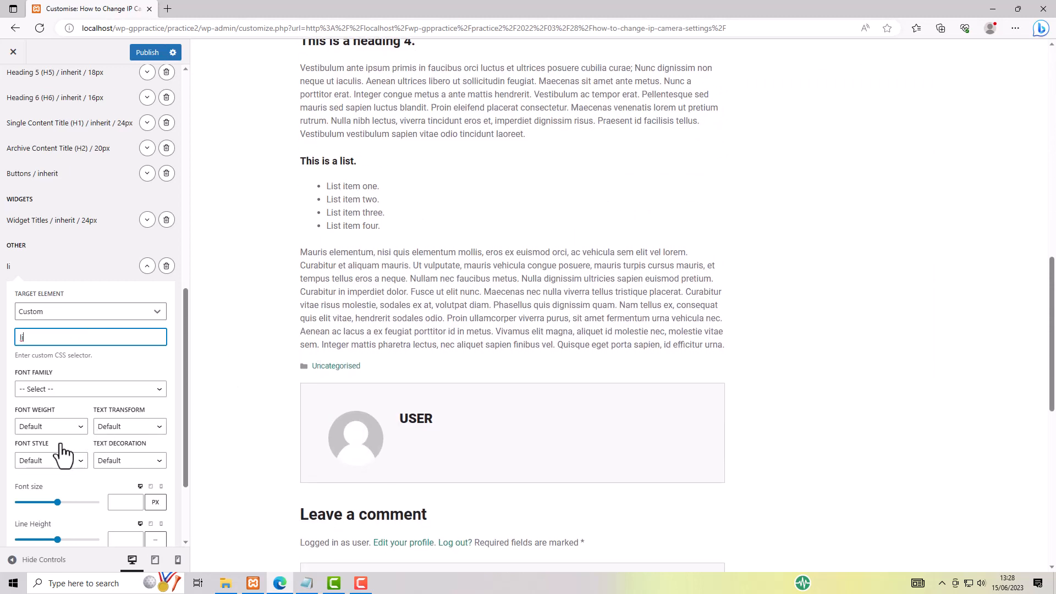
pyautogui.scroll(-3, 55, 458)
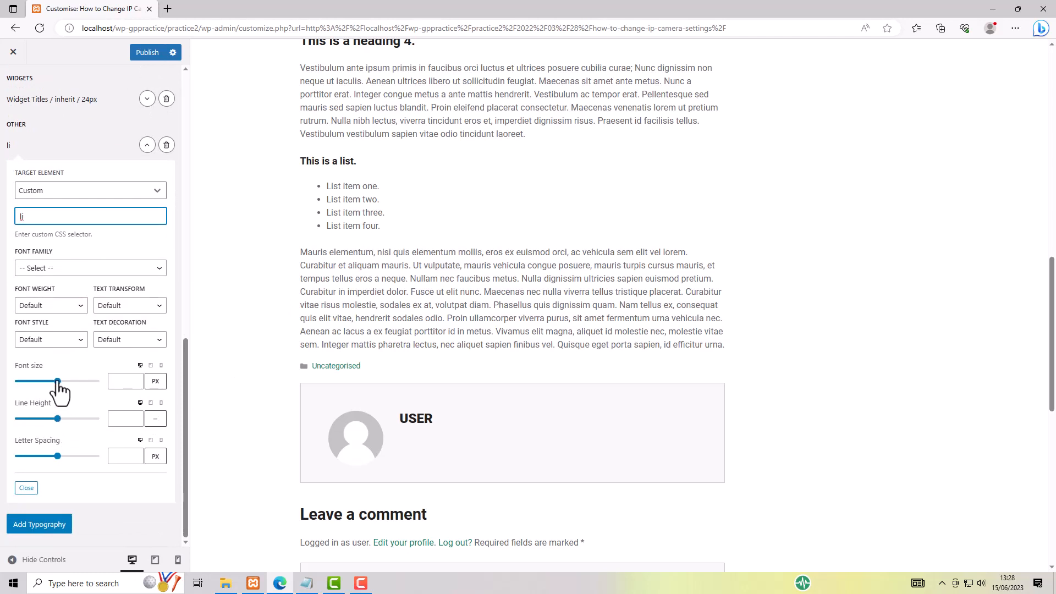
pyautogui.moveTo(58, 382); pyautogui.dragTo(30, 391)
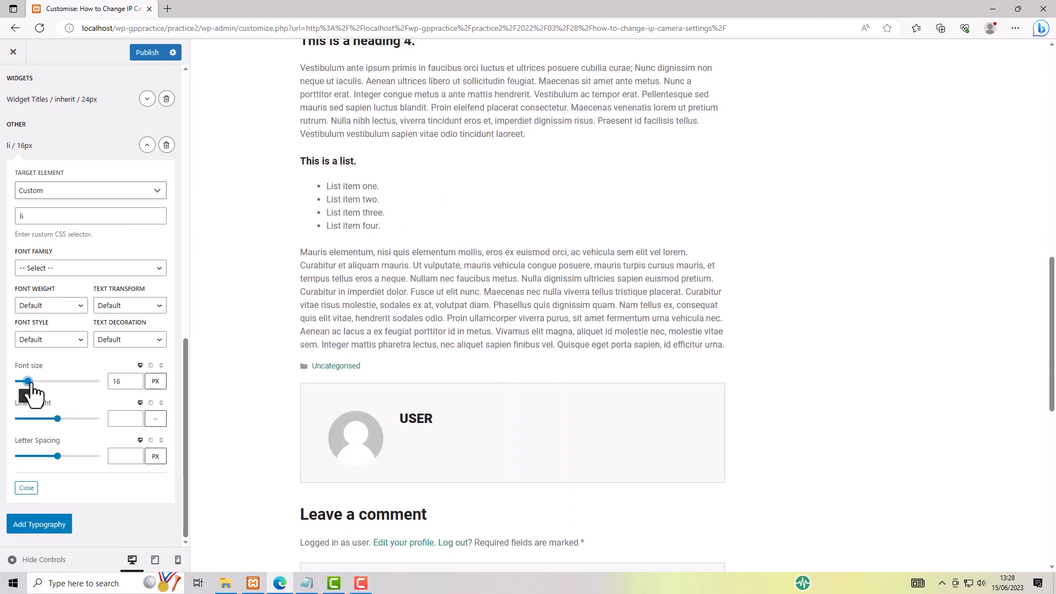
pyautogui.click(57, 310)
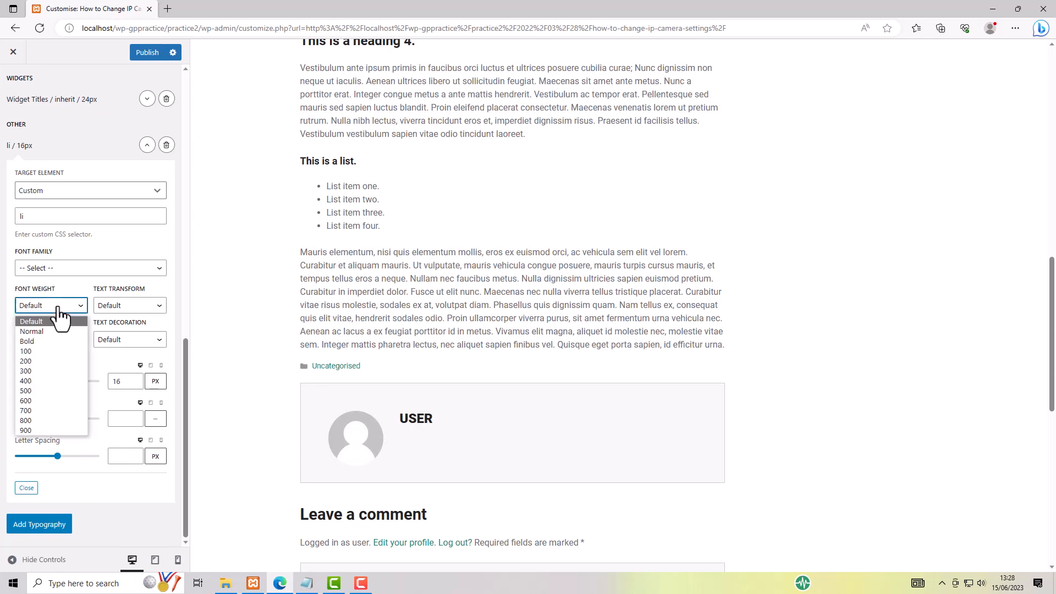
pyautogui.click(31, 432)
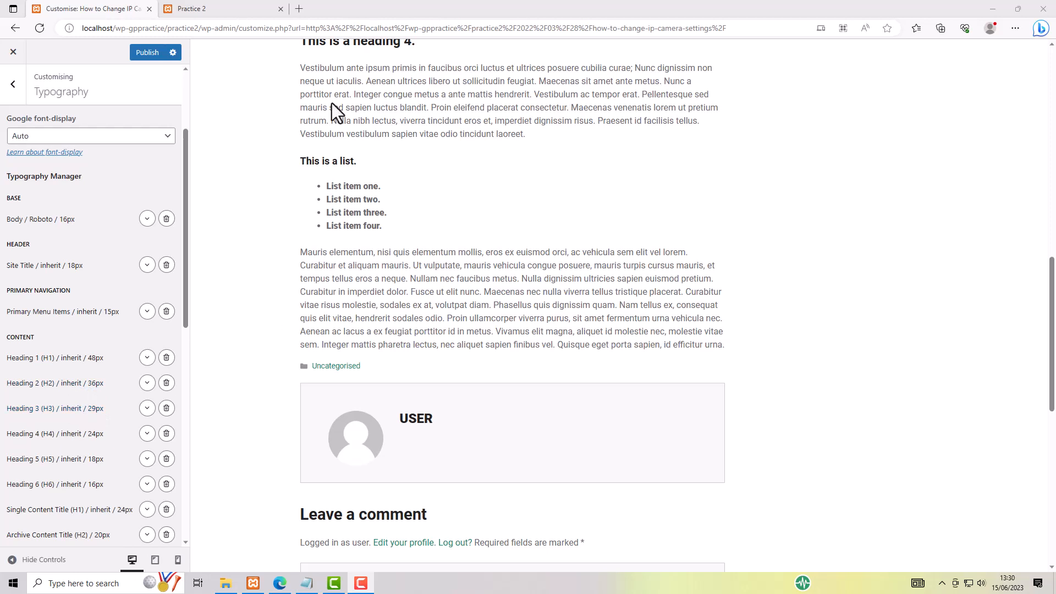
# - Open the Home page for editing, select the quote headline beginning "Curabitur et rhoncus leo", and show the block list view
pyautogui.click(217, 7)
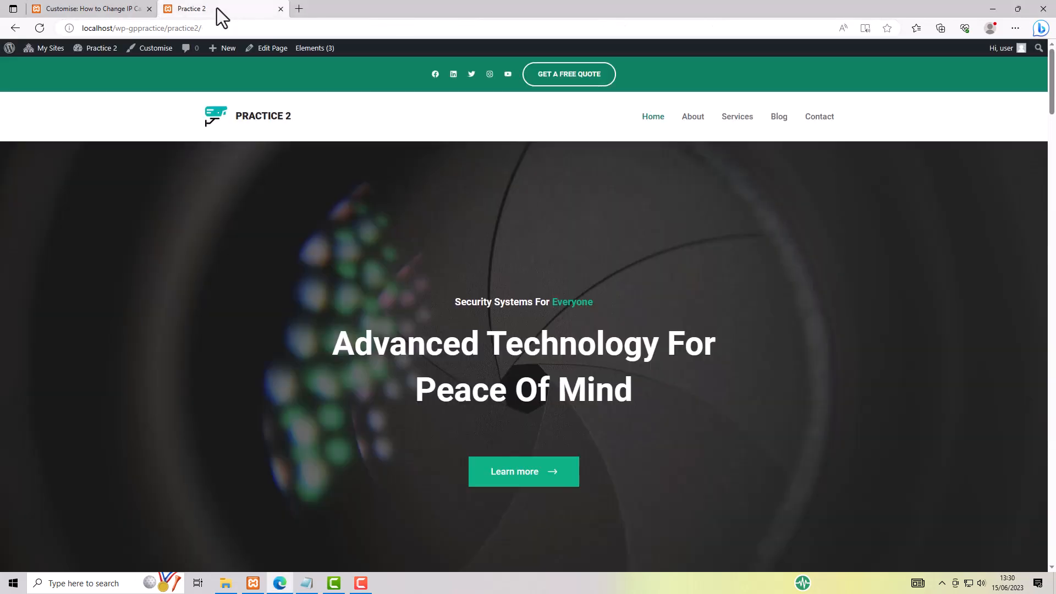
pyautogui.click(272, 48)
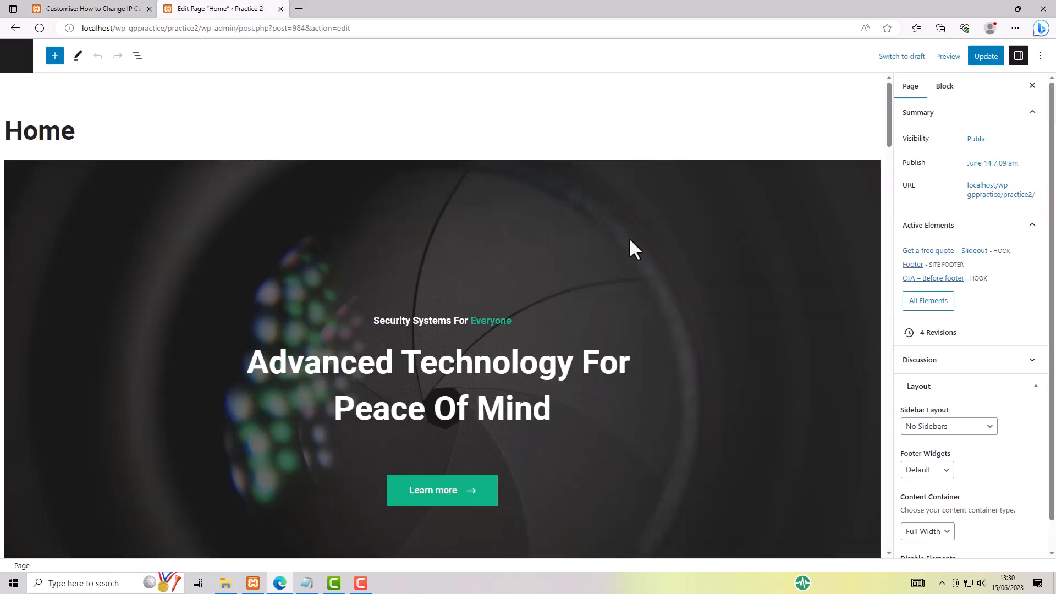
pyautogui.scroll(-6, 630, 240)
pyautogui.scroll(-5, 628, 236)
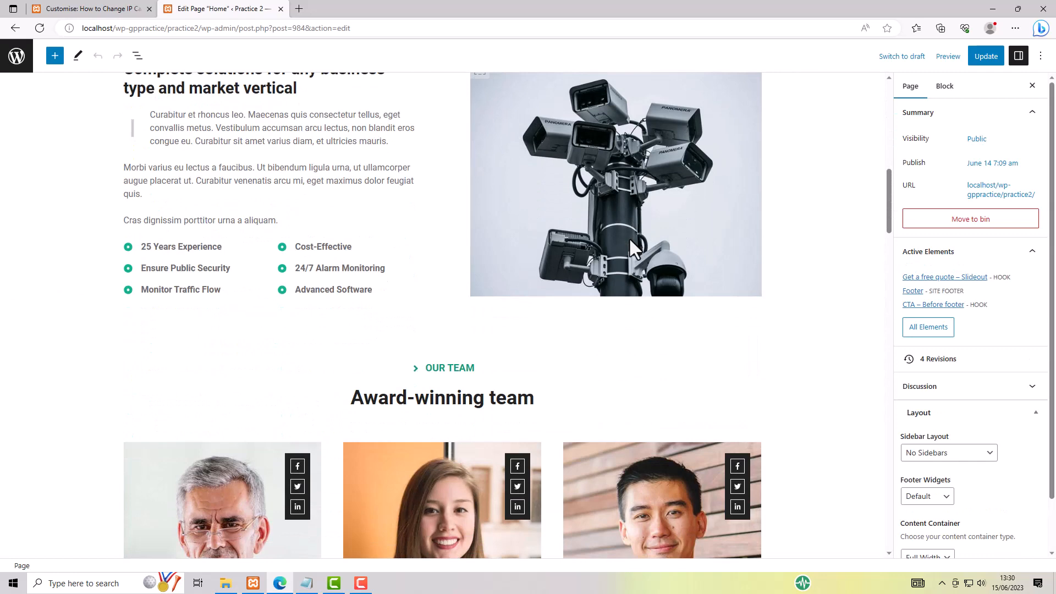
pyautogui.scroll(3, 628, 237)
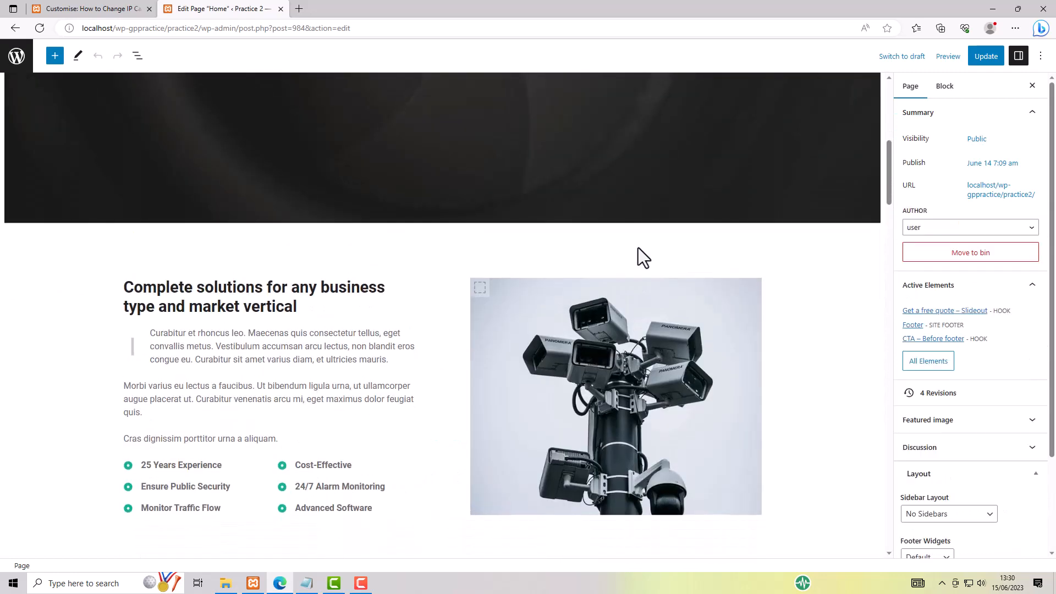
pyautogui.click(307, 334)
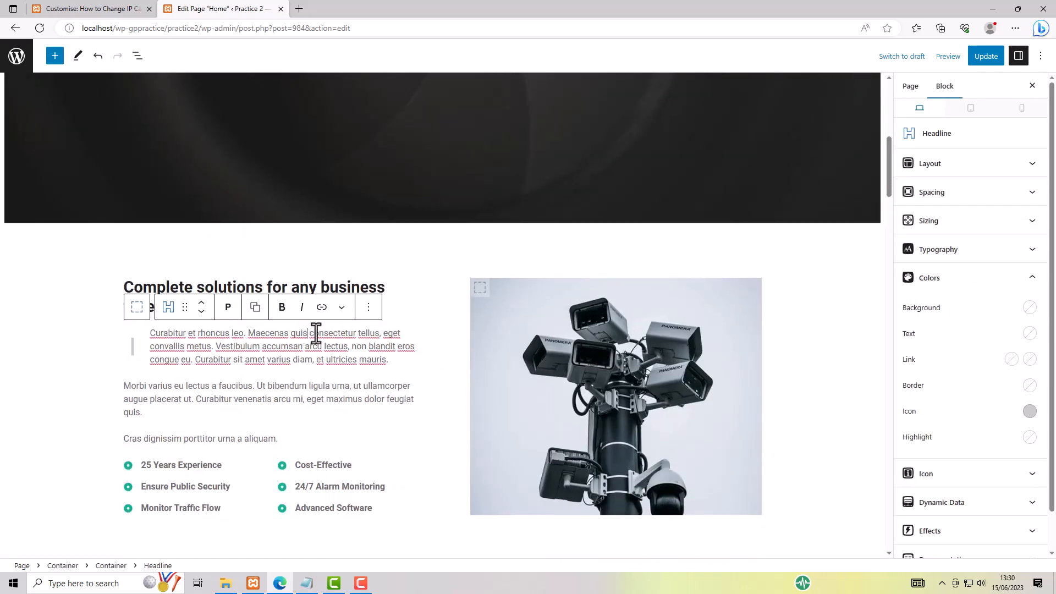
pyautogui.click(138, 59)
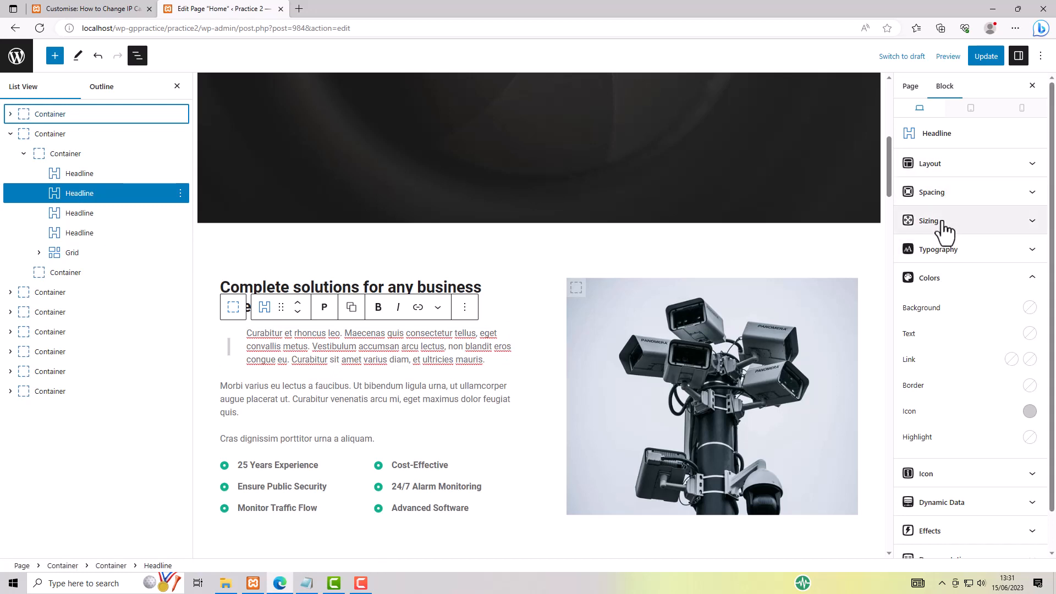
# - Set the selected headline's font weight to 900 - Black in its typography settings
pyautogui.click(951, 251)
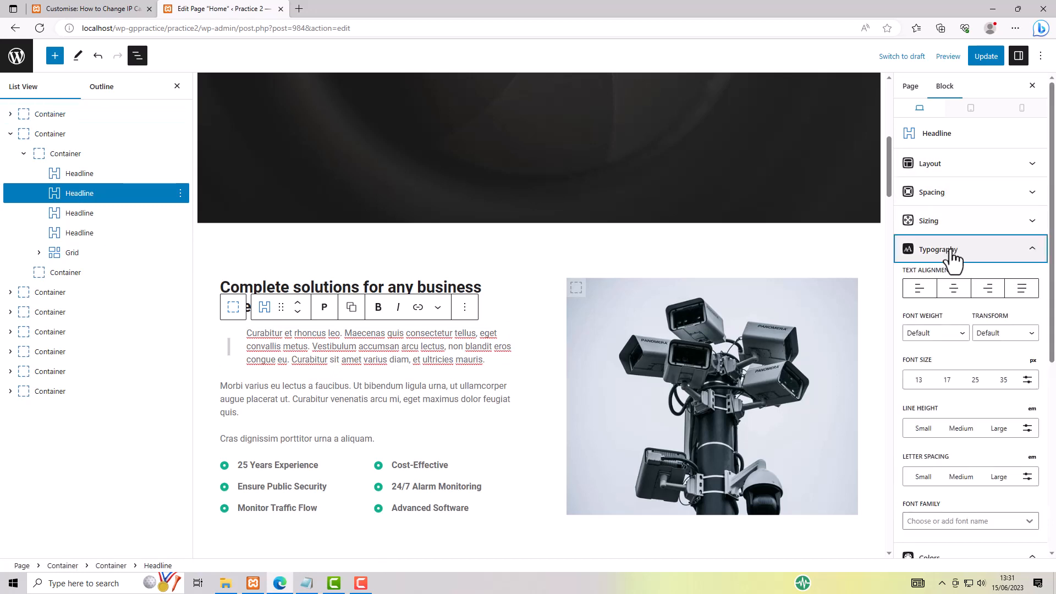
pyautogui.click(961, 336)
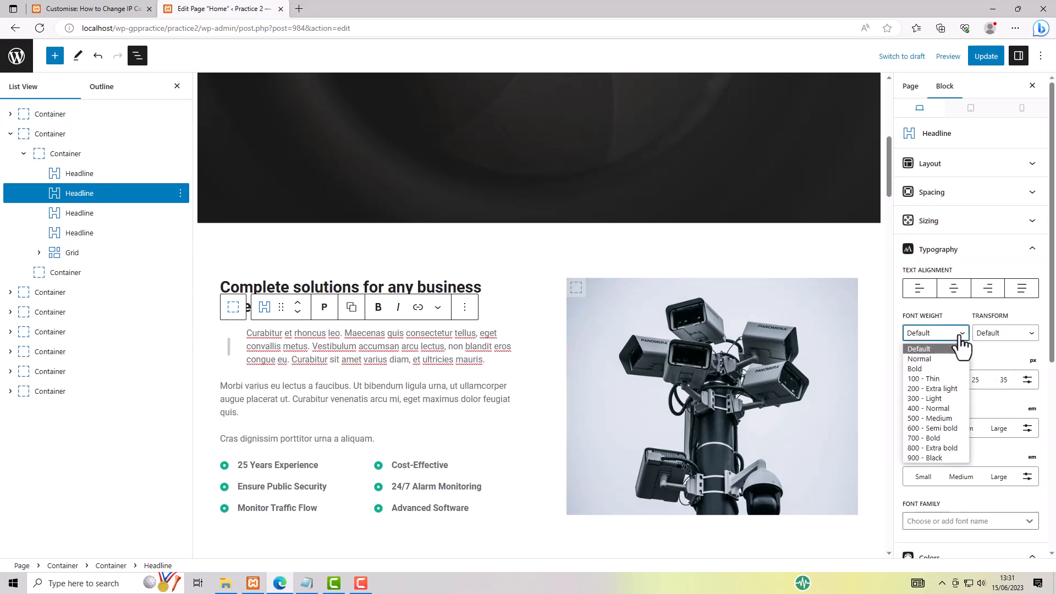
pyautogui.click(941, 458)
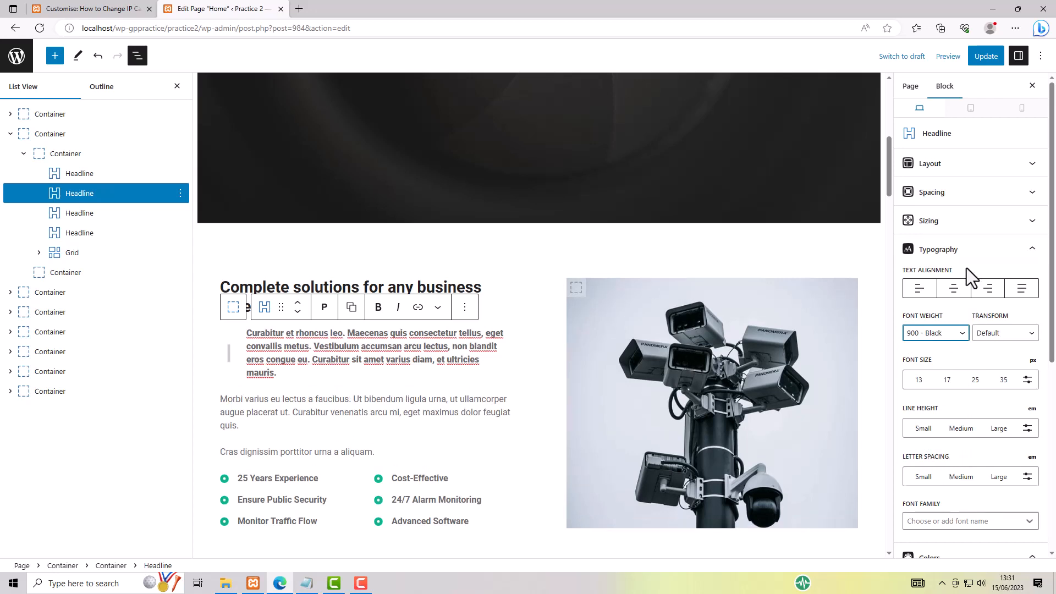
# - Browse the site designs in the GeneratePress Site Library and return to the site's Copy & Paste page
pyautogui.scroll(-3, 970, 228)
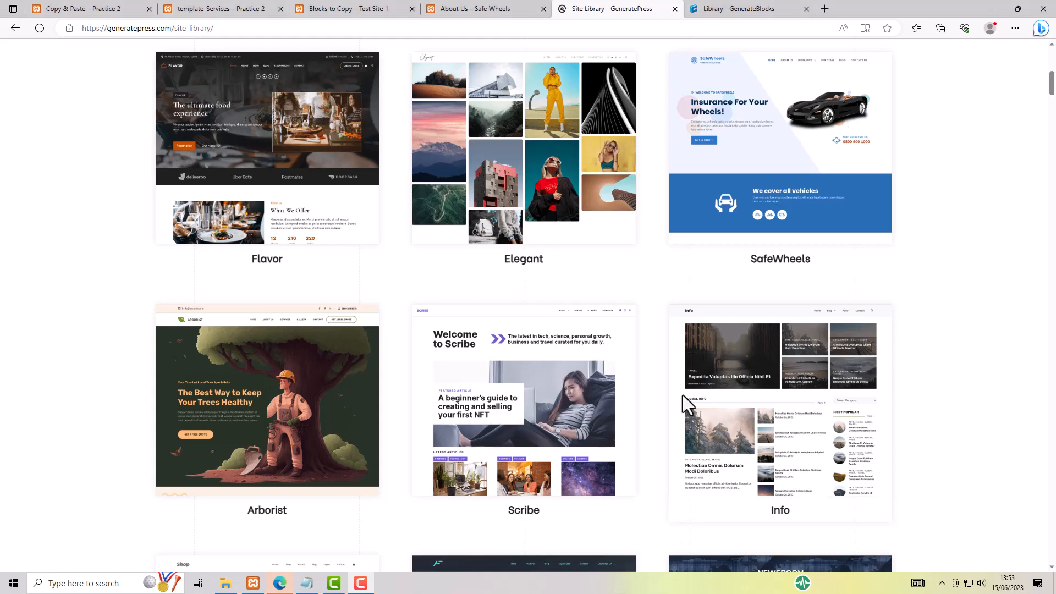
pyautogui.moveTo(342, 393)
pyautogui.moveTo(541, 150)
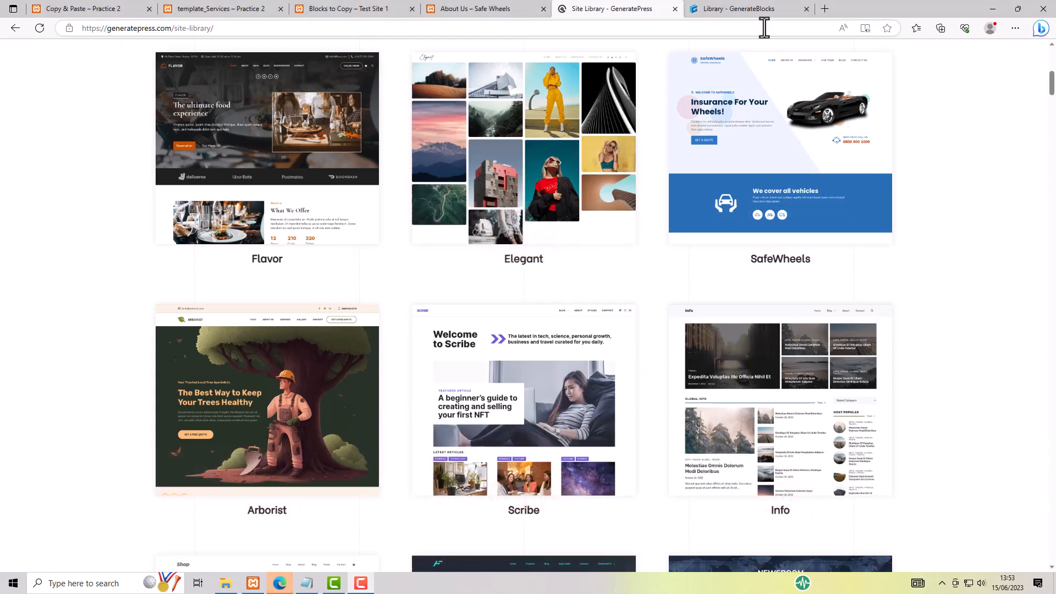
pyautogui.click(58, 12)
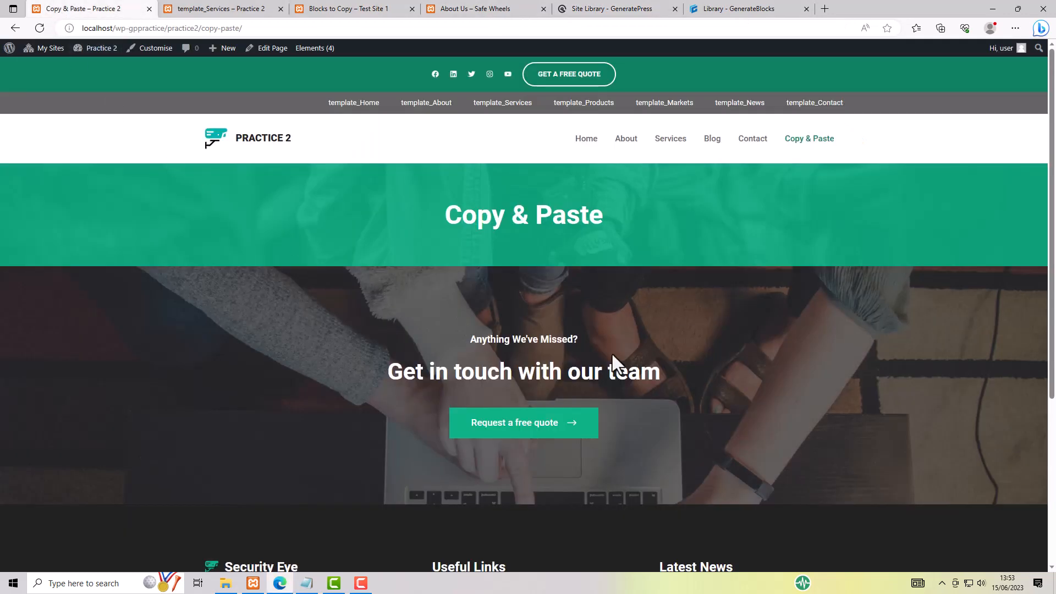
# - Open the template_Services page for editing and copy its first container, the "What We Offer" services section
pyautogui.click(242, 10)
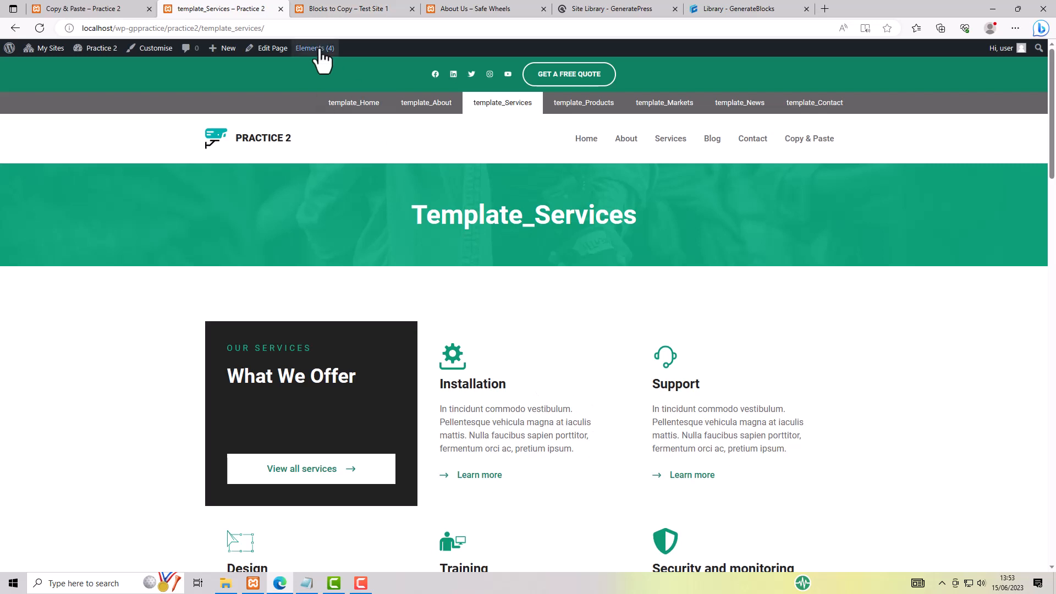
pyautogui.click(269, 48)
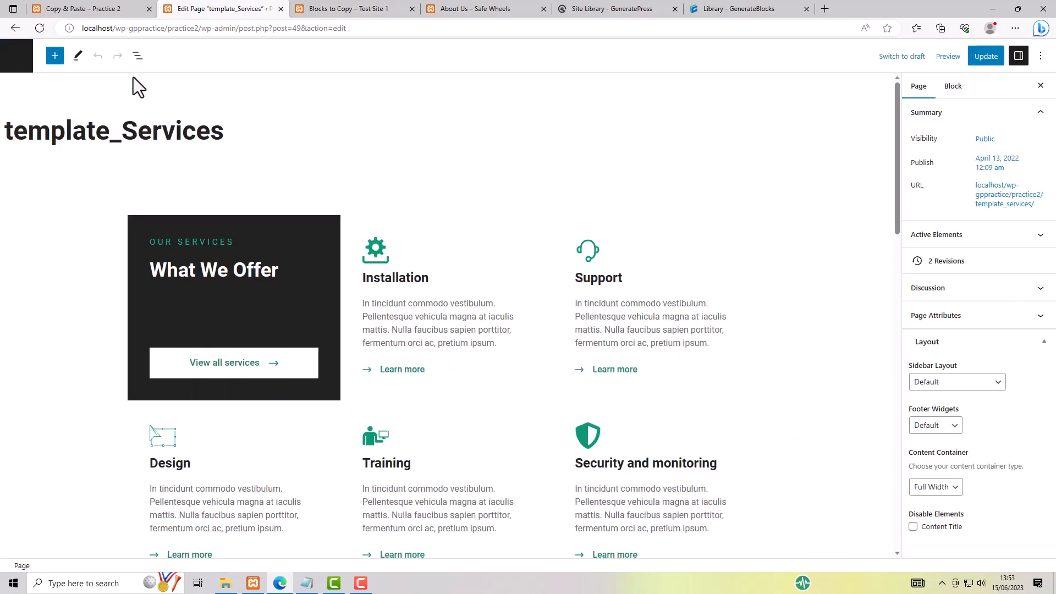
pyautogui.click(137, 55)
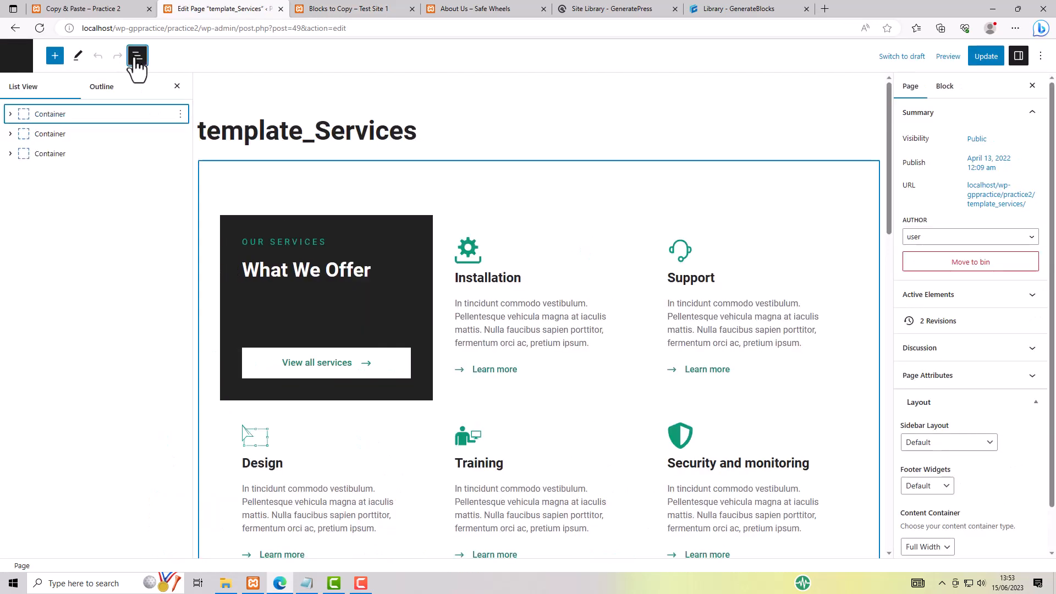
pyautogui.click(57, 117)
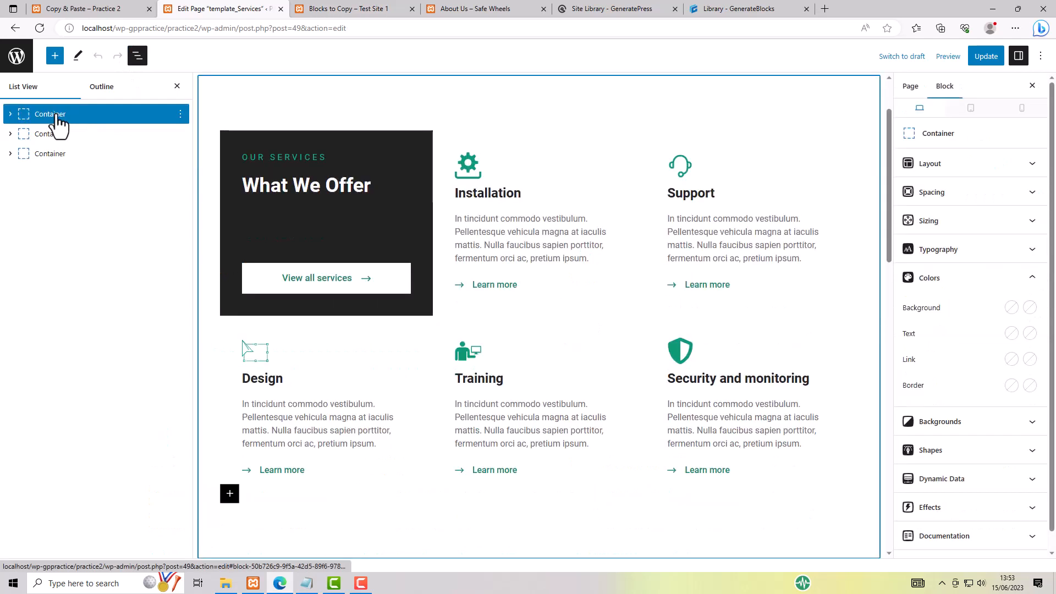
pyautogui.click(181, 116)
pyautogui.click(197, 138)
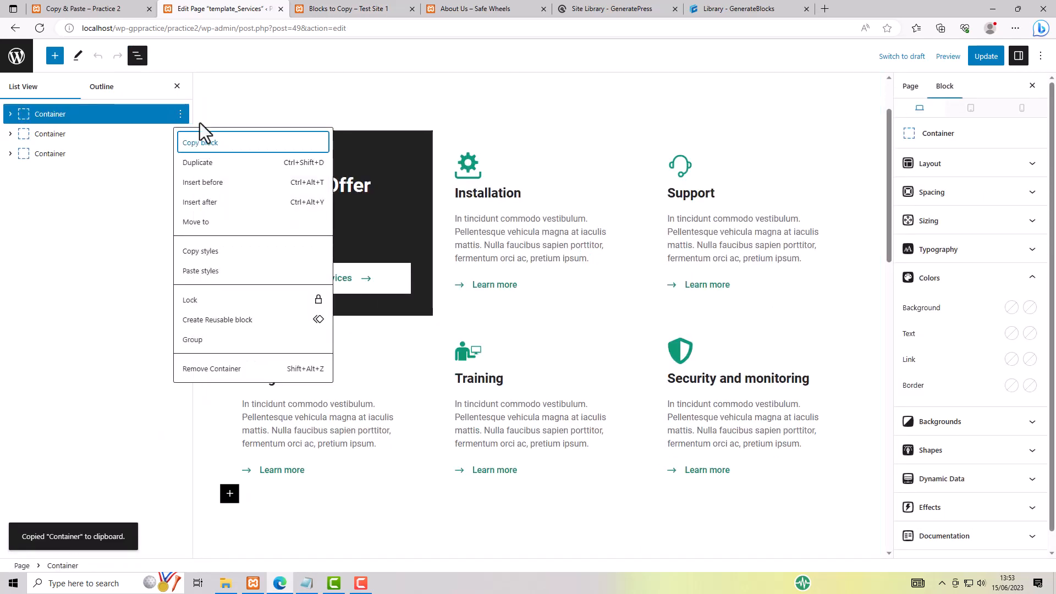
# - Open the Copy & Paste page for editing and paste the copied services container into its empty block
pyautogui.click(119, 7)
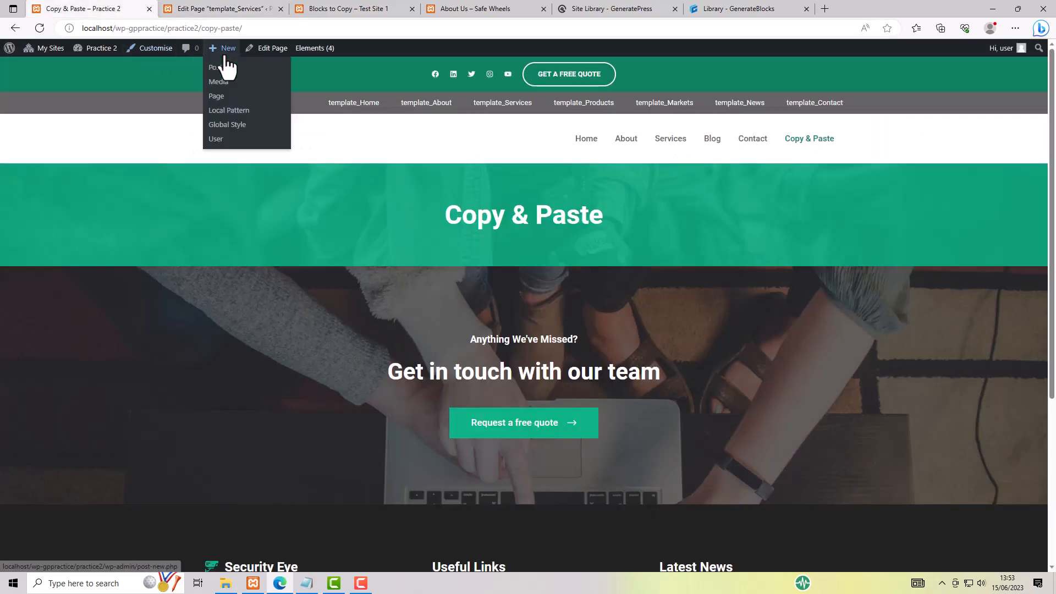
pyautogui.click(266, 47)
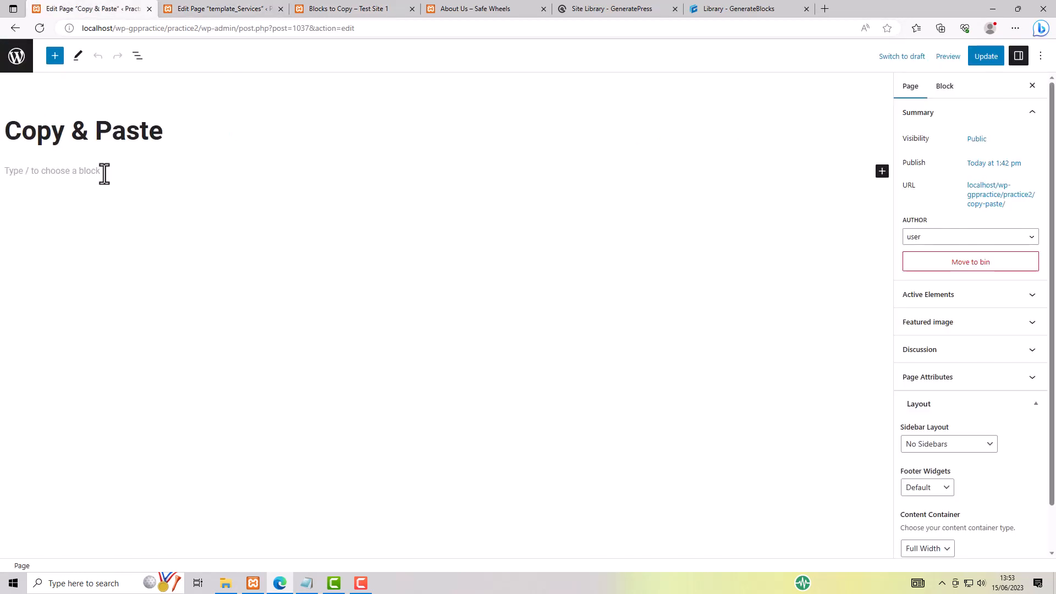
pyautogui.click(105, 171)
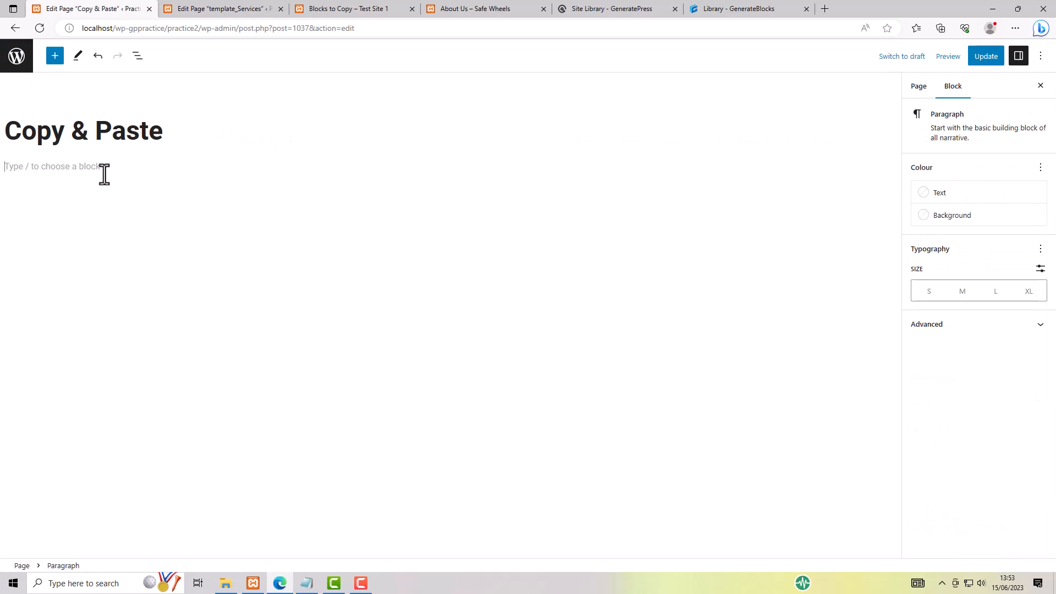
pyautogui.hotkey('ctrl', 'v')
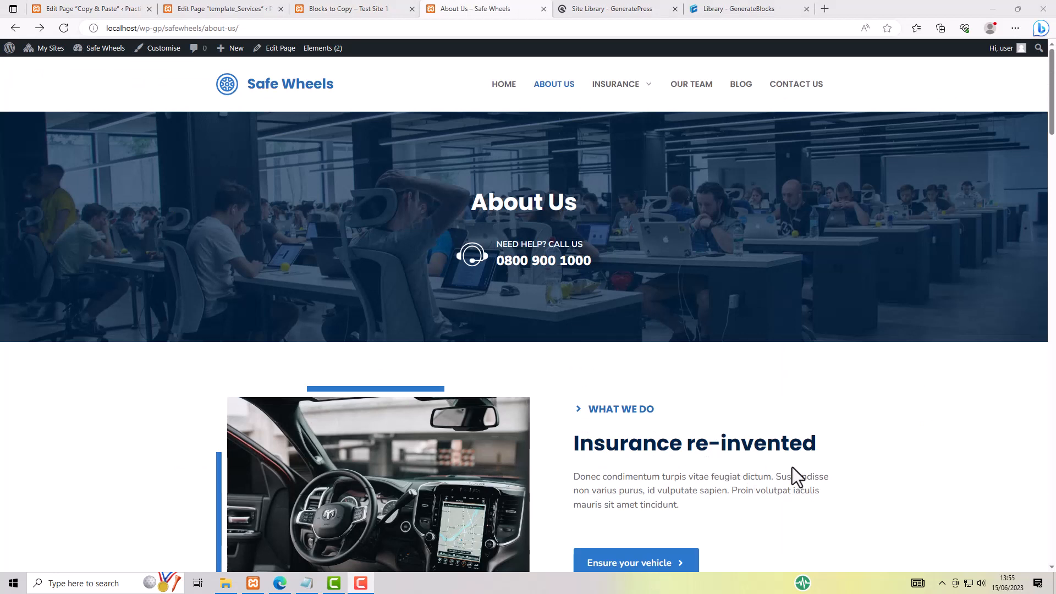
# - Open the Safe Wheels About Us page for editing and copy its first container, the "Insurance re-invented" section
pyautogui.scroll(-4, 794, 467)
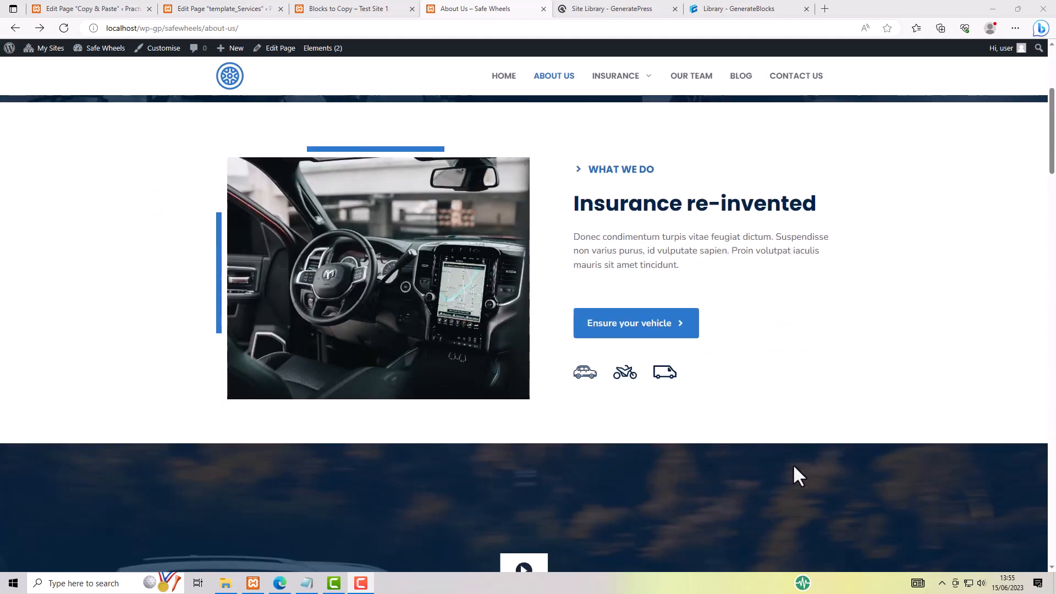
pyautogui.scroll(1, 793, 467)
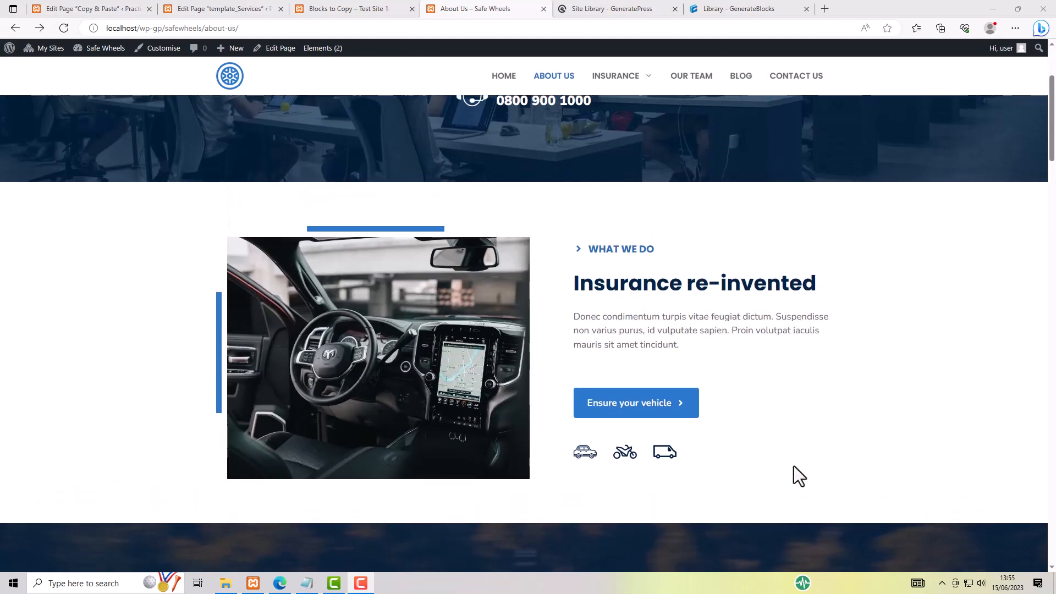
pyautogui.click(280, 48)
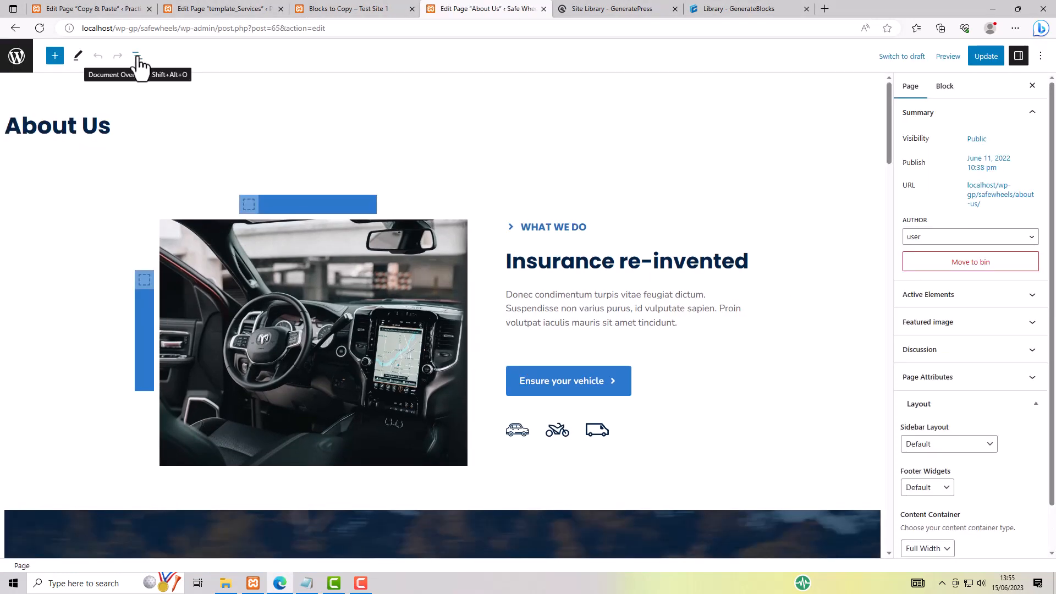
pyautogui.click(136, 57)
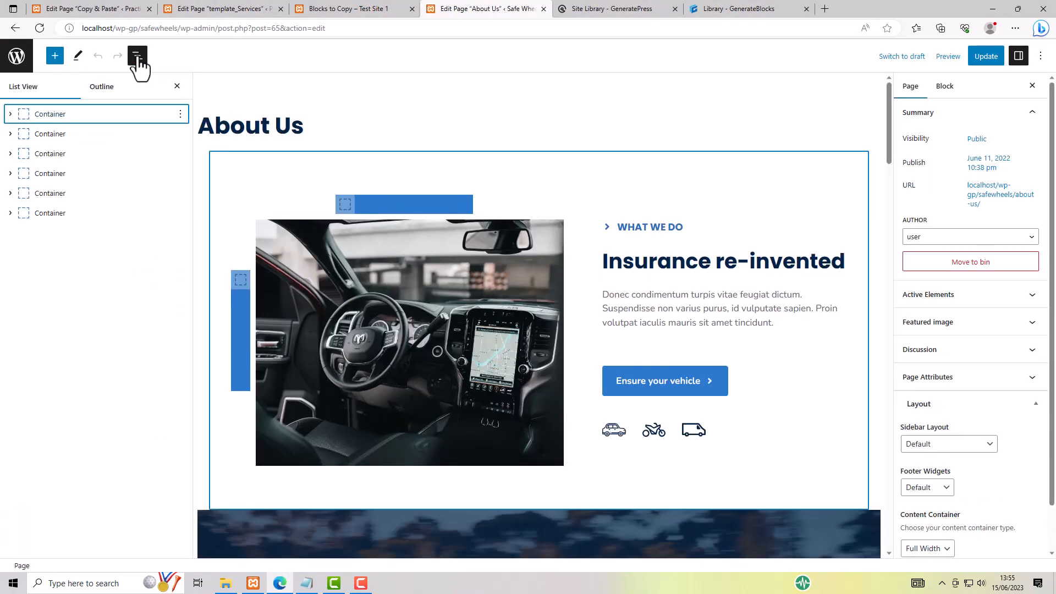
pyautogui.click(41, 114)
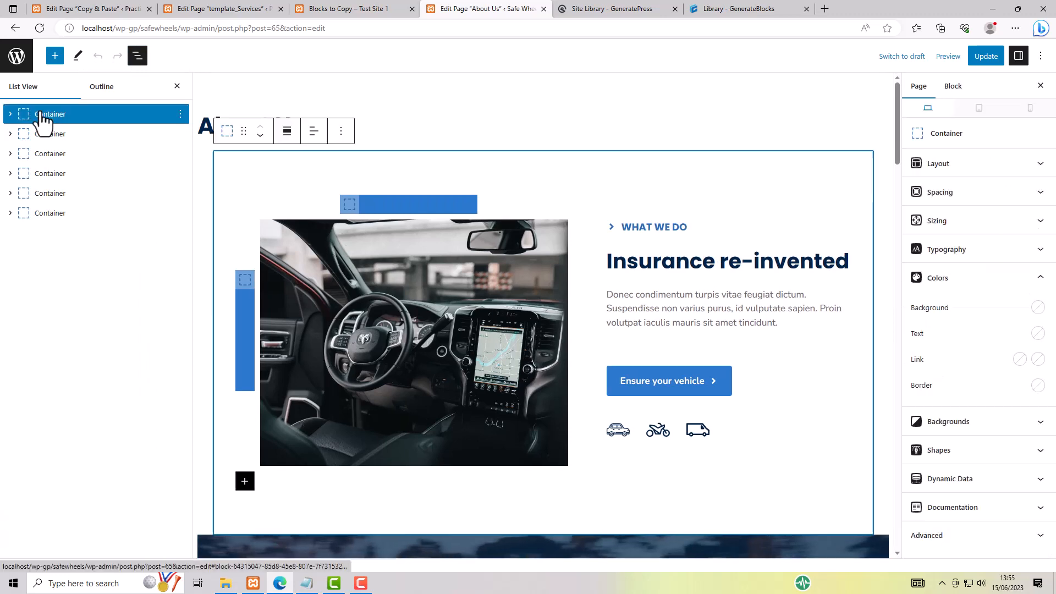
pyautogui.click(181, 114)
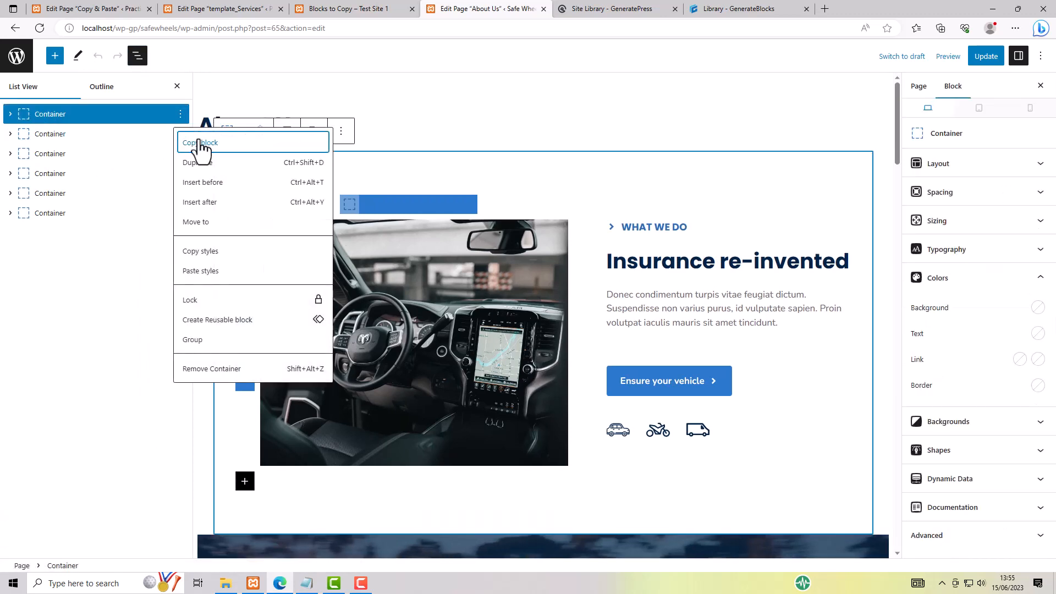
pyautogui.click(201, 143)
# - Add an empty block before the services container on the Copy & Paste page and paste the copied "Insurance re-invented" container into it
pyautogui.click(92, 11)
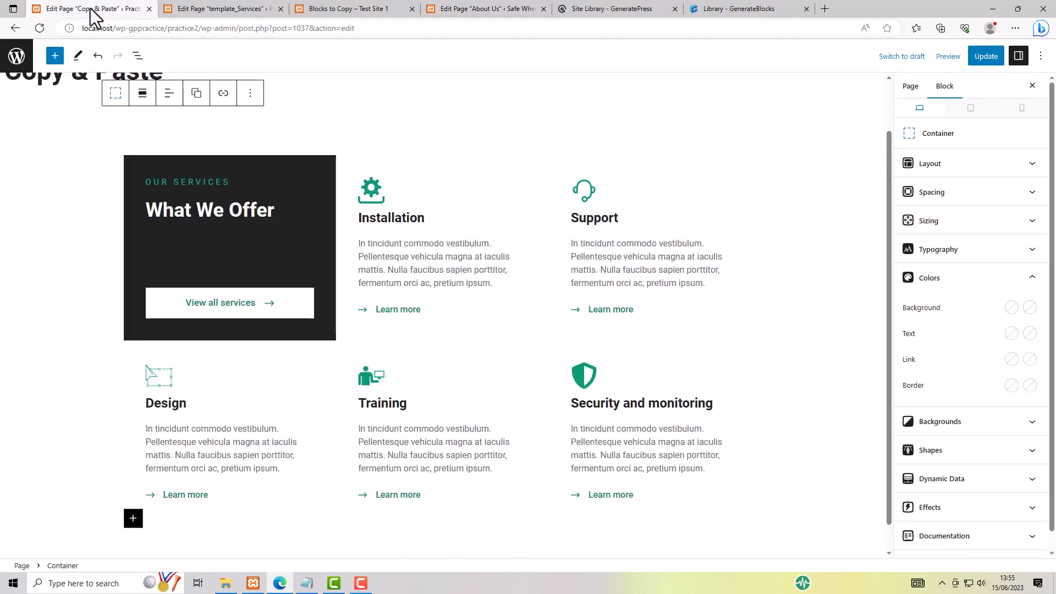
pyautogui.click(250, 95)
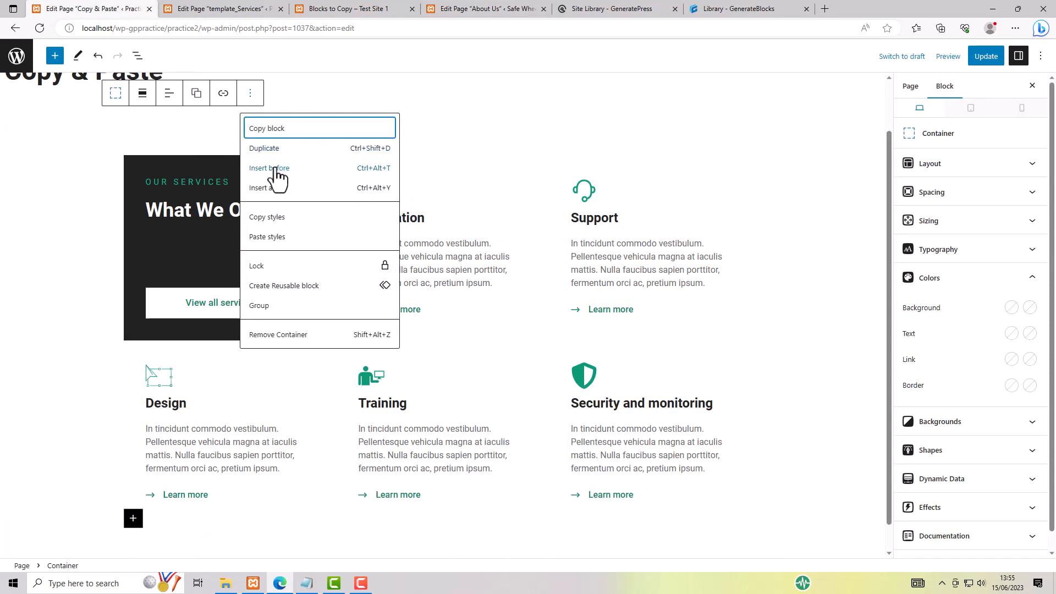
pyautogui.click(137, 56)
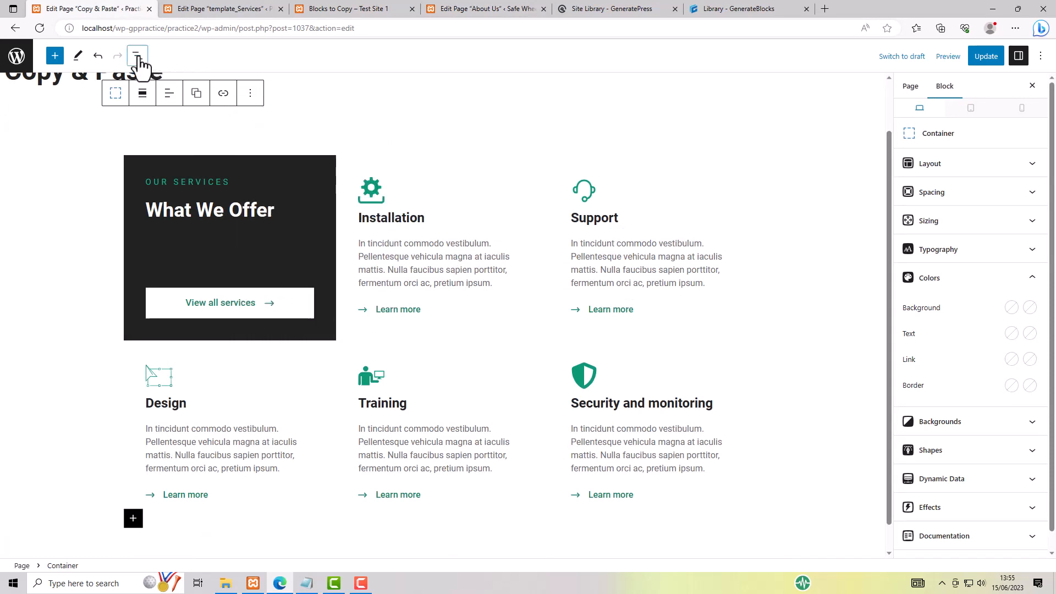
pyautogui.click(180, 114)
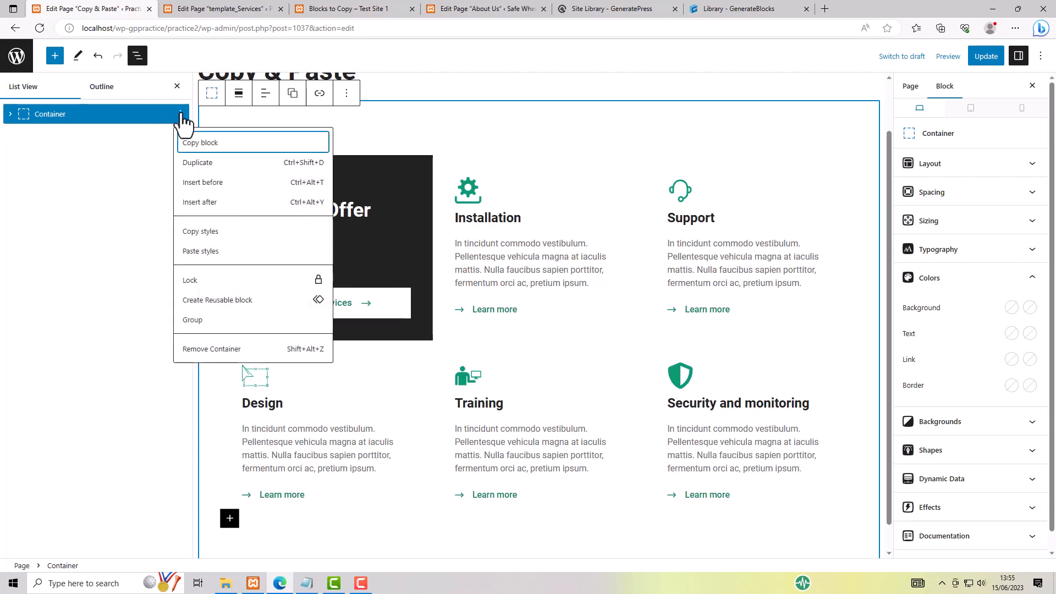
pyautogui.click(209, 186)
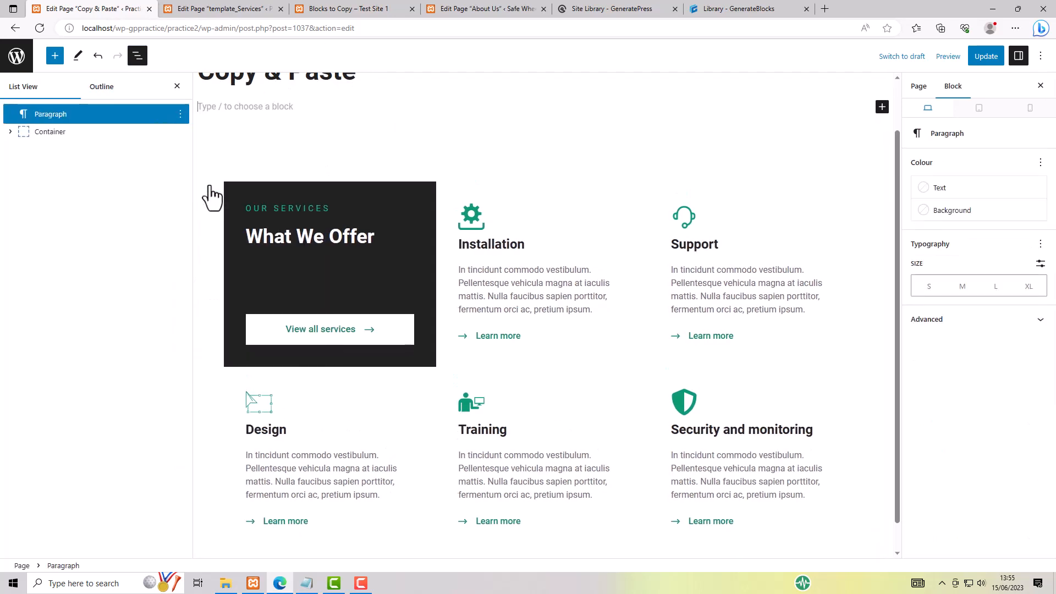
pyautogui.scroll(1, 212, 197)
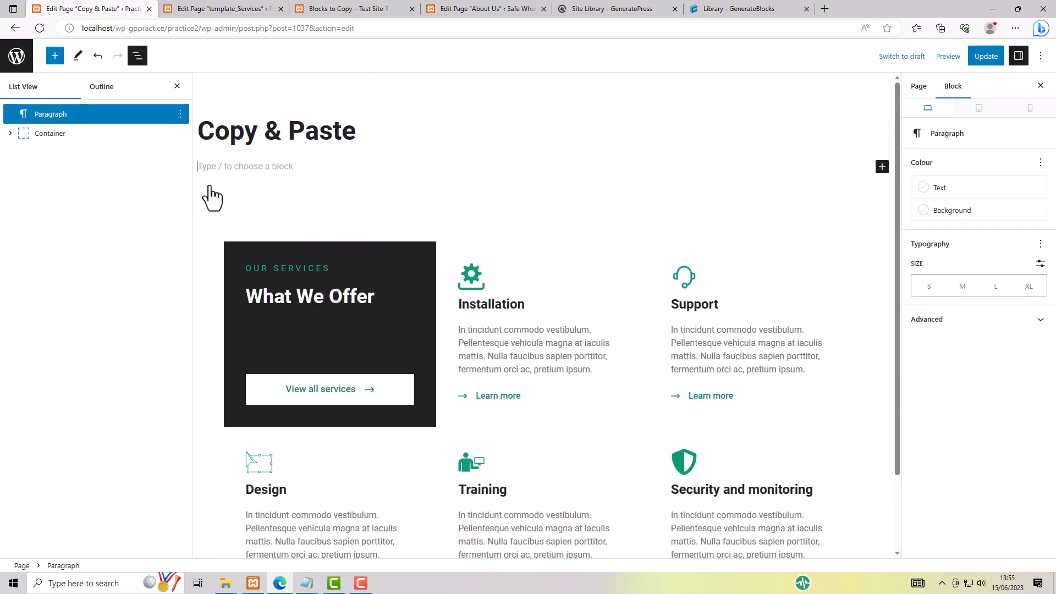
pyautogui.hotkey('ctrl', 'v')
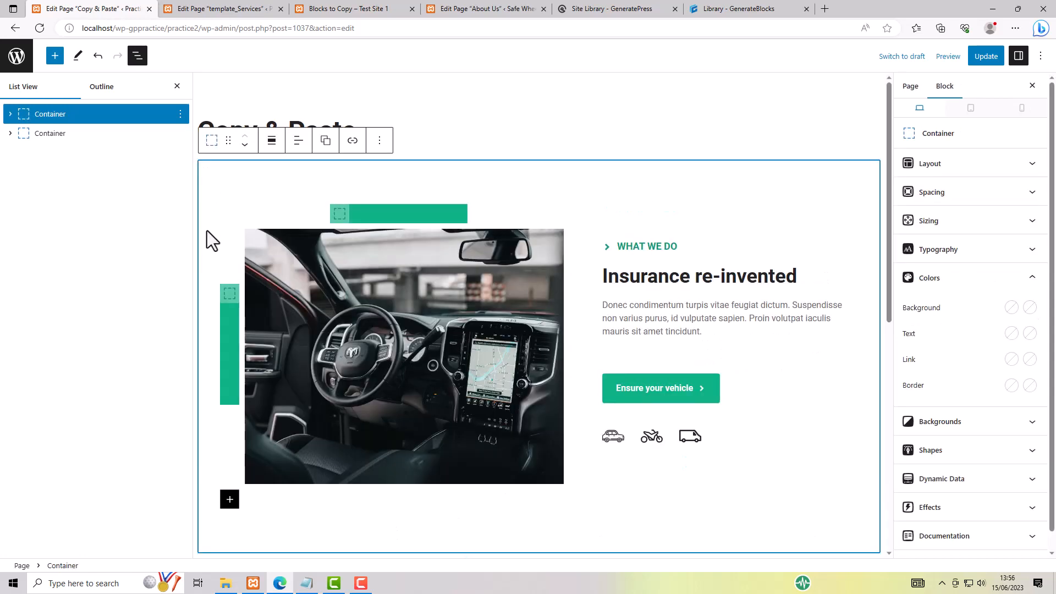
pyautogui.scroll(-6, 735, 234)
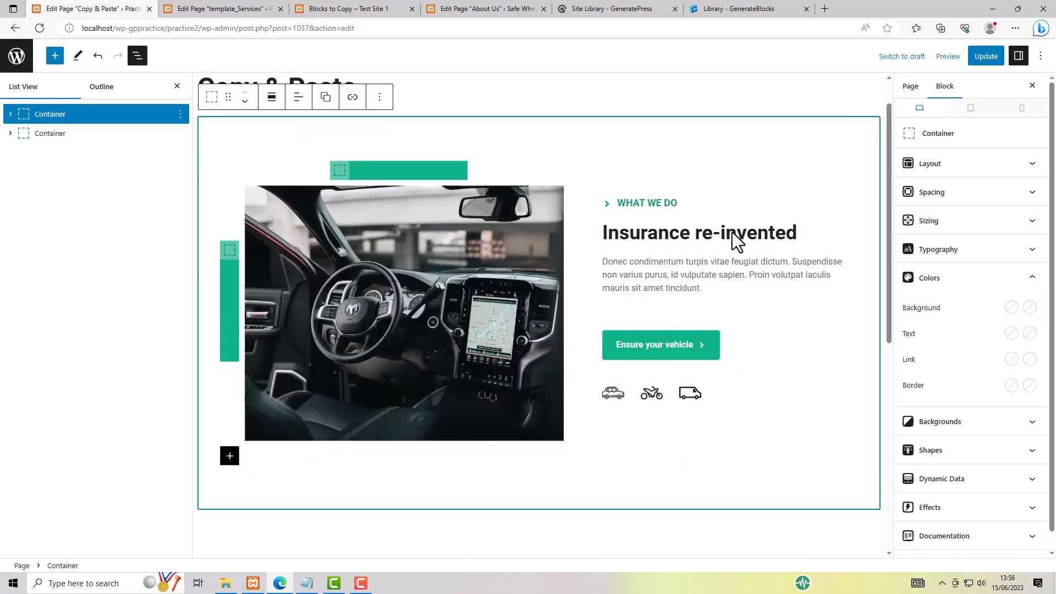
pyautogui.scroll(6, 732, 232)
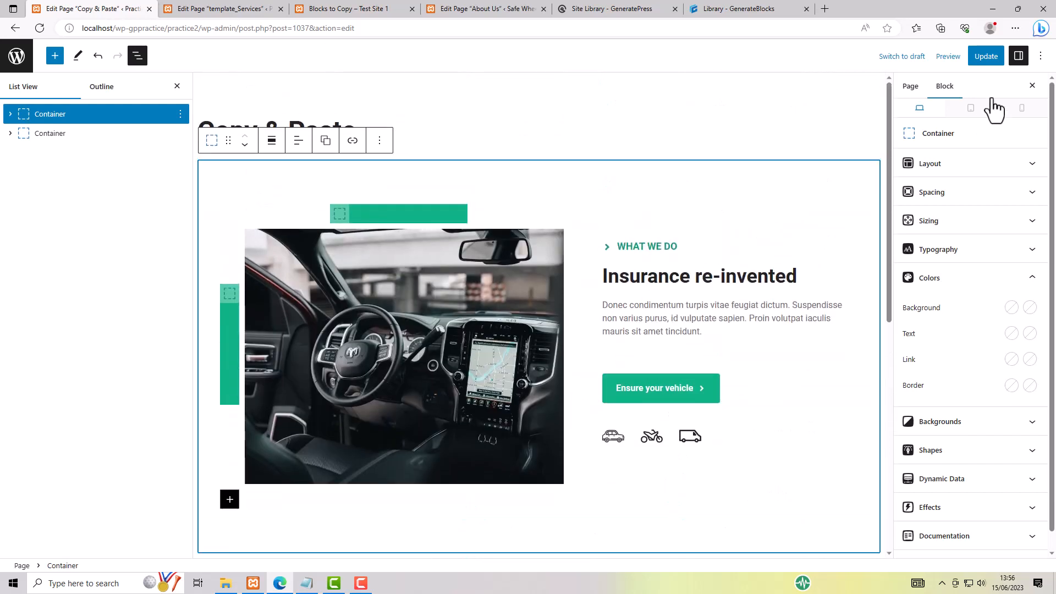
# - Update the Copy & Paste page and view it on the live site
pyautogui.click(998, 55)
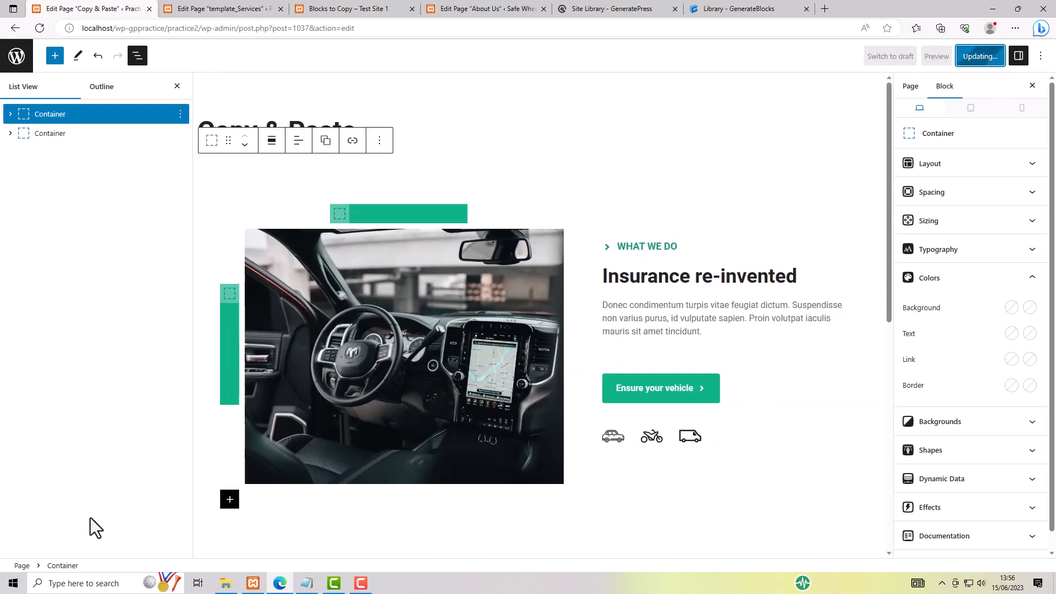
pyautogui.click(101, 540)
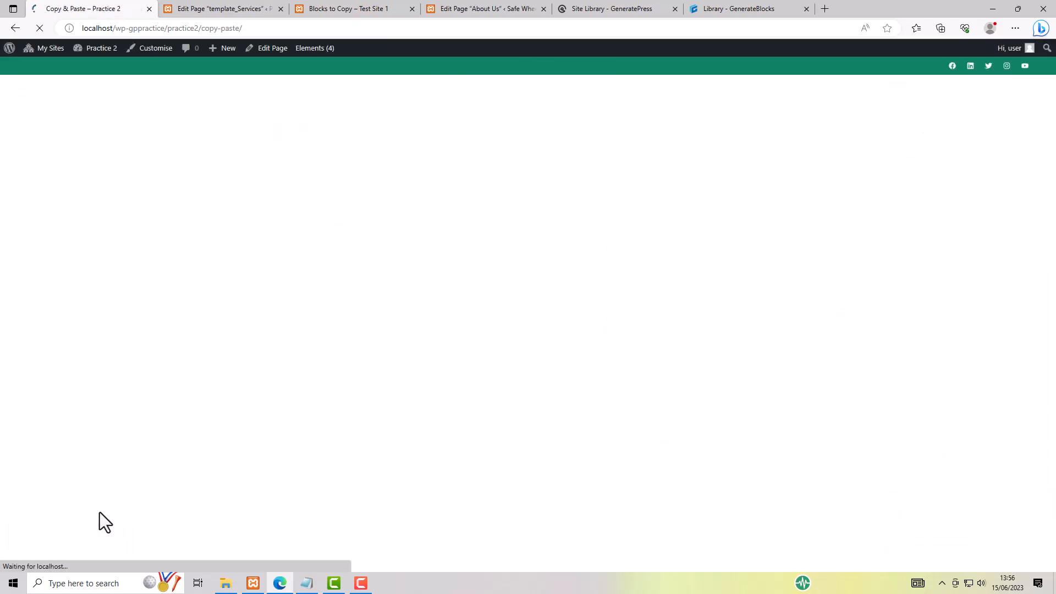
pyautogui.scroll(-3, 858, 401)
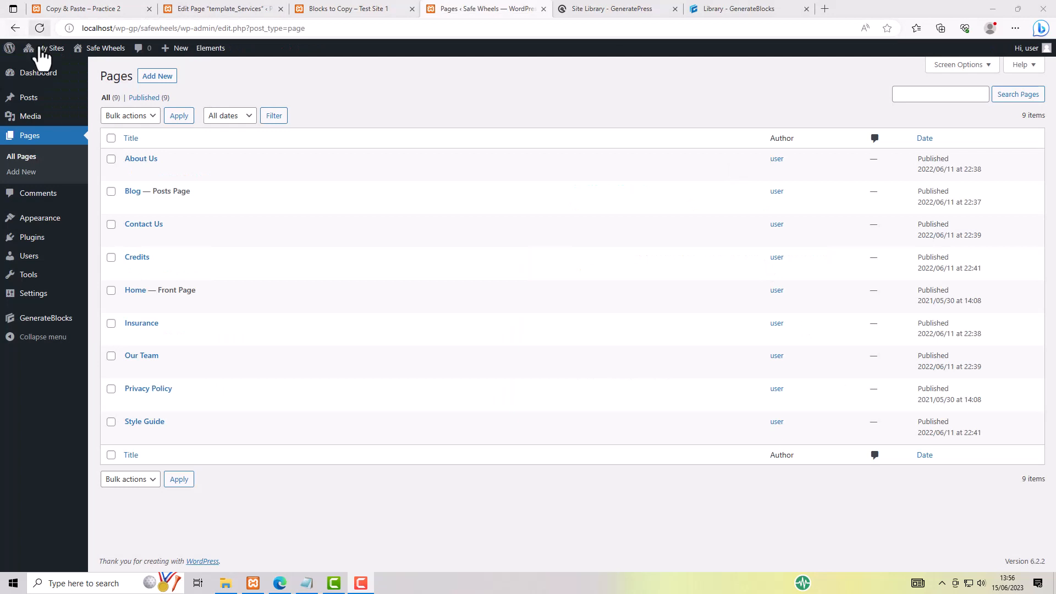
pyautogui.moveTo(40, 50)
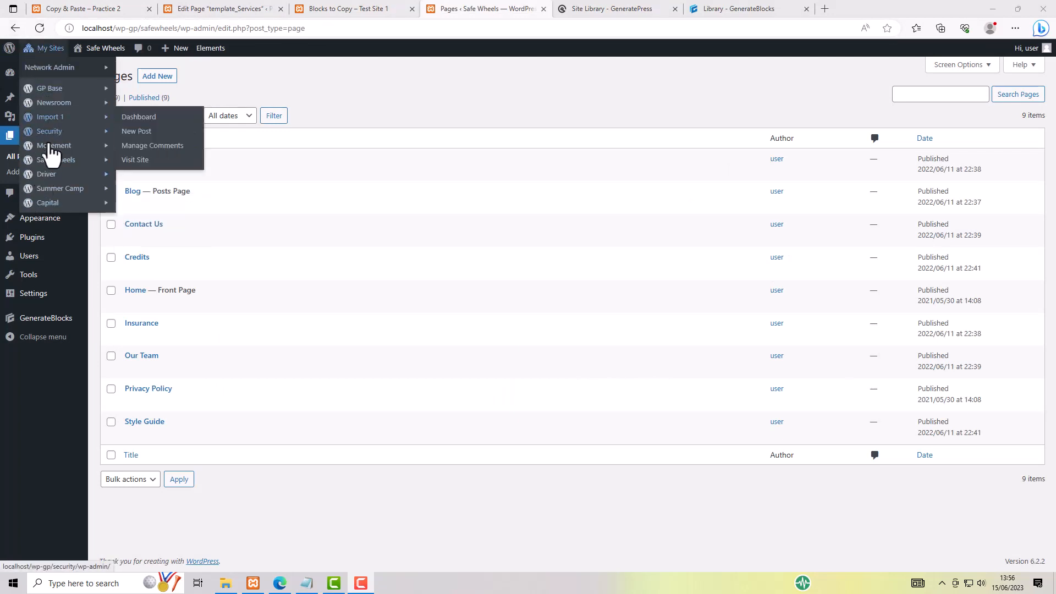
pyautogui.moveTo(45, 164)
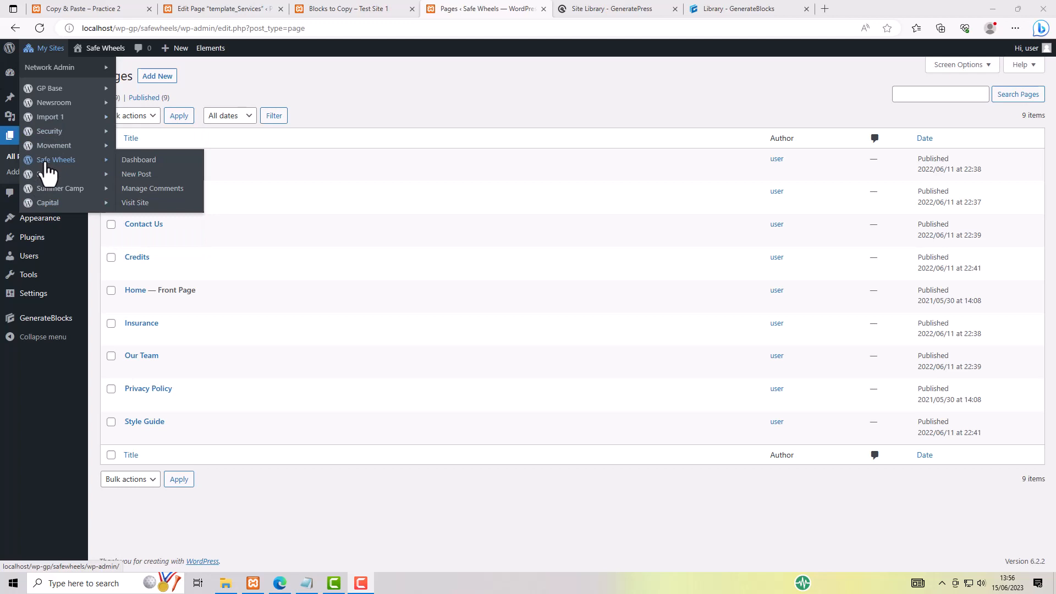
pyautogui.moveTo(69, 176)
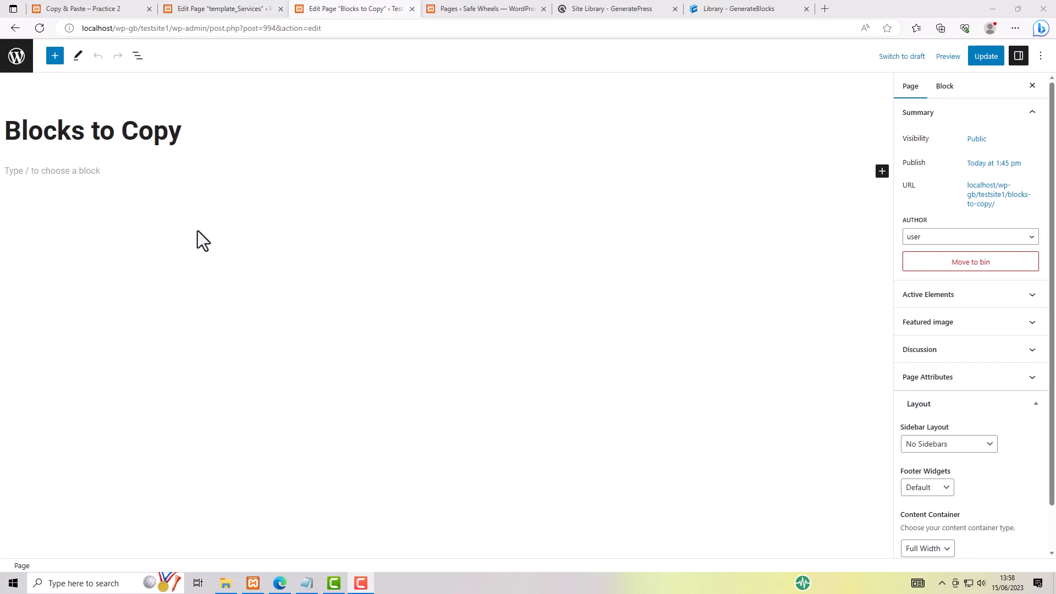
# - Add a Pattern Library block to the empty Blocks to Copy page and insert the Movement – Home hero pattern from the Hero category
pyautogui.click(18, 170)
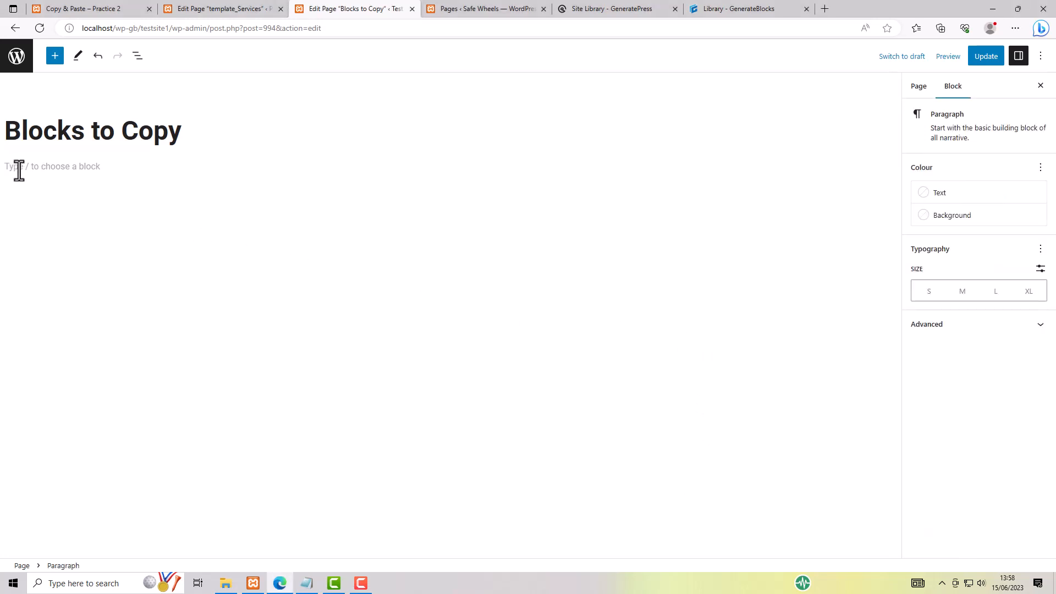
pyautogui.click(54, 58)
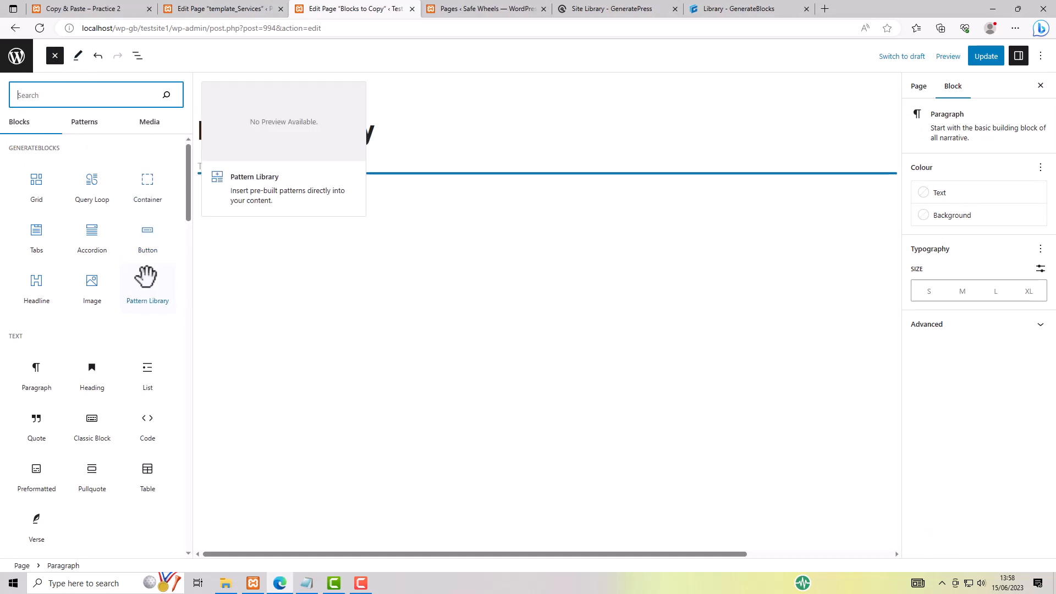
pyautogui.click(146, 276)
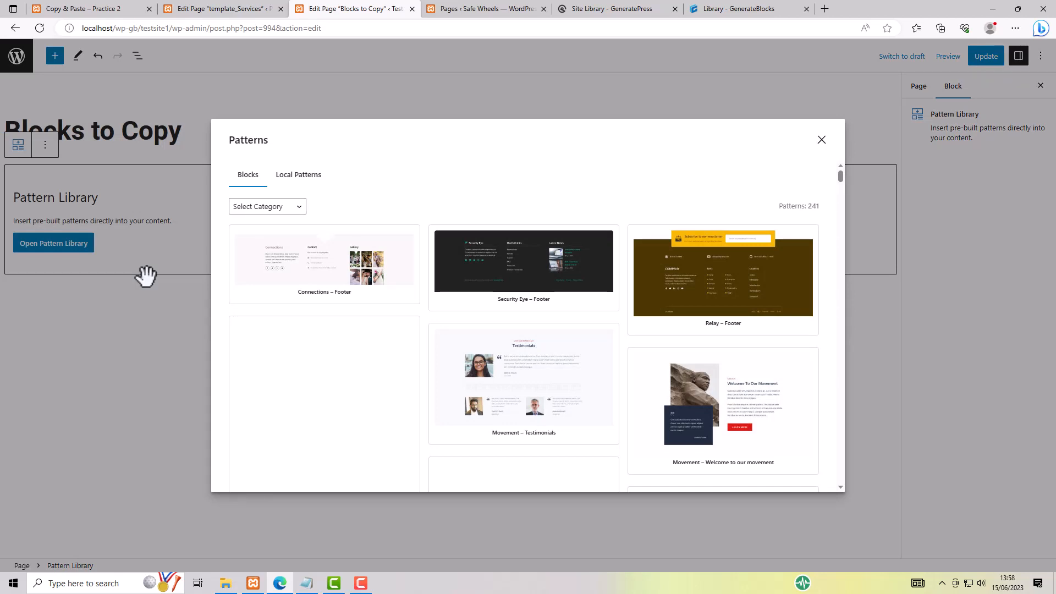
pyautogui.click(285, 209)
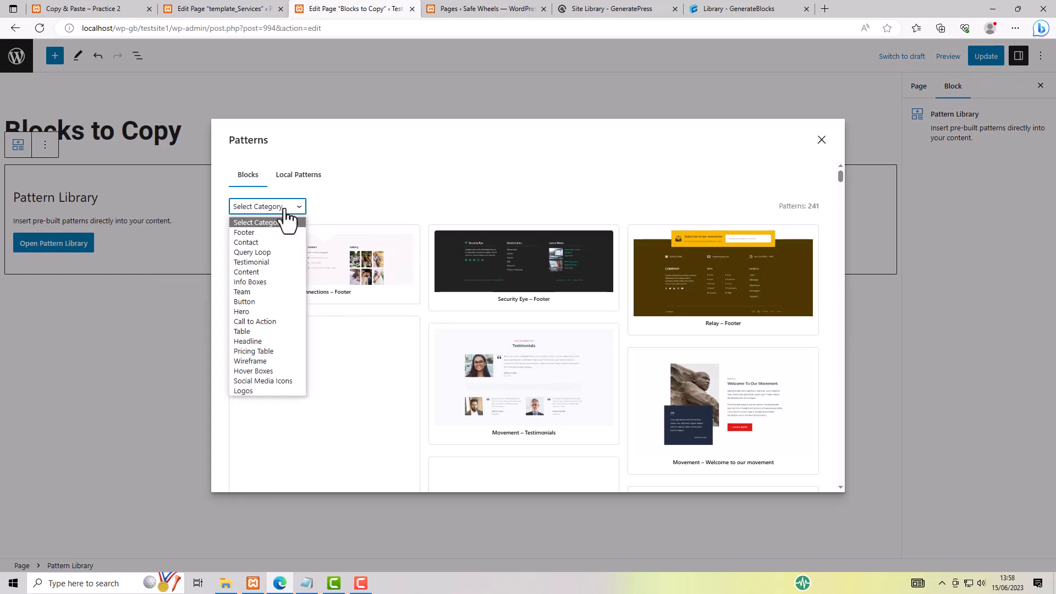
pyautogui.click(280, 312)
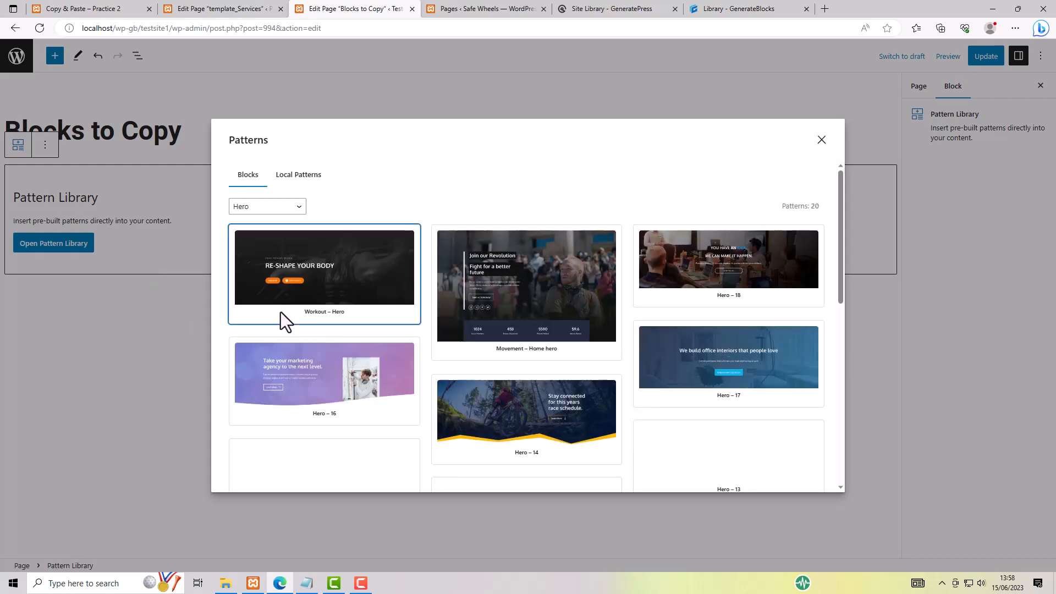
pyautogui.moveTo(840, 195)
pyautogui.mouseDown()
pyautogui.moveTo(837, 231)
pyautogui.moveTo(840, 192)
pyautogui.mouseUp()
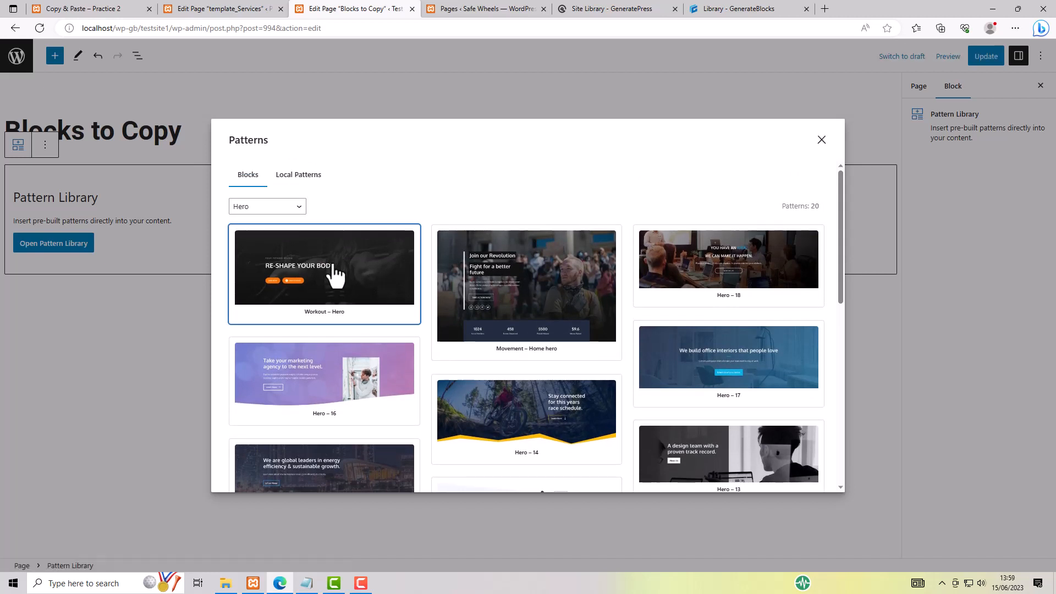
pyautogui.click(516, 282)
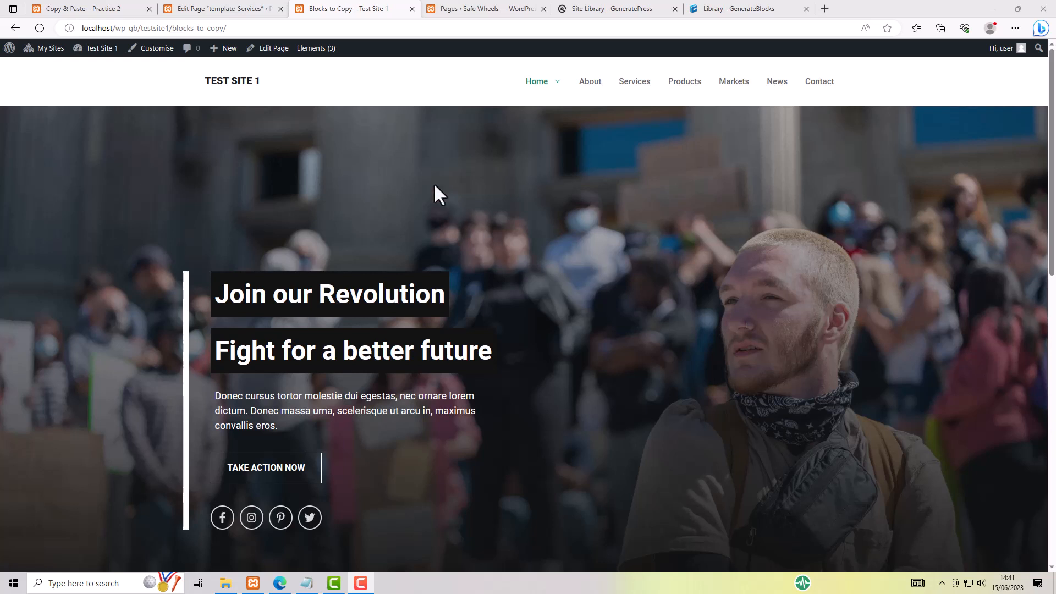
# - Start a new Header element on Test Site 1 and set Merge with Content to Merge
pyautogui.moveTo(312, 51)
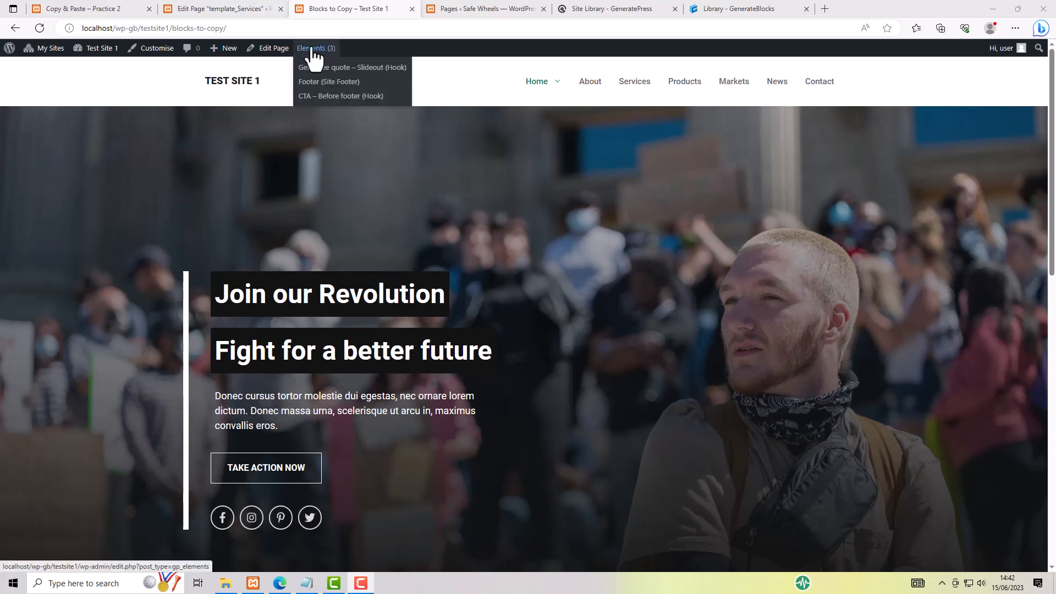
pyautogui.click(313, 50)
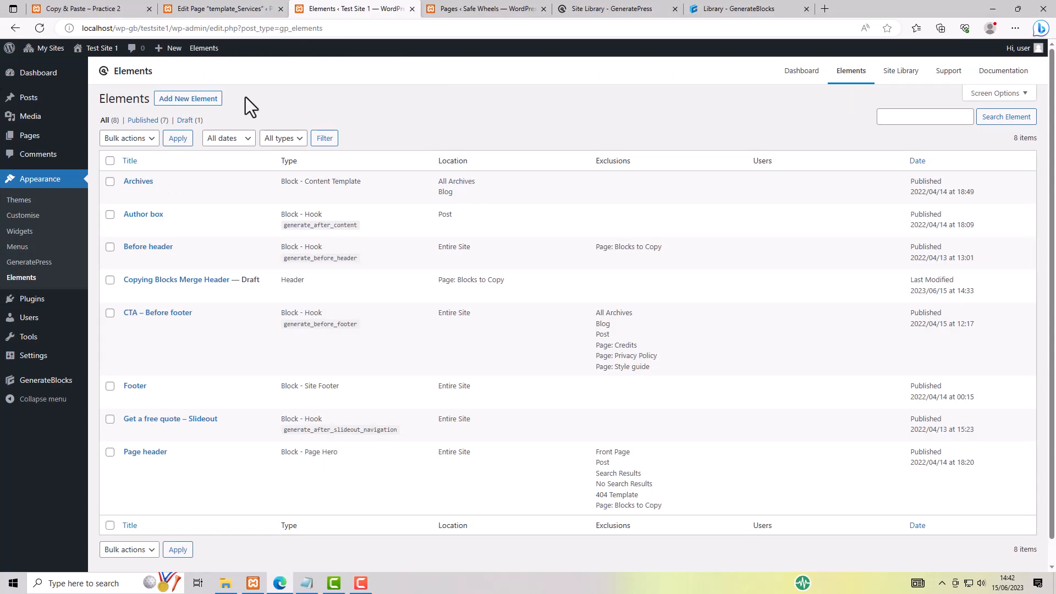
pyautogui.click(211, 99)
pyautogui.click(542, 318)
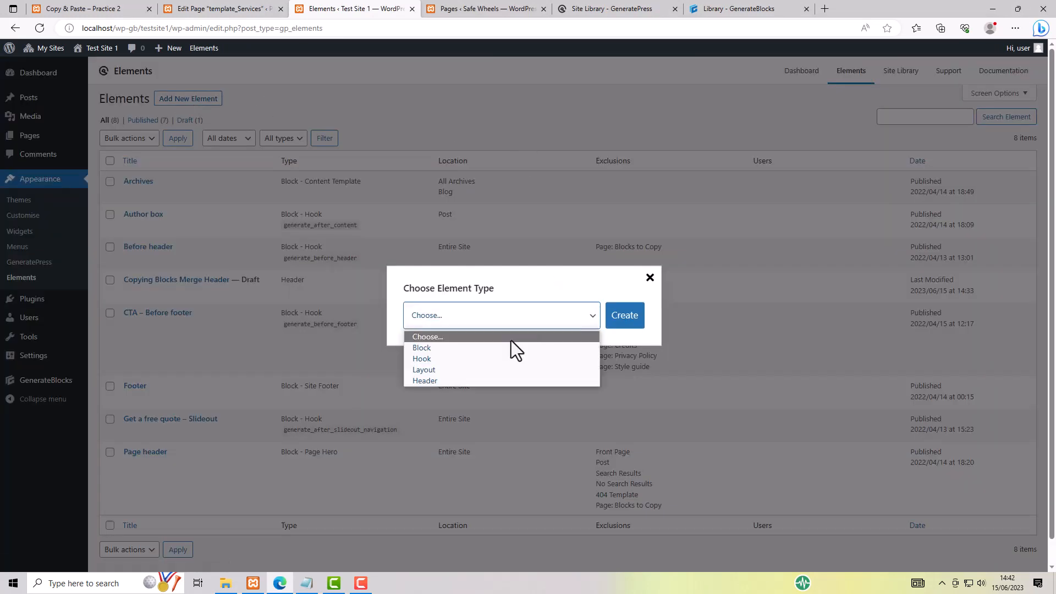
pyautogui.click(429, 381)
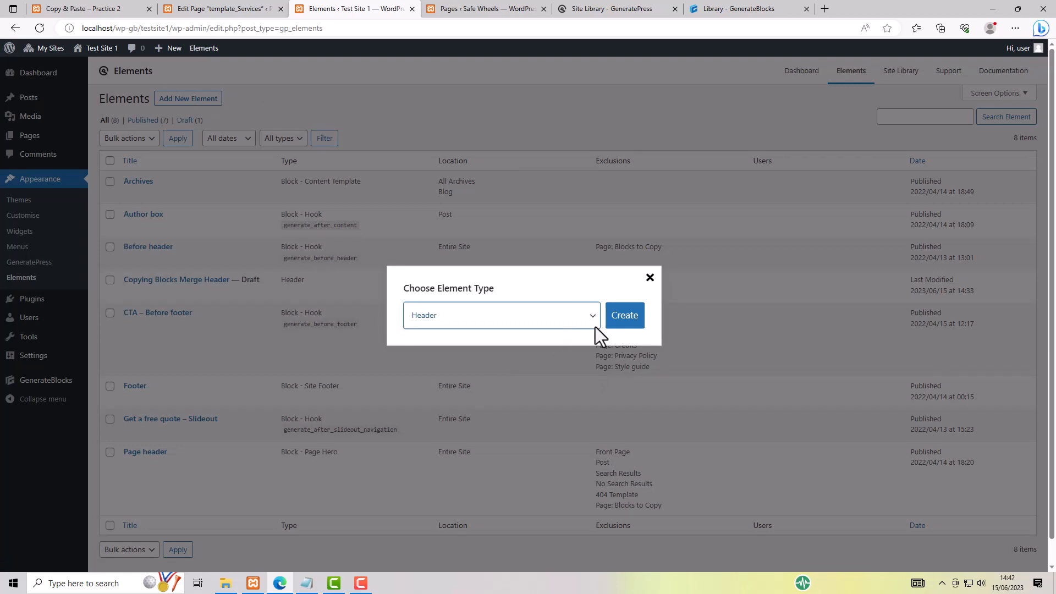
pyautogui.click(635, 323)
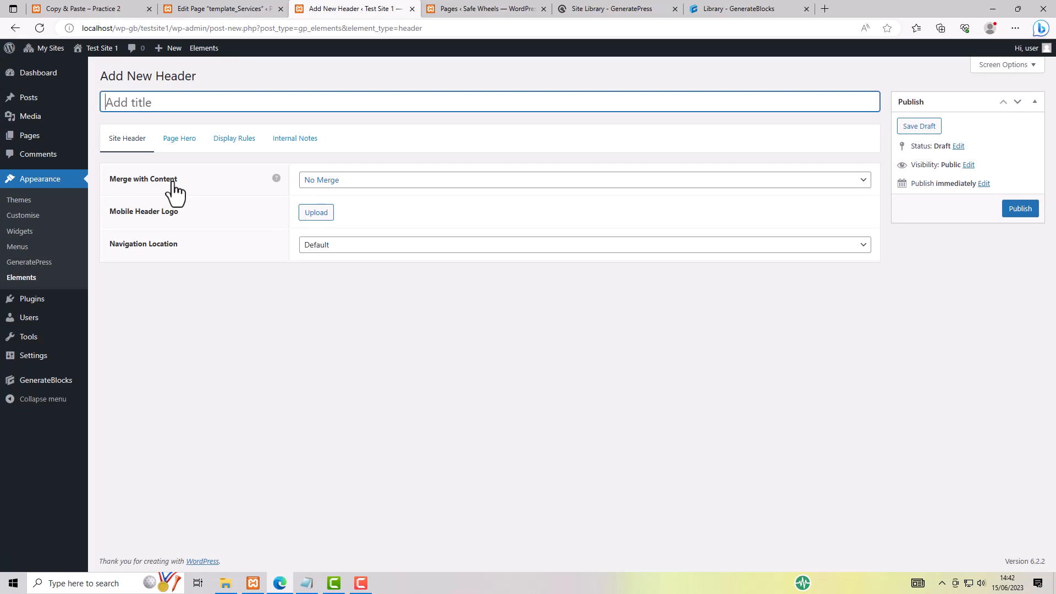
pyautogui.click(350, 185)
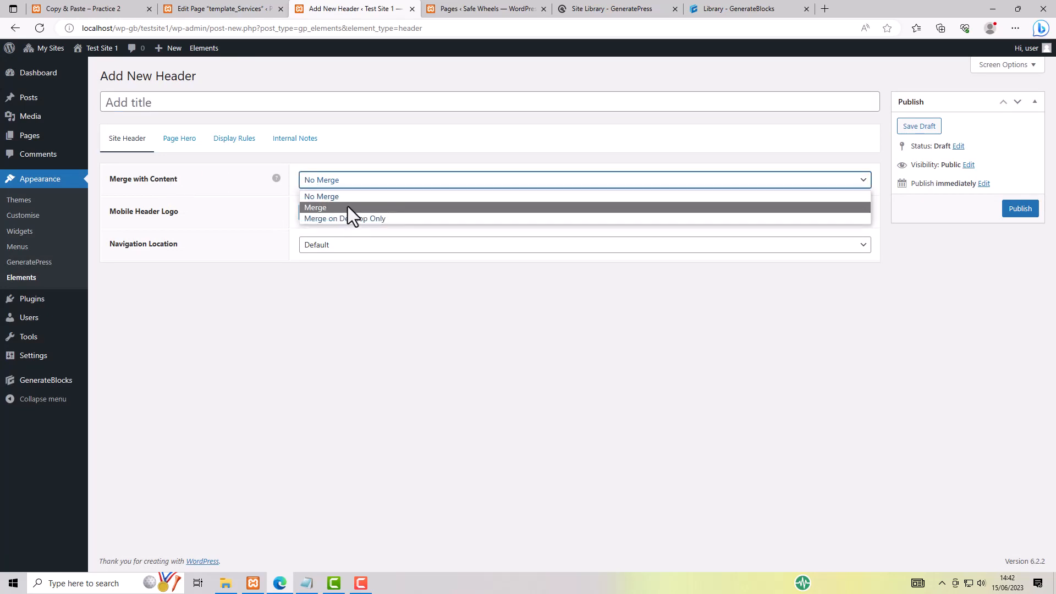
pyautogui.click(347, 207)
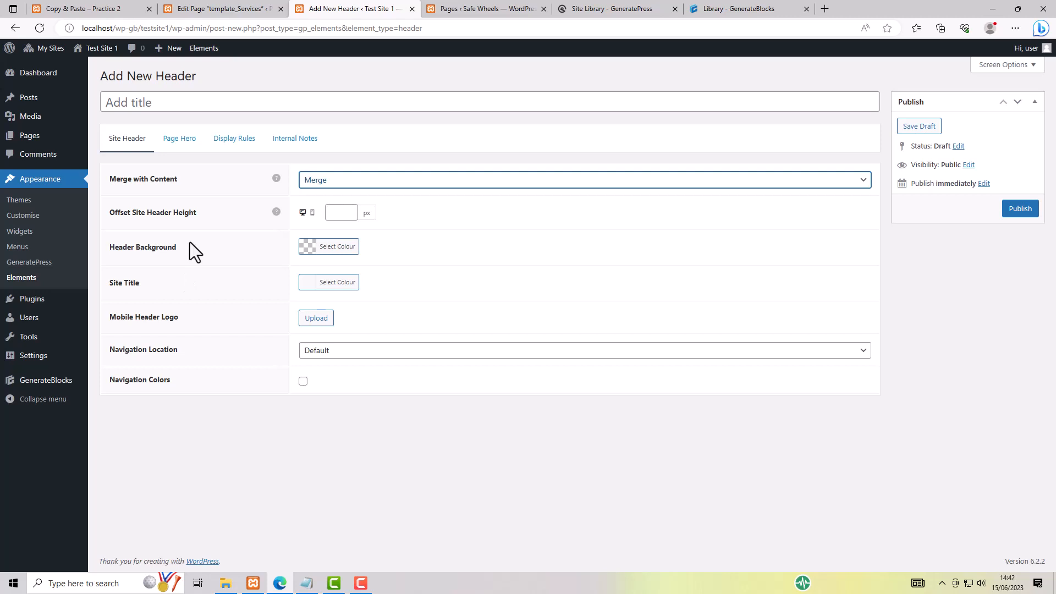
# - Open the draft Copying Blocks Merge Header element from the Elements list, publish it and show its display rules
pyautogui.click(205, 49)
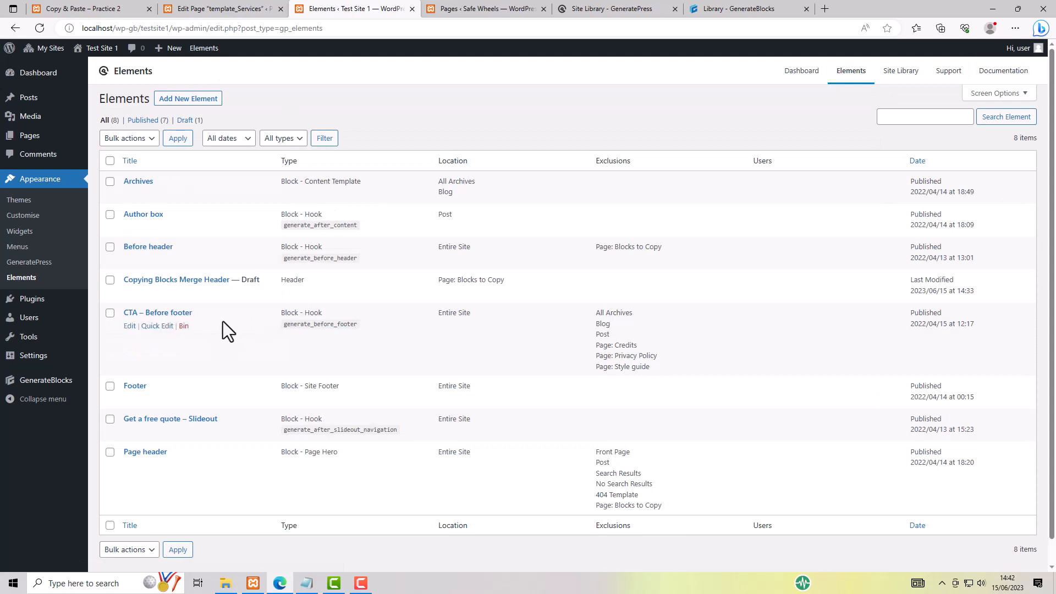
pyautogui.click(130, 294)
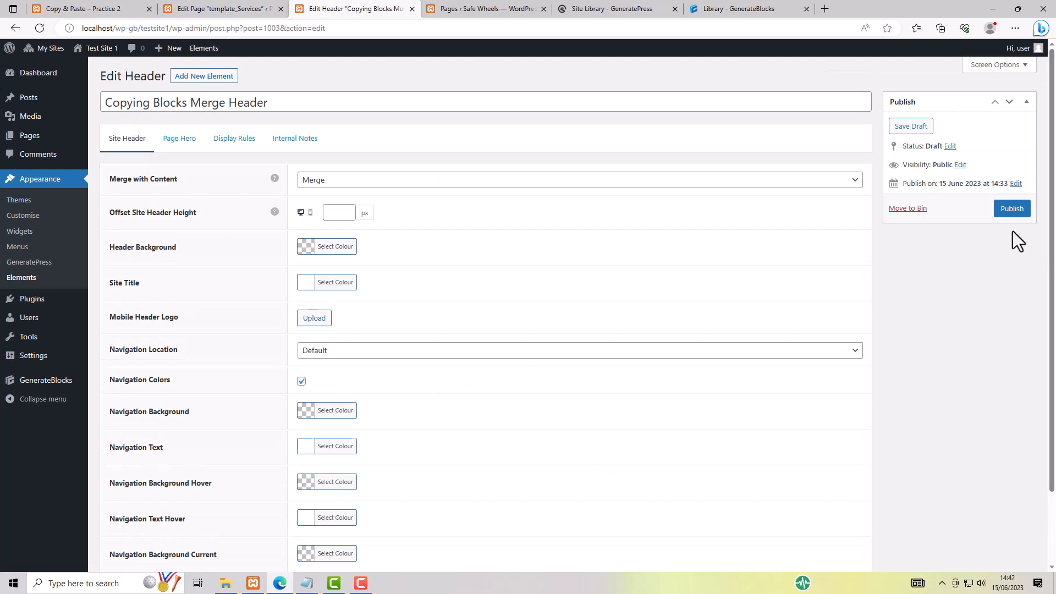
pyautogui.click(1011, 209)
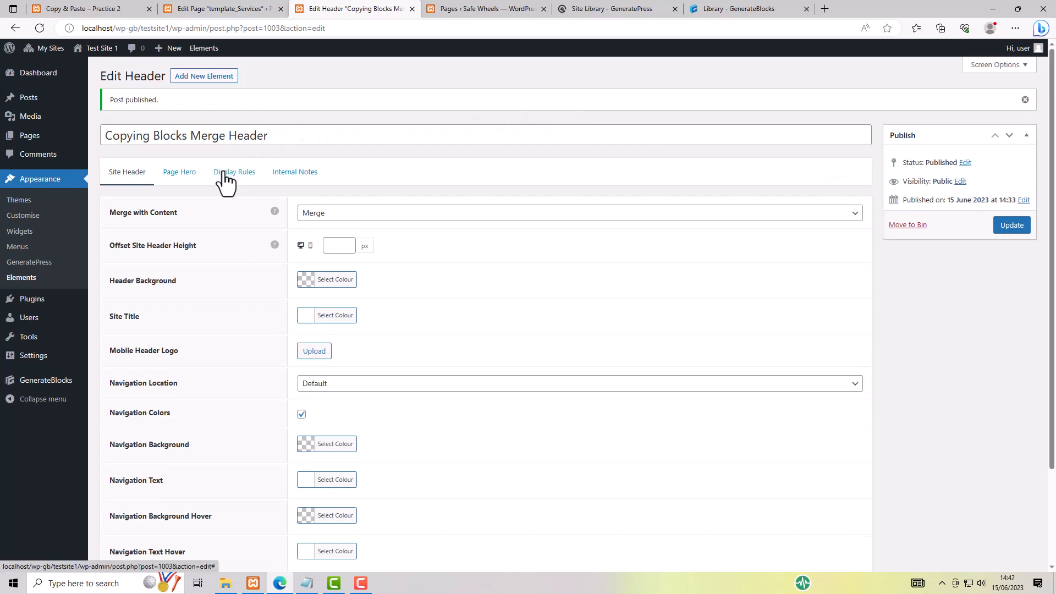
pyautogui.click(226, 176)
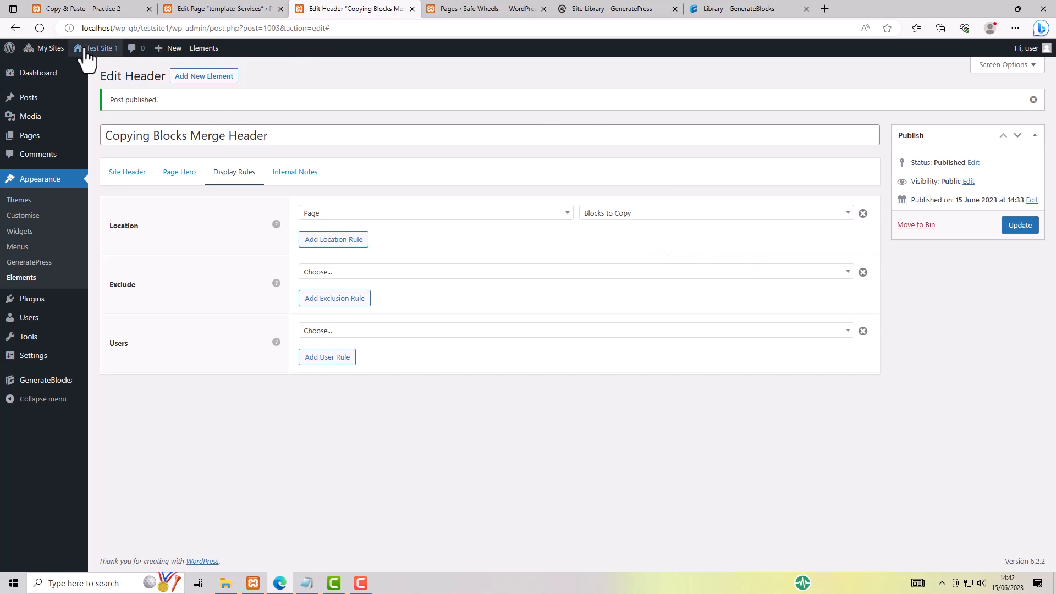
# - Visit the live Test Site 1 and view its Blocks to Copy page
pyautogui.moveTo(86, 49)
pyautogui.click(88, 70)
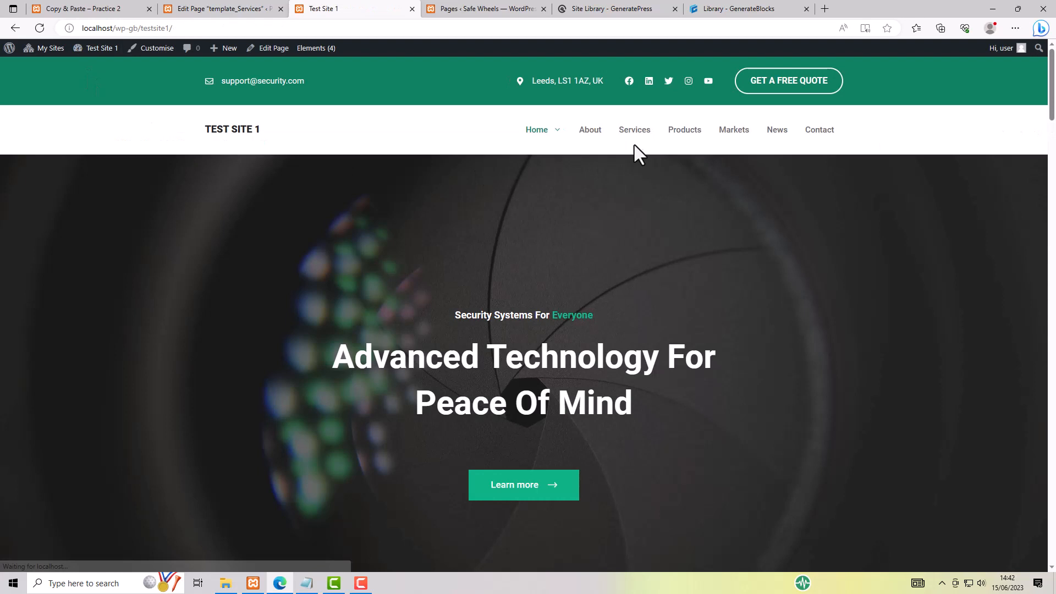
pyautogui.moveTo(557, 135)
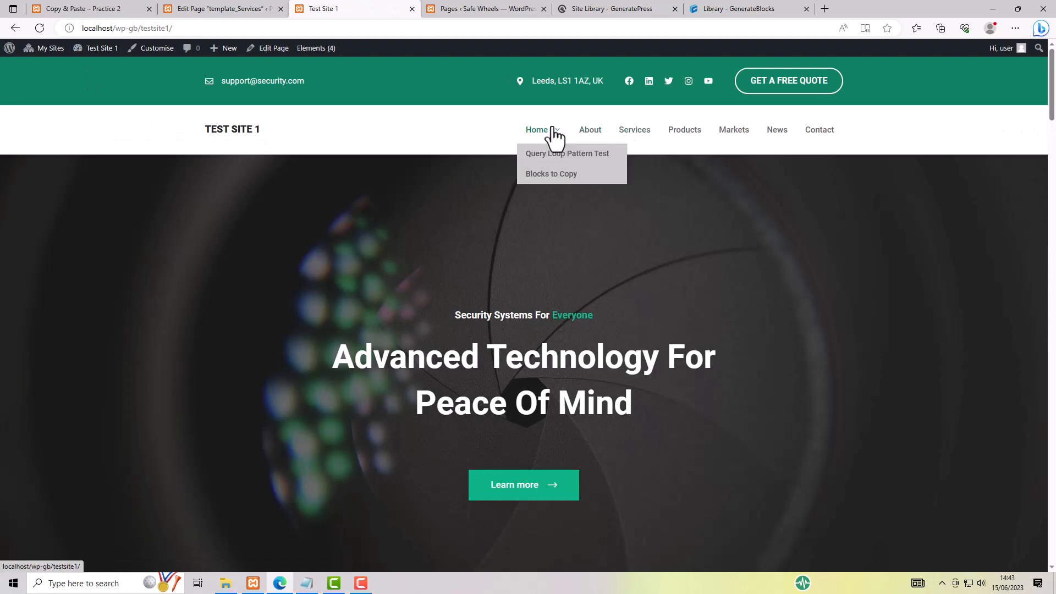
pyautogui.click(547, 175)
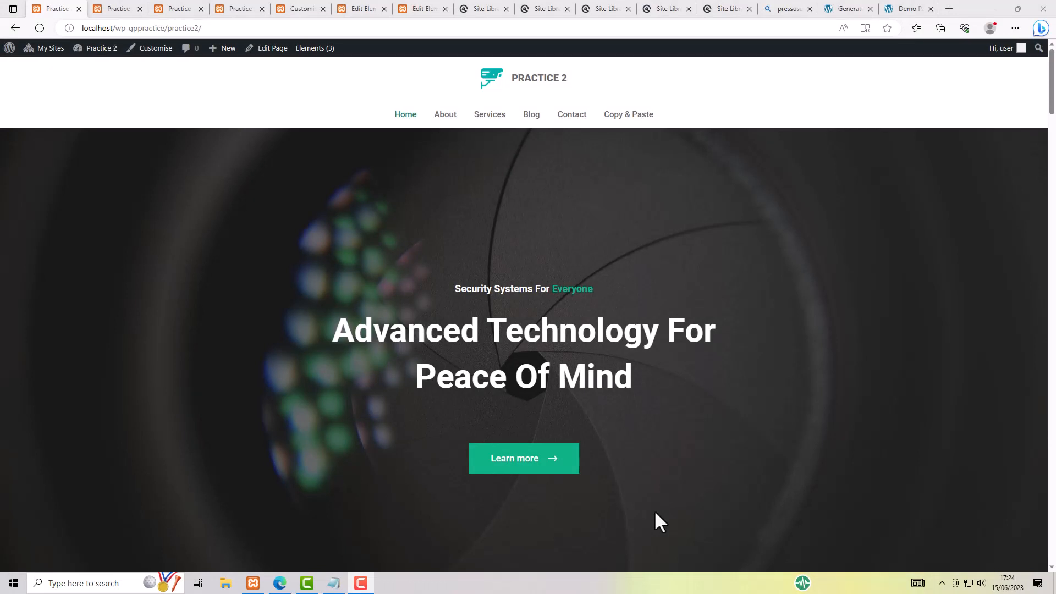
# - Compare the header layout variations of the Practice 2 home page across the open pages
pyautogui.click(107, 8)
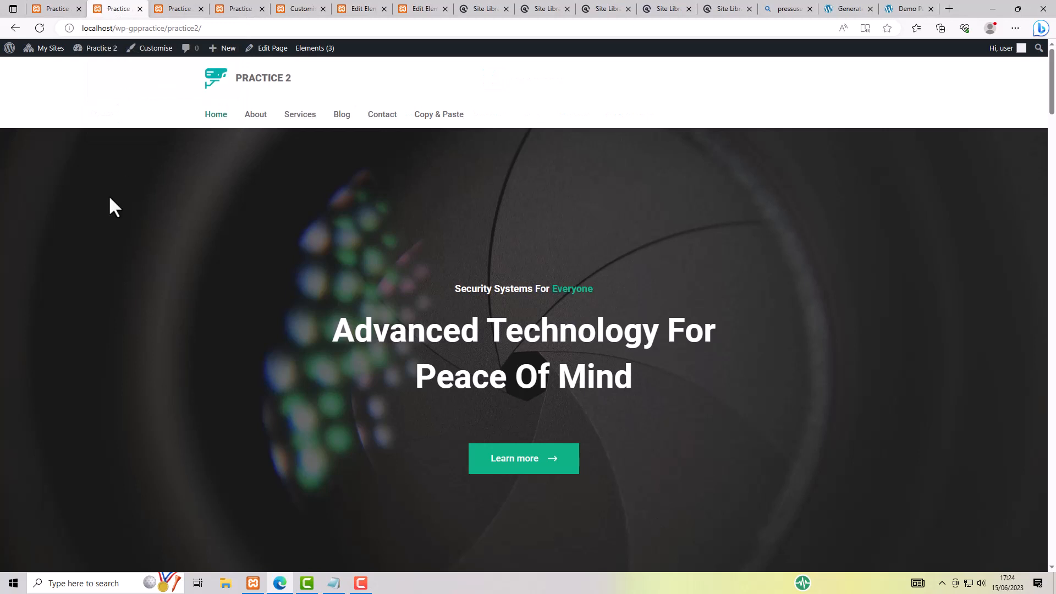
pyautogui.click(177, 10)
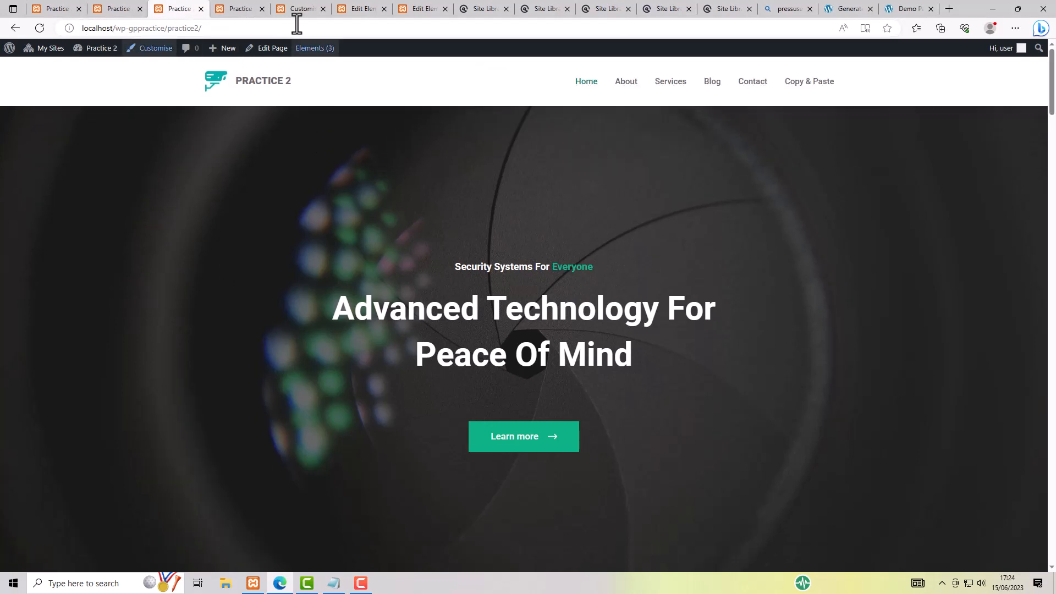
pyautogui.click(240, 9)
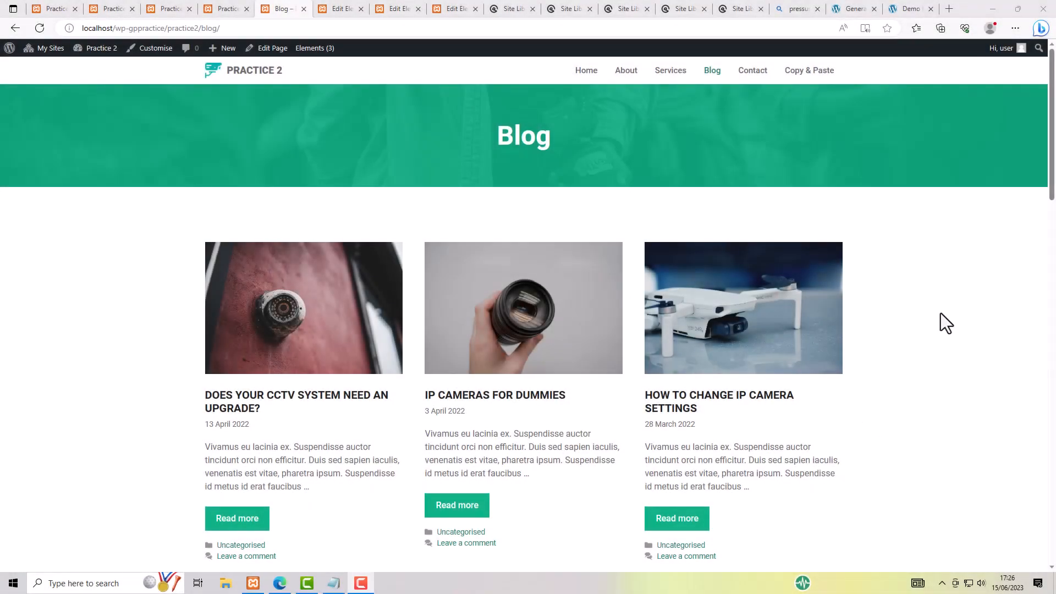
# - Open the Blog layout settings in the Practice 2 Customiser and examine the archive content and featured image options
pyautogui.click(151, 48)
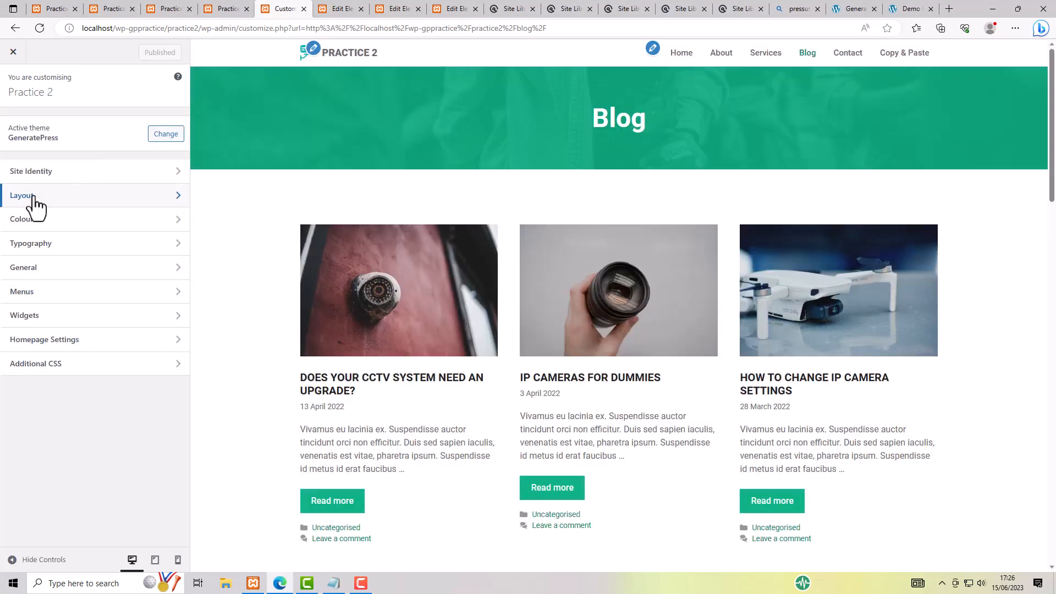
pyautogui.click(33, 201)
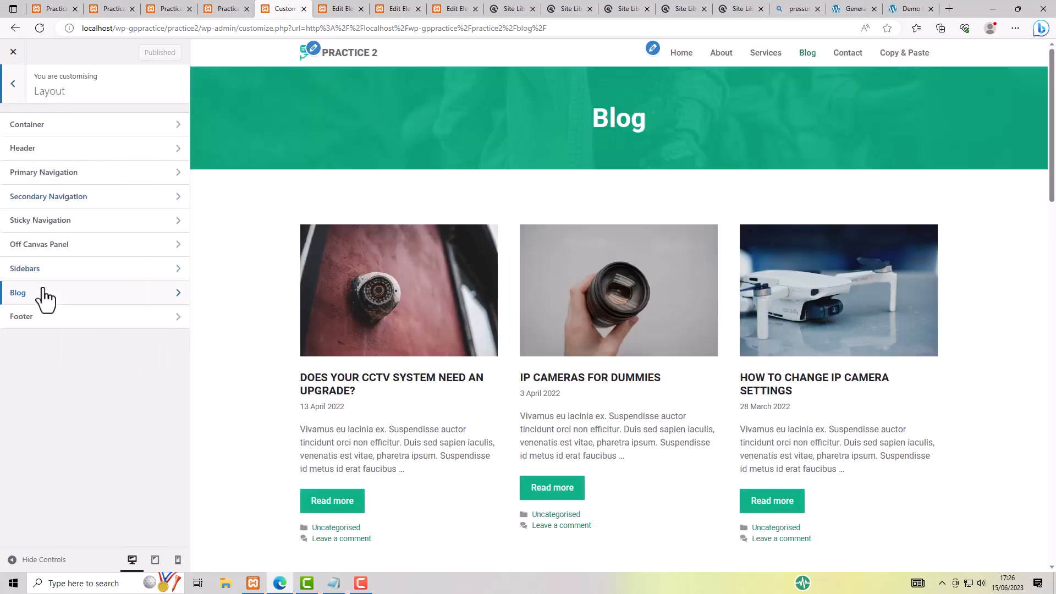
pyautogui.click(42, 295)
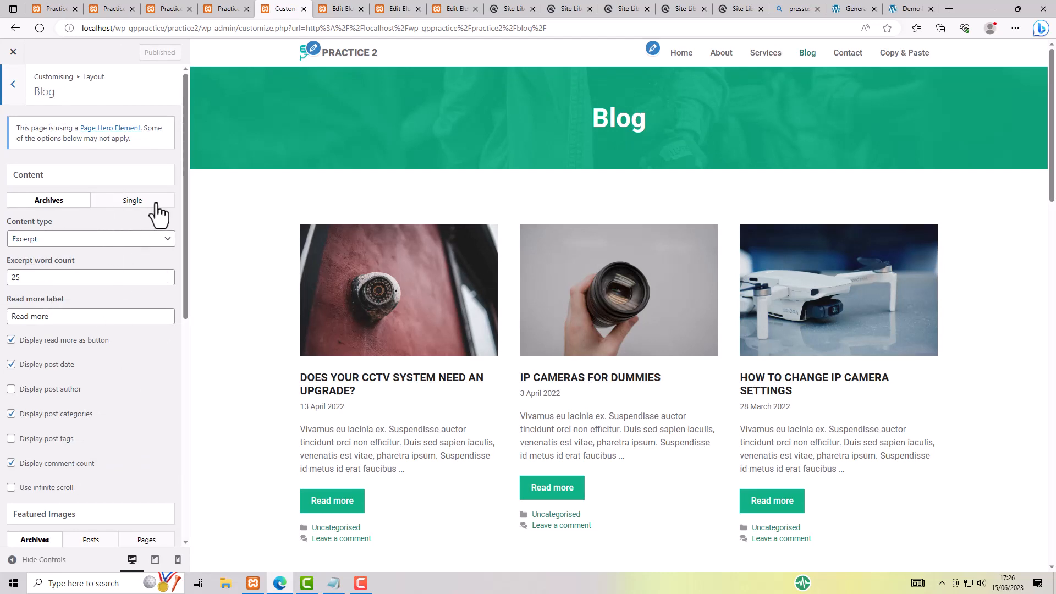
pyautogui.moveTo(184, 182); pyautogui.dragTo(169, 304)
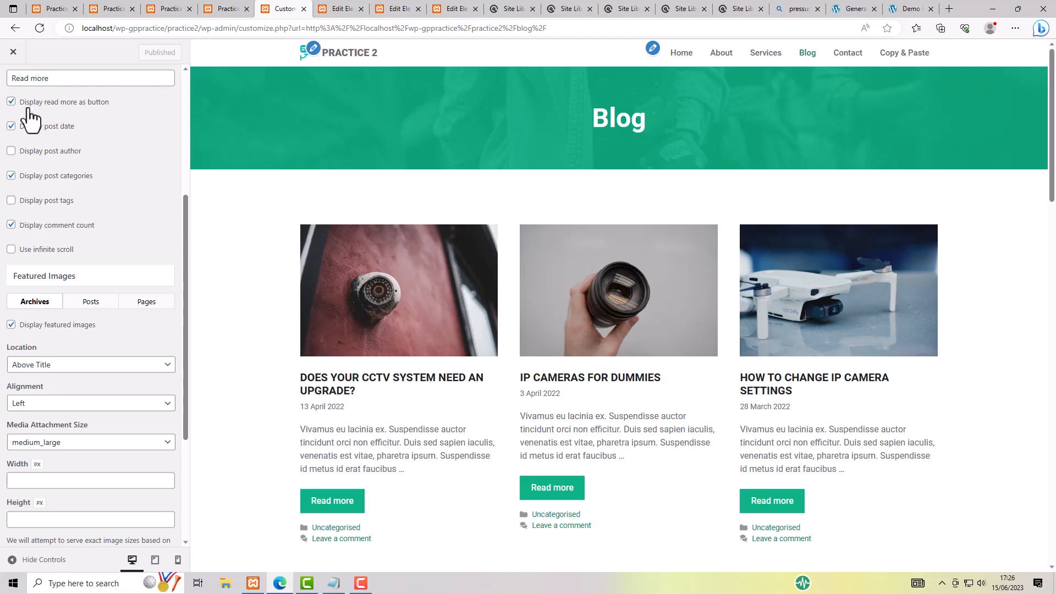
# - Toggle Display read more as button off and back on, and look at the available column counts for blog posts
pyautogui.click(11, 104)
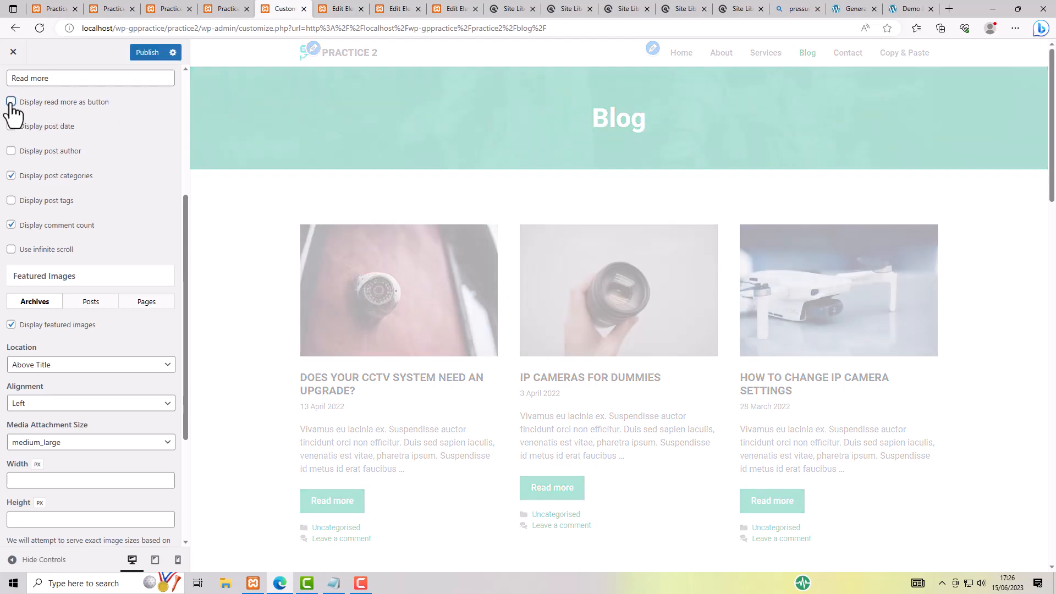
pyautogui.click(11, 104)
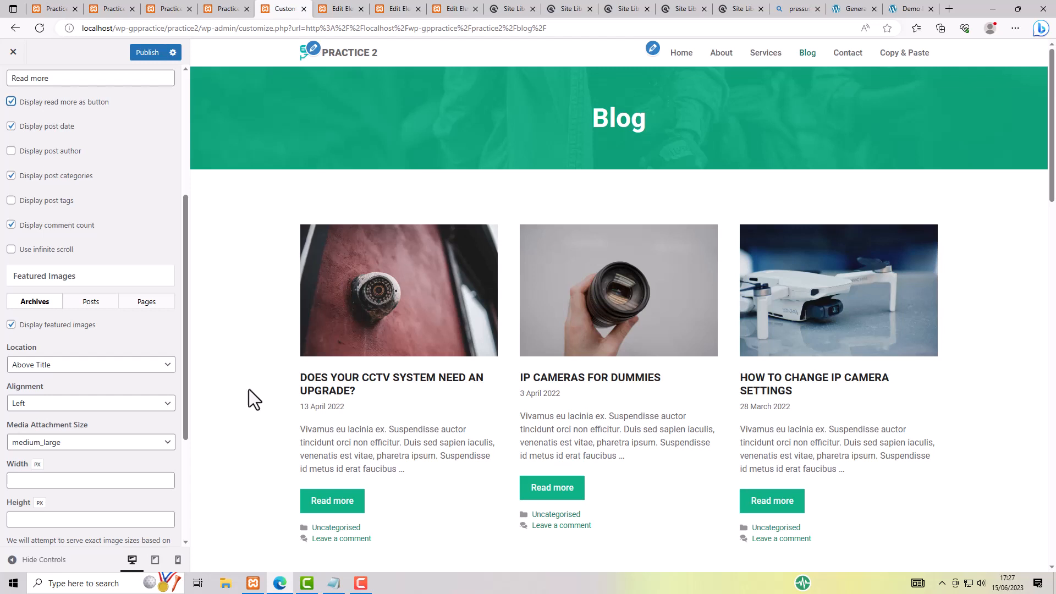
pyautogui.scroll(-3, 91, 358)
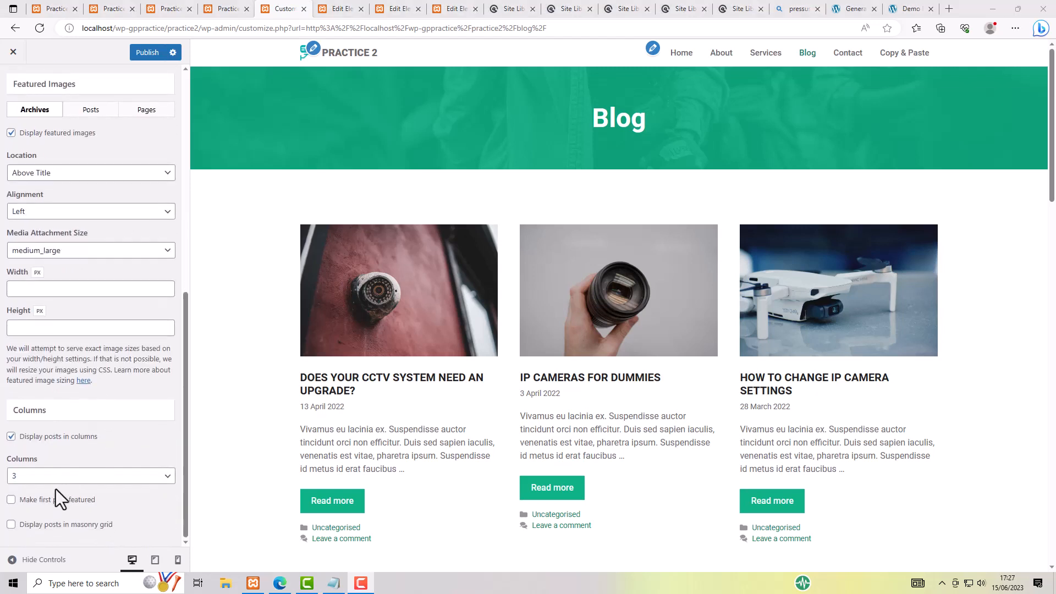
pyautogui.click(23, 478)
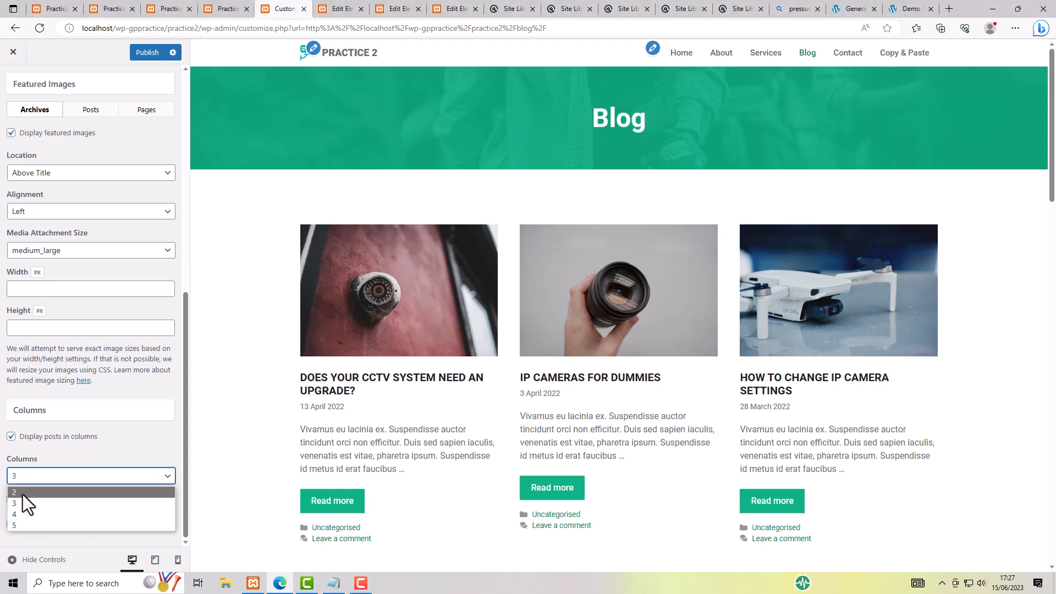
pyautogui.click(53, 471)
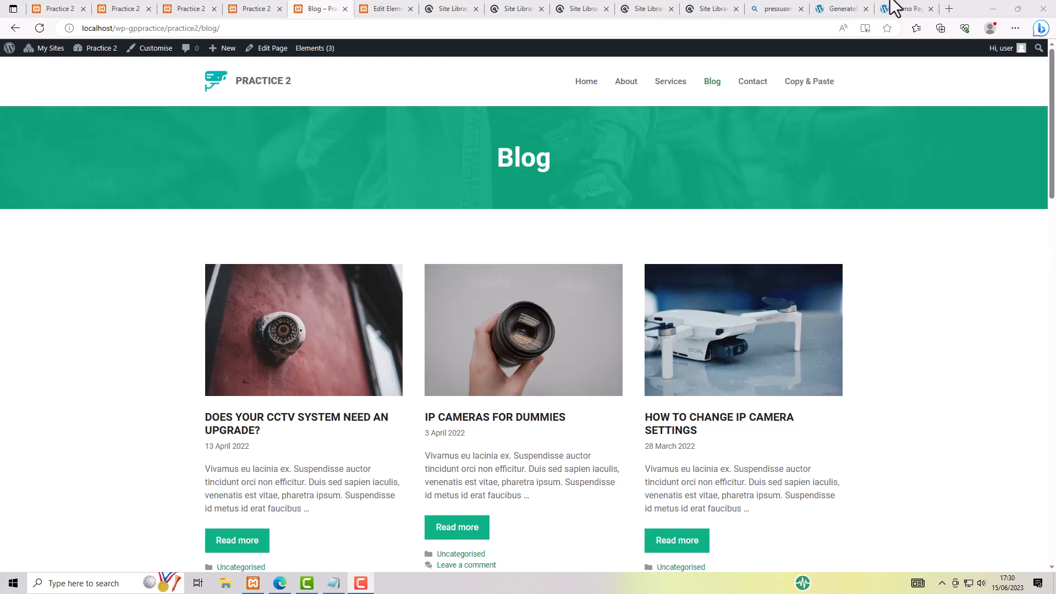
# - Create a new Block element on Practice 2 titled Blog Post Card 1
pyautogui.moveTo(317, 50)
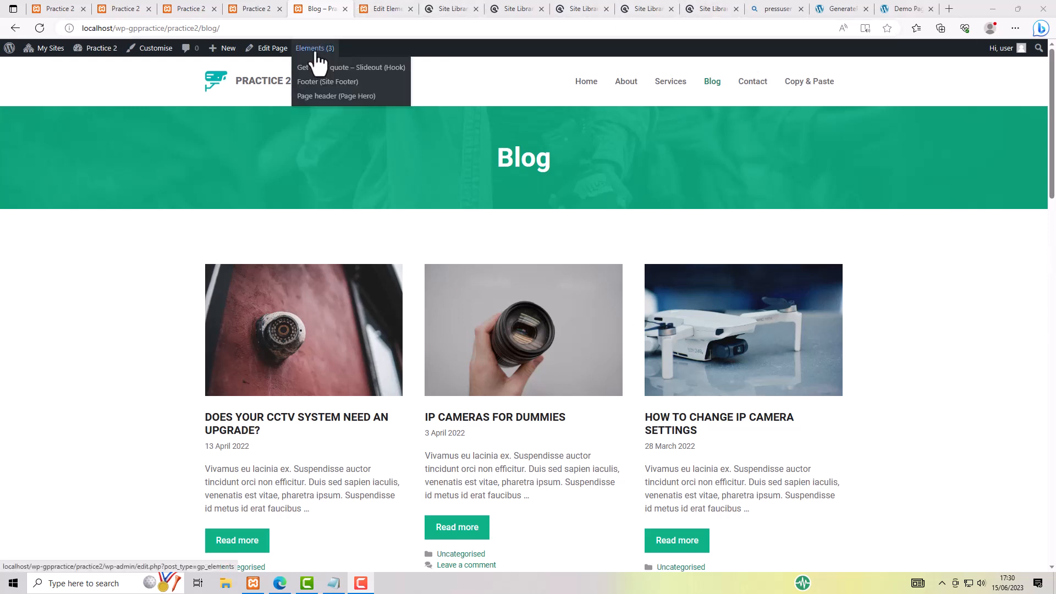
pyautogui.click(315, 50)
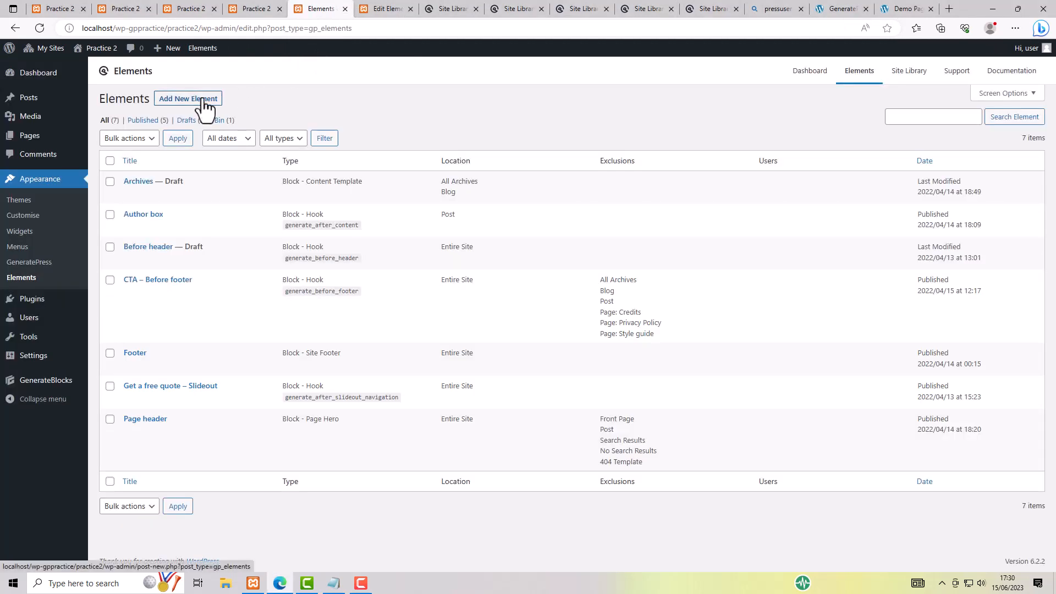
pyautogui.click(203, 100)
pyautogui.click(544, 322)
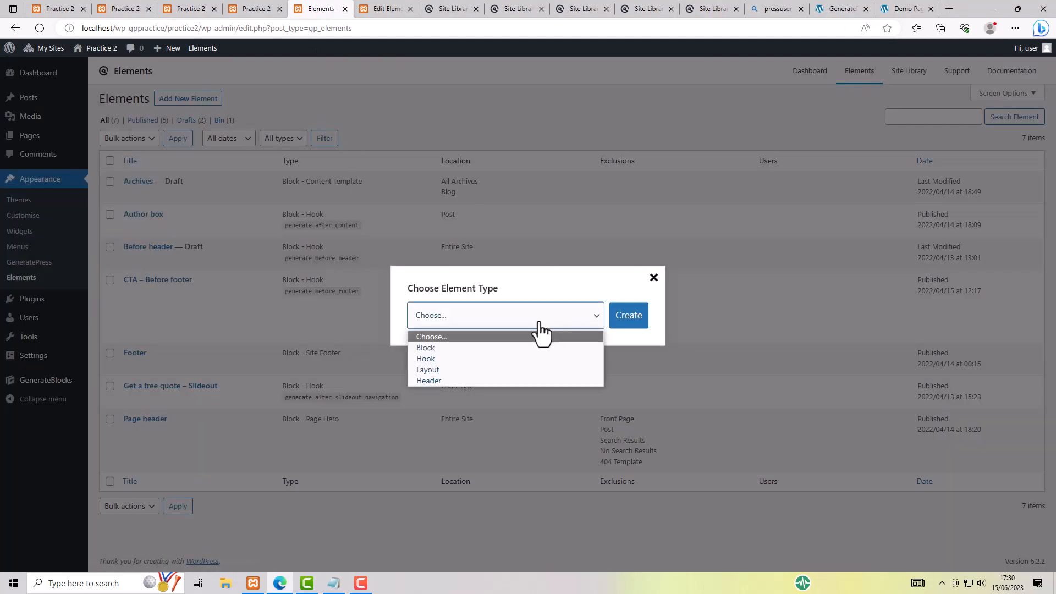
pyautogui.click(445, 349)
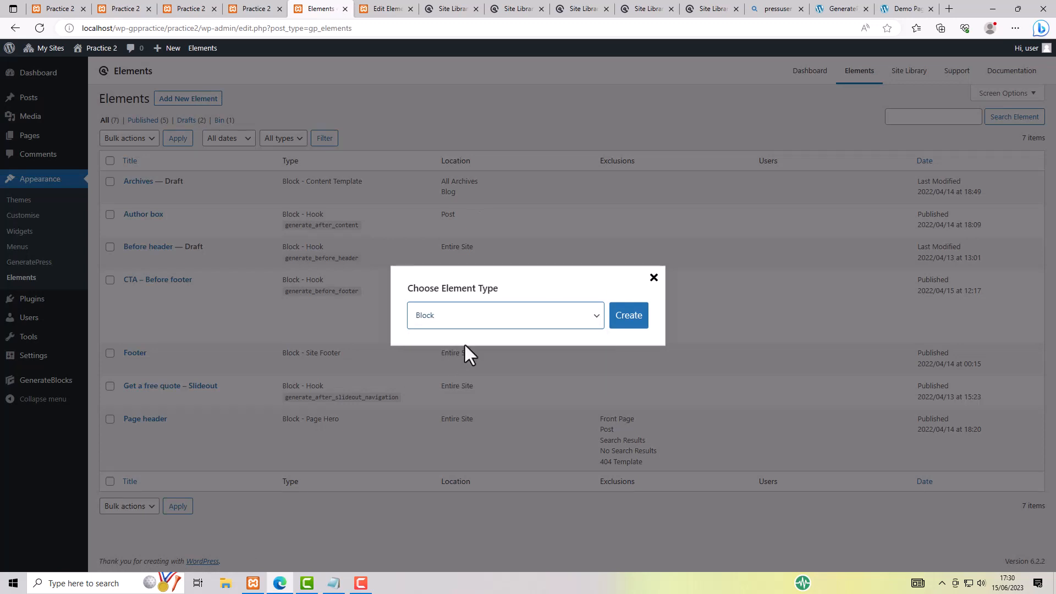
pyautogui.click(633, 318)
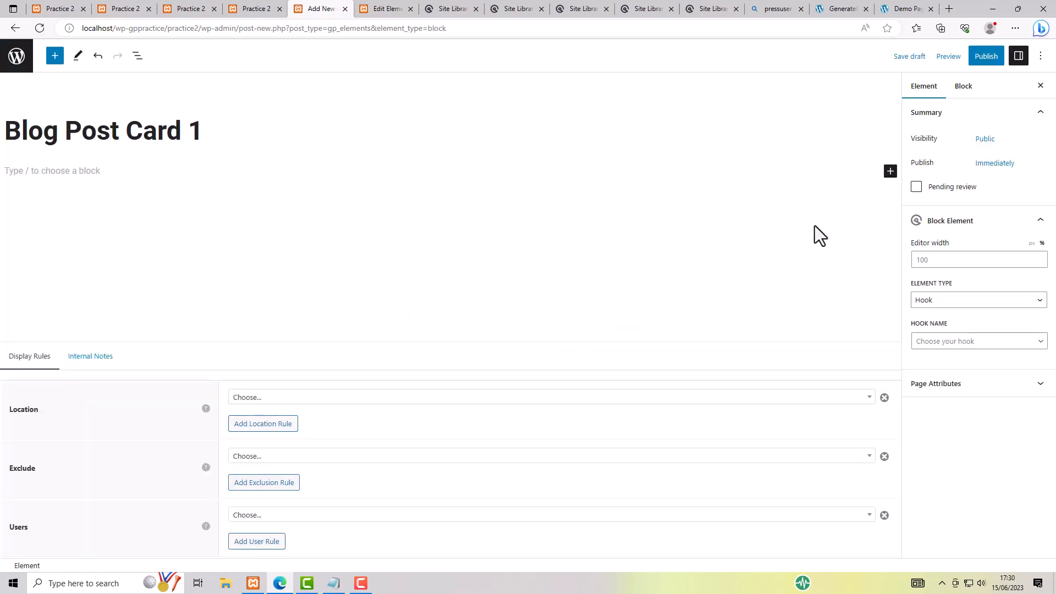
# - Set the element type to Content Template and apply the Layout with centered content template
pyautogui.click(942, 301)
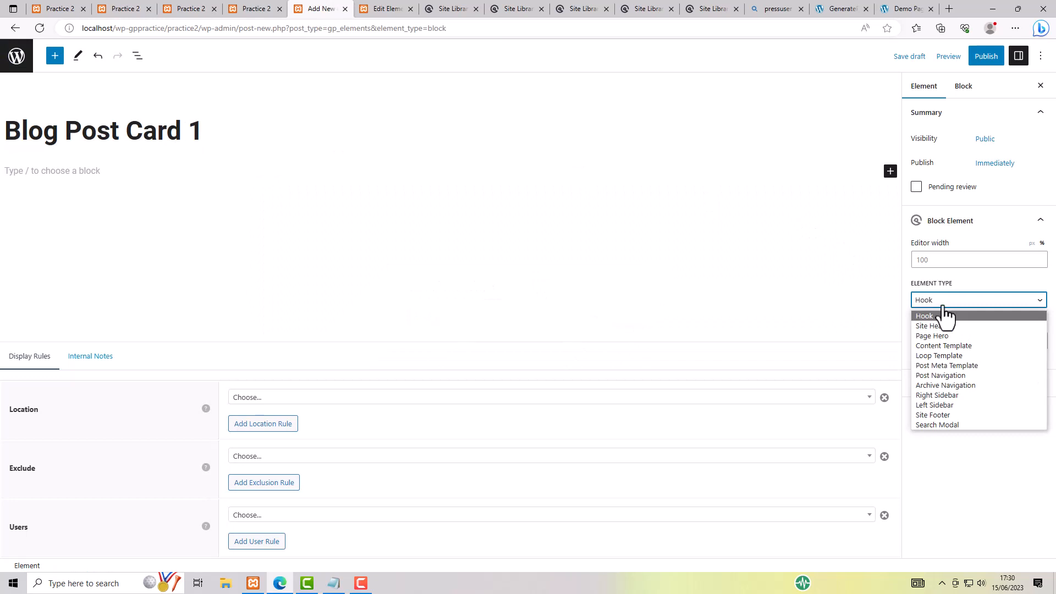
pyautogui.click(959, 346)
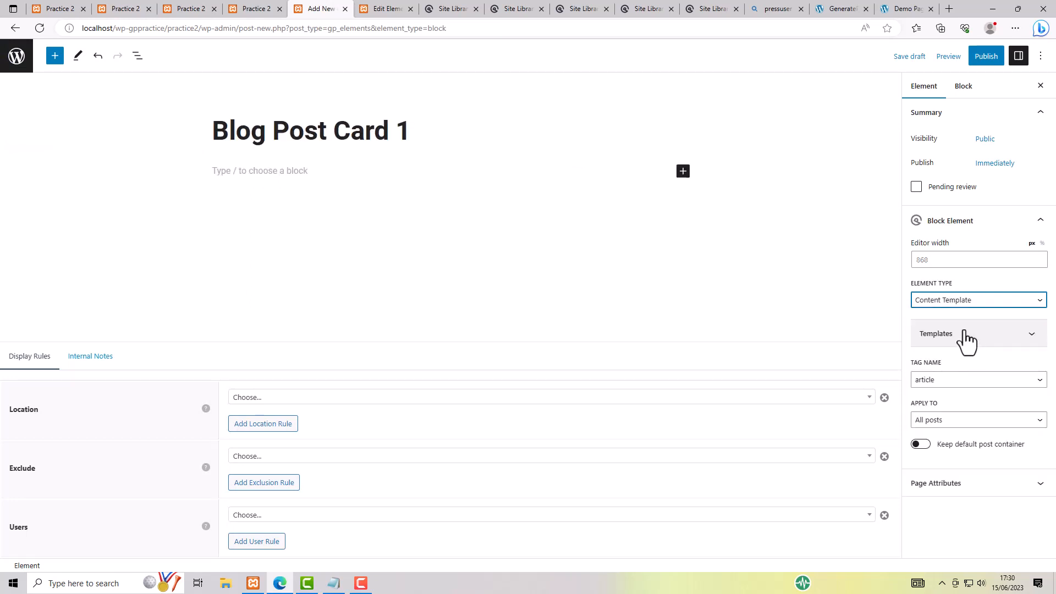
pyautogui.click(965, 333)
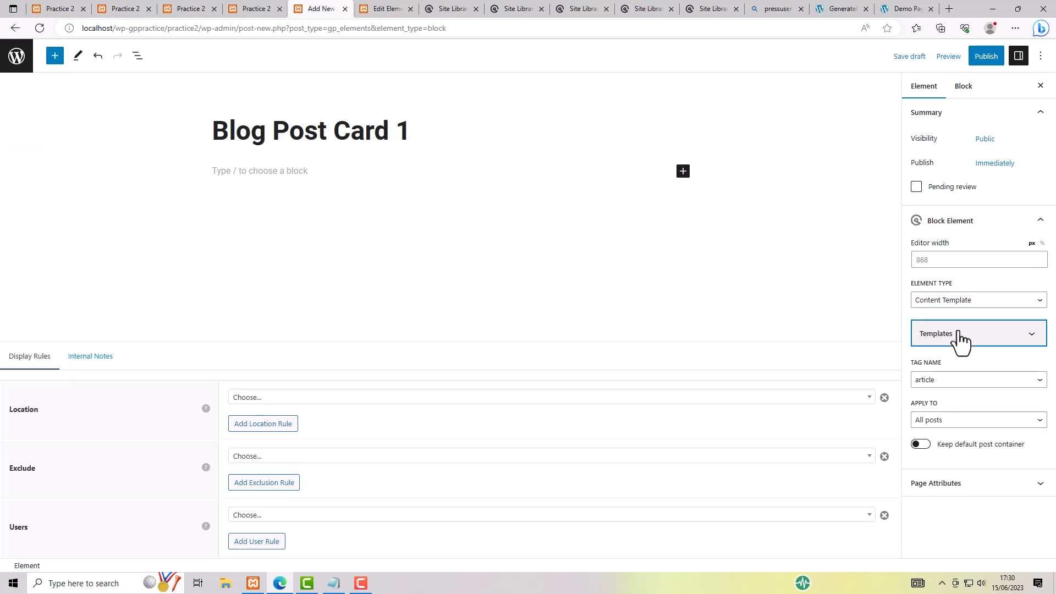
pyautogui.scroll(-5, 978, 386)
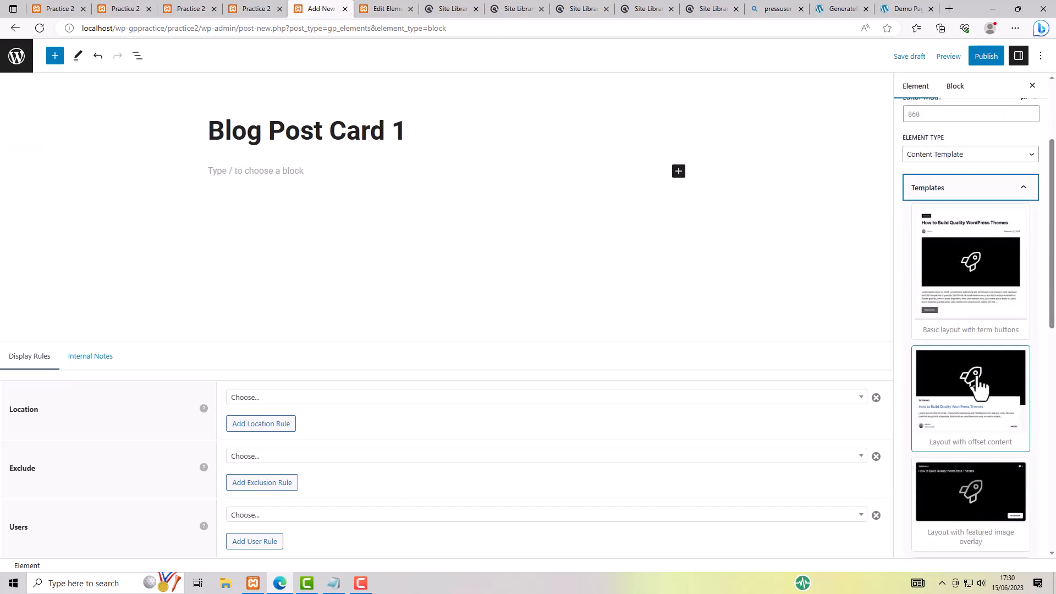
pyautogui.scroll(-4, 978, 387)
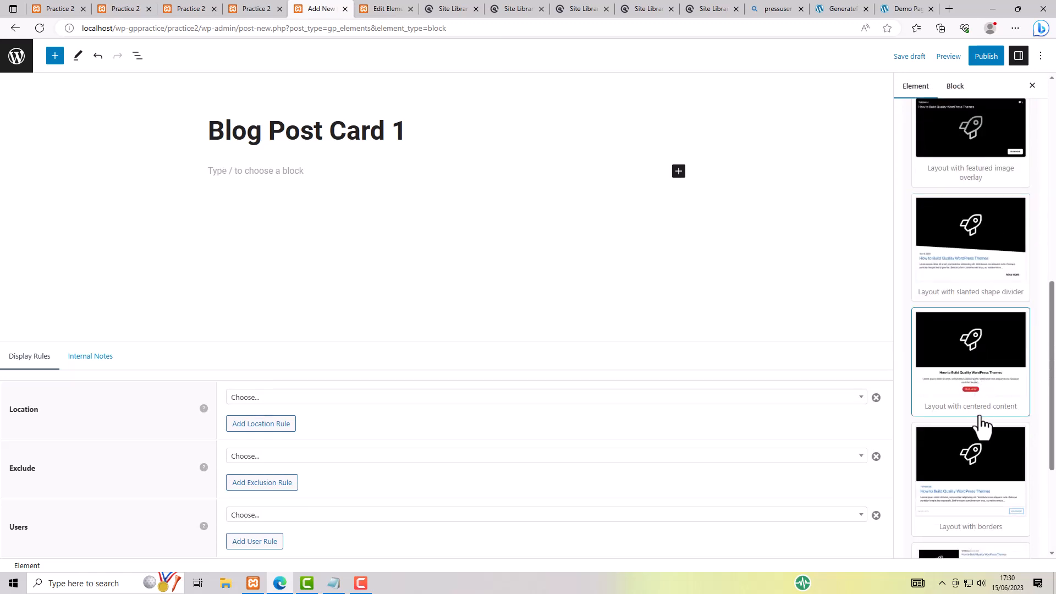
pyautogui.scroll(-3, 979, 423)
pyautogui.scroll(4, 976, 420)
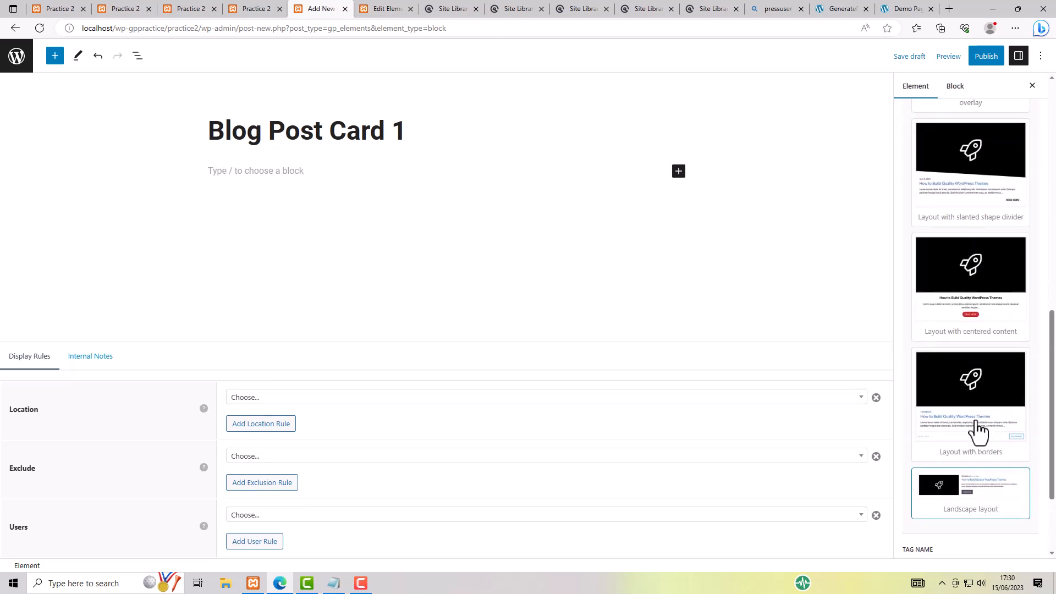
pyautogui.scroll(4, 976, 420)
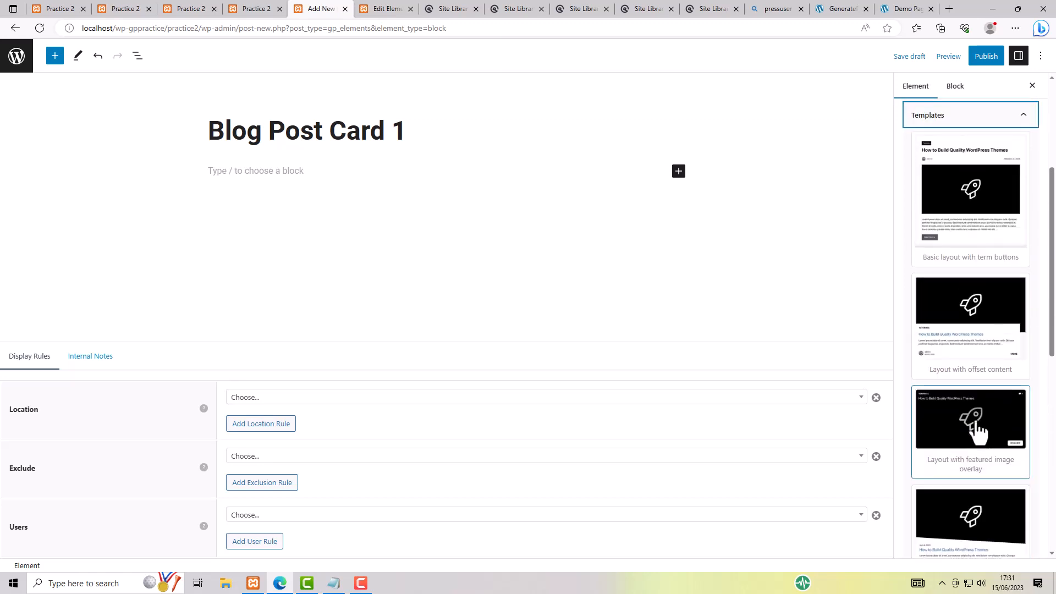
pyautogui.scroll(-4, 977, 428)
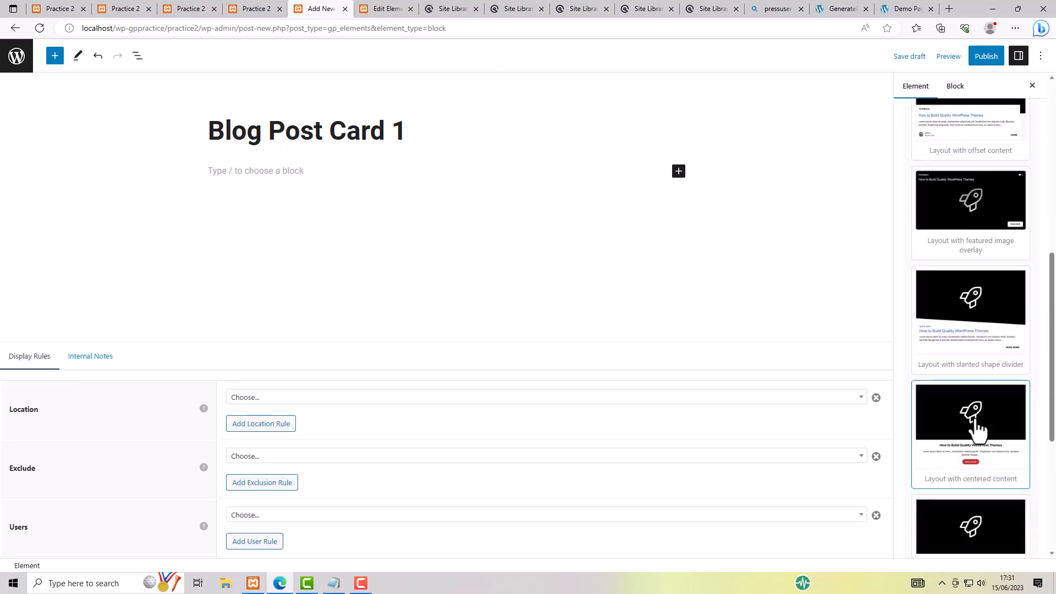
pyautogui.click(976, 420)
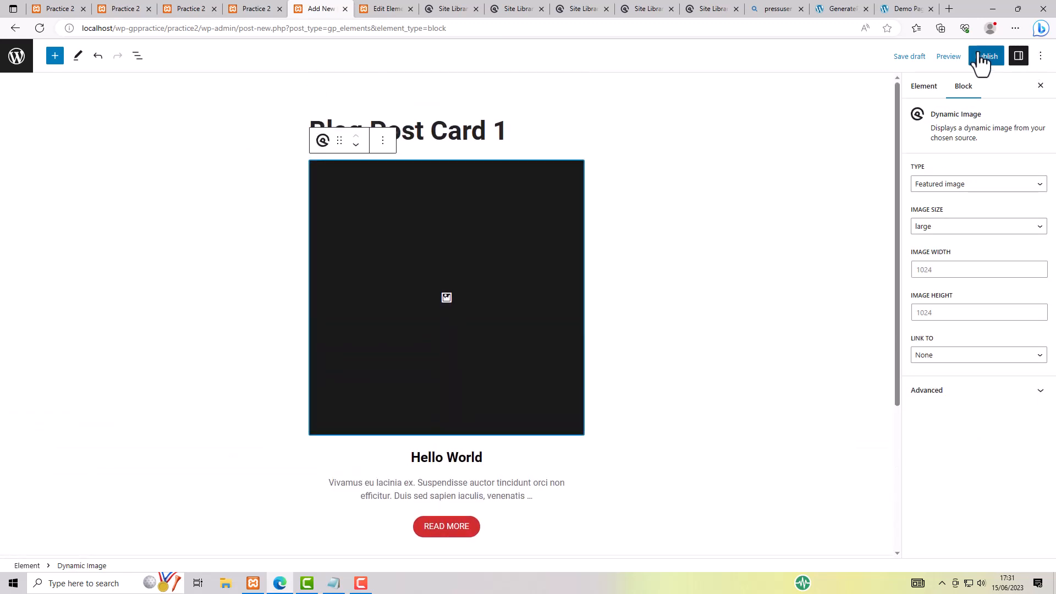
# - Publish the Blog Post Card 1 element with its display location set to Blog, and view the live Blog page
pyautogui.click(981, 60)
pyautogui.click(949, 62)
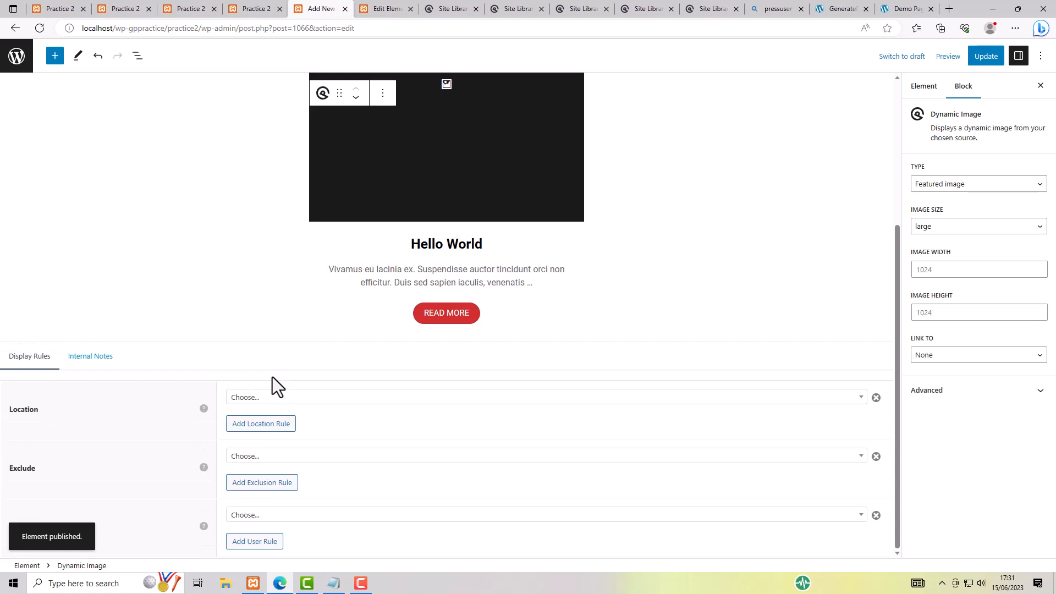
pyautogui.click(268, 397)
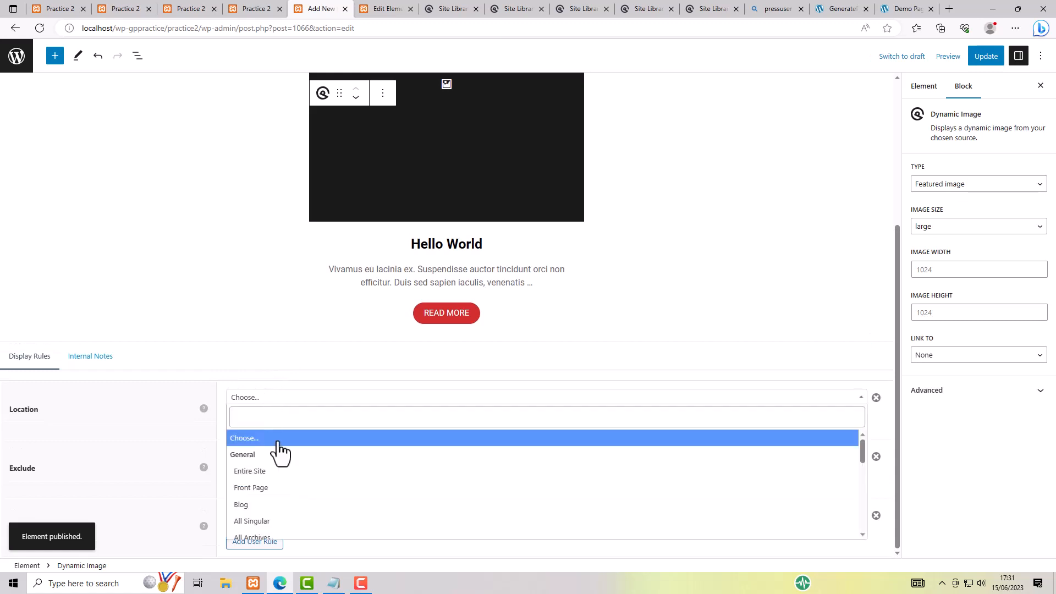
pyautogui.click(252, 504)
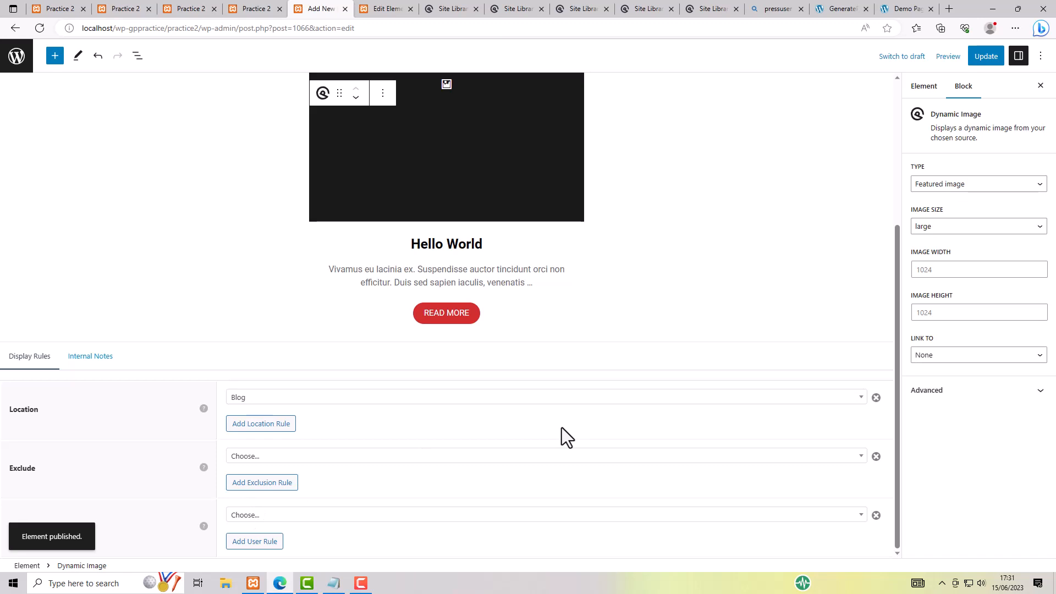
pyautogui.click(986, 56)
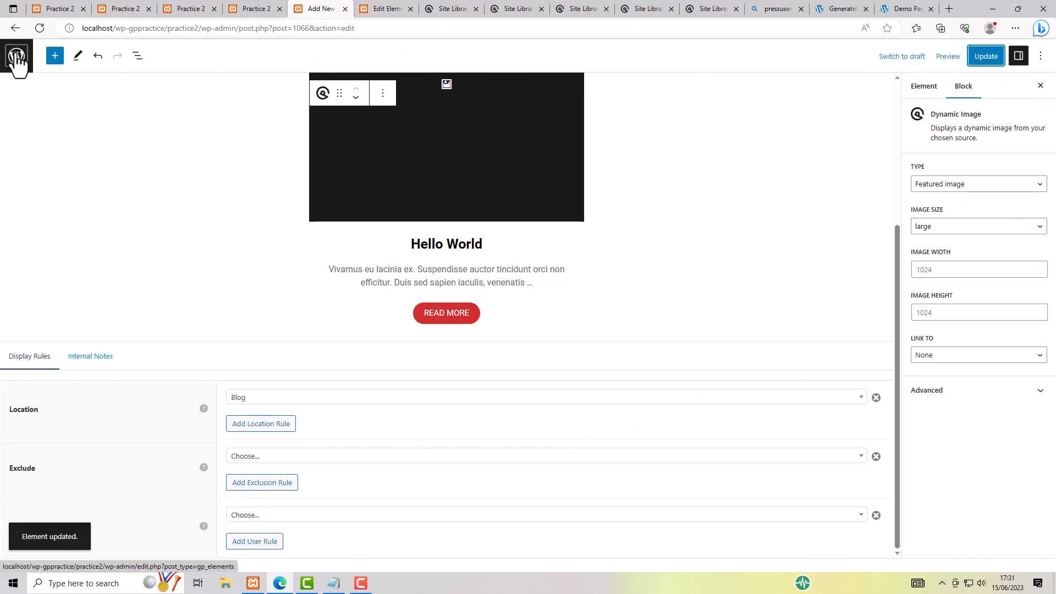
pyautogui.click(354, 8)
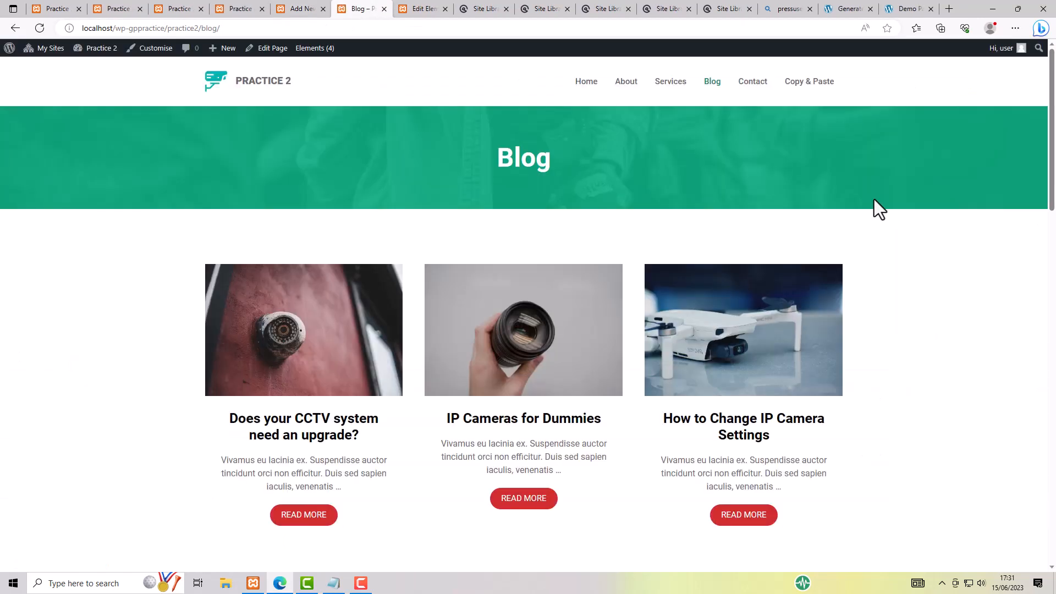
pyautogui.scroll(-3, 874, 200)
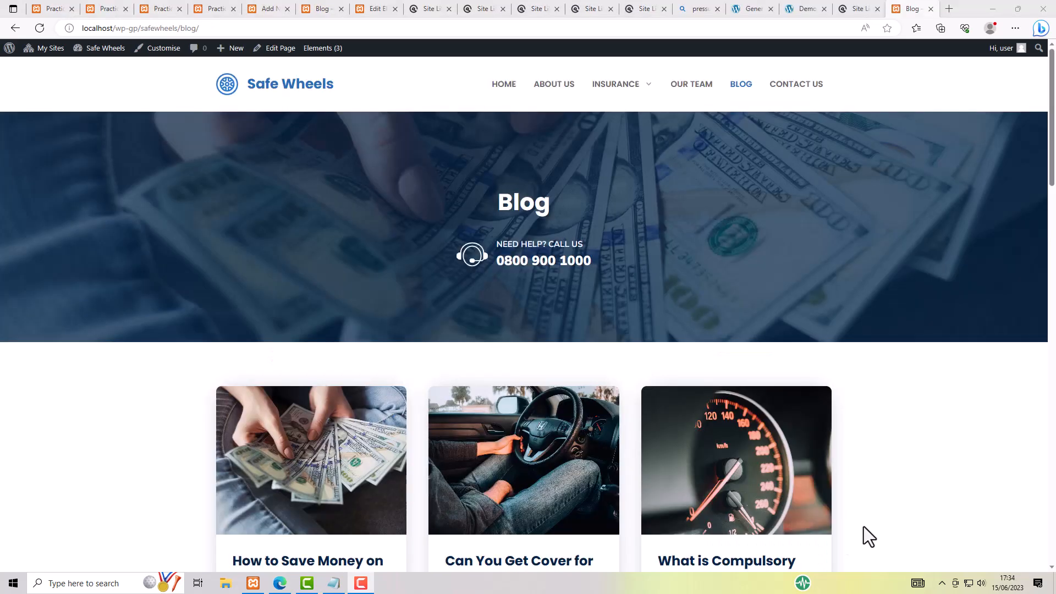
# - Open the Blog & archives Content Template element used on the Safe Wheels Blog page and copy its whole Container block
pyautogui.scroll(-5, 887, 462)
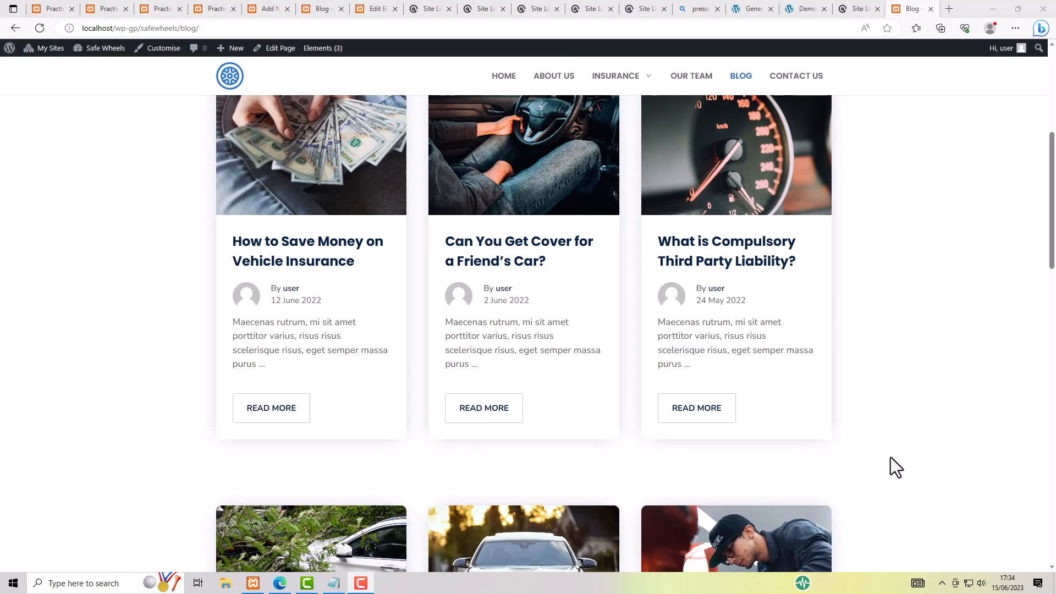
pyautogui.scroll(5, 890, 458)
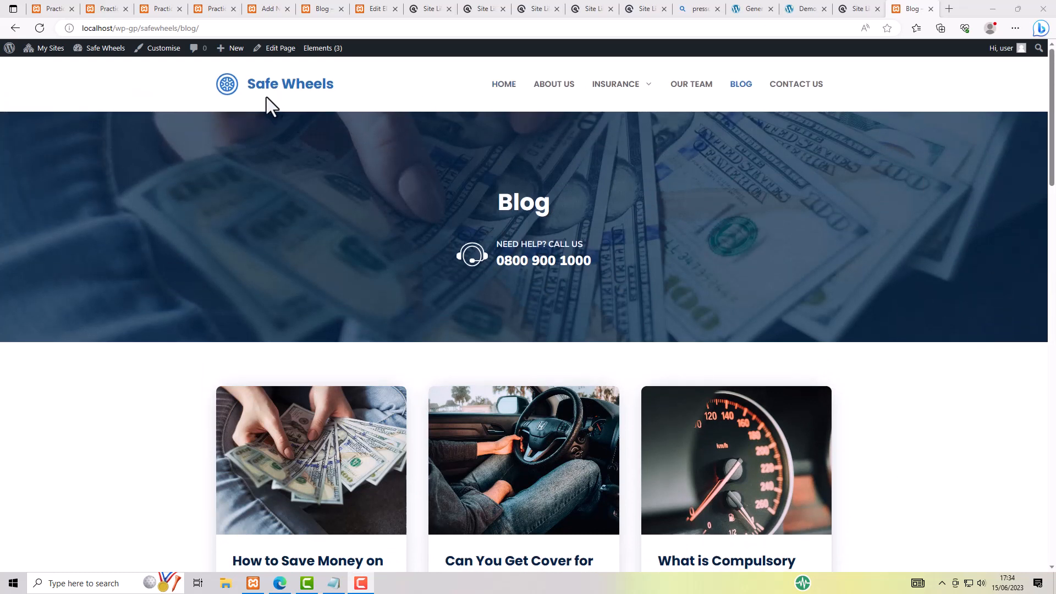
pyautogui.moveTo(324, 52)
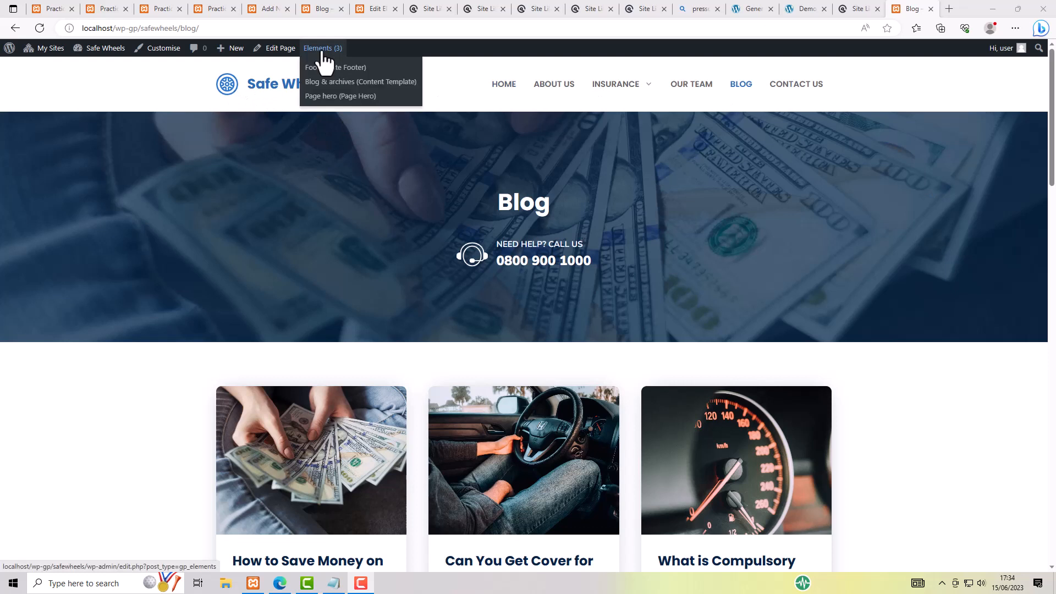
pyautogui.click(354, 97)
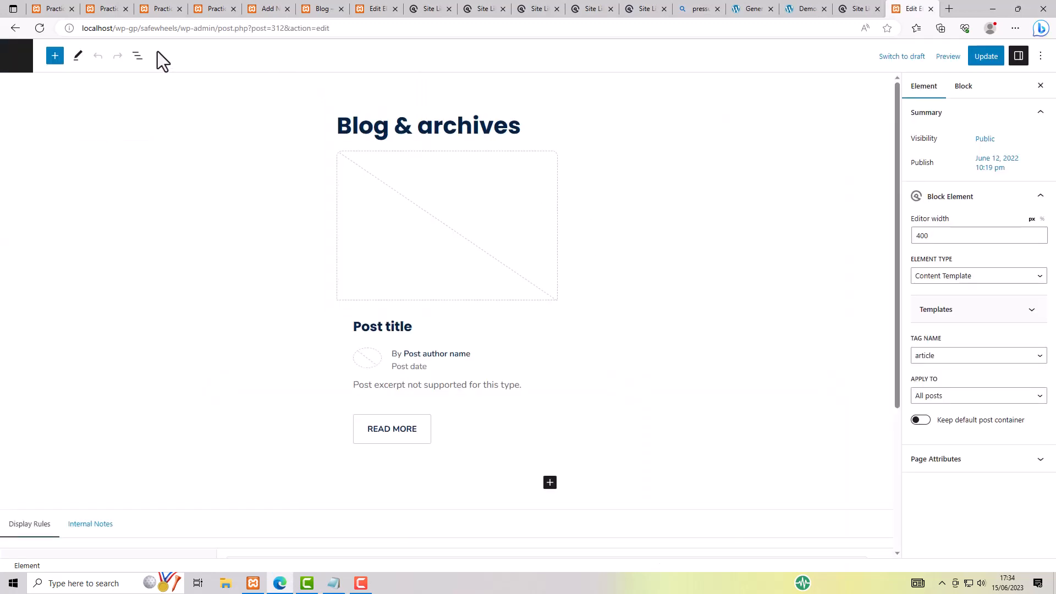
pyautogui.click(138, 55)
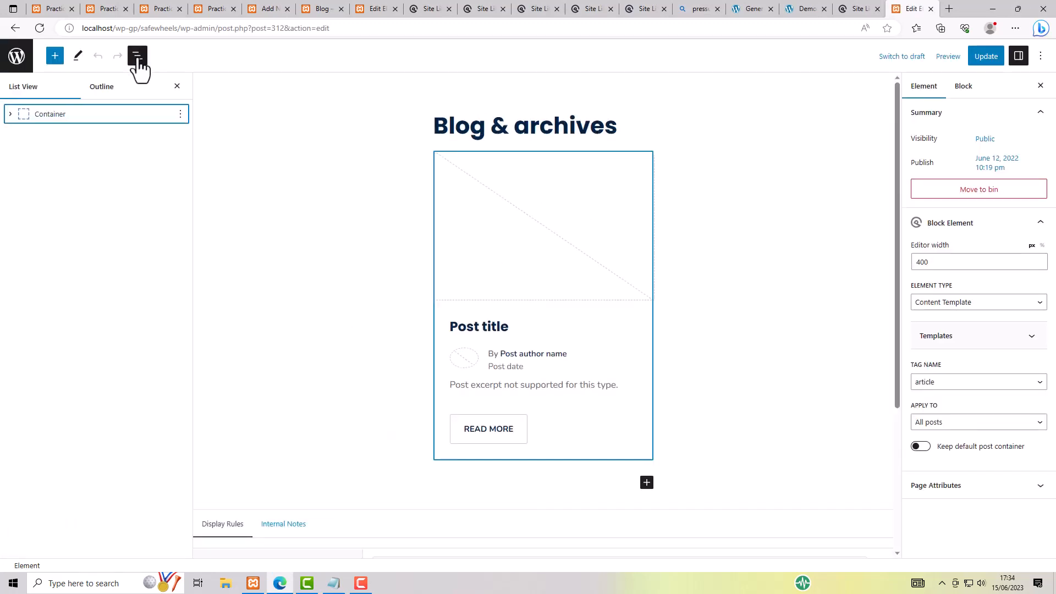
pyautogui.click(52, 117)
pyautogui.click(180, 116)
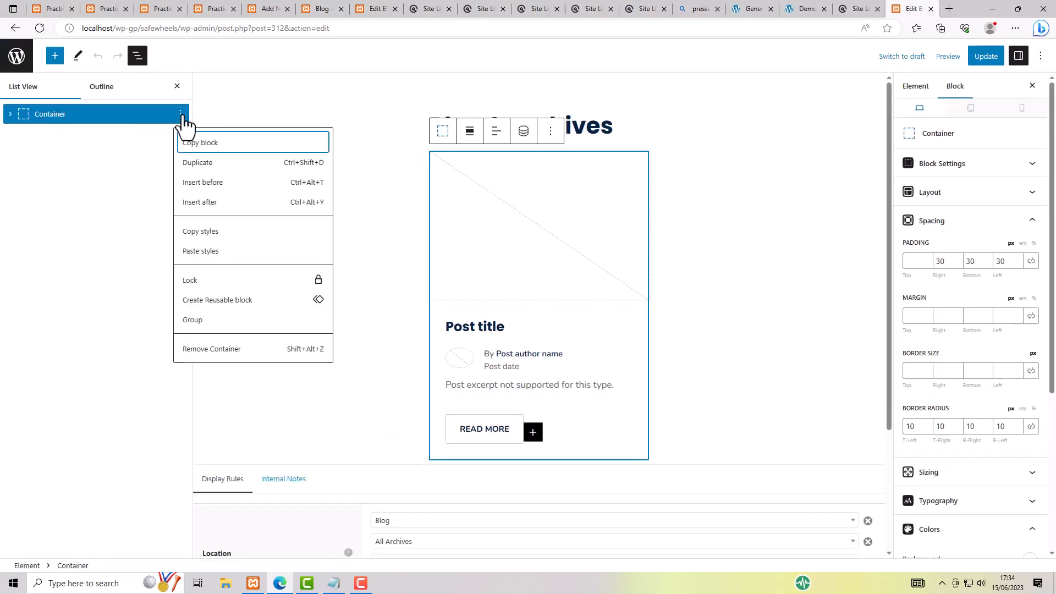
pyautogui.click(213, 144)
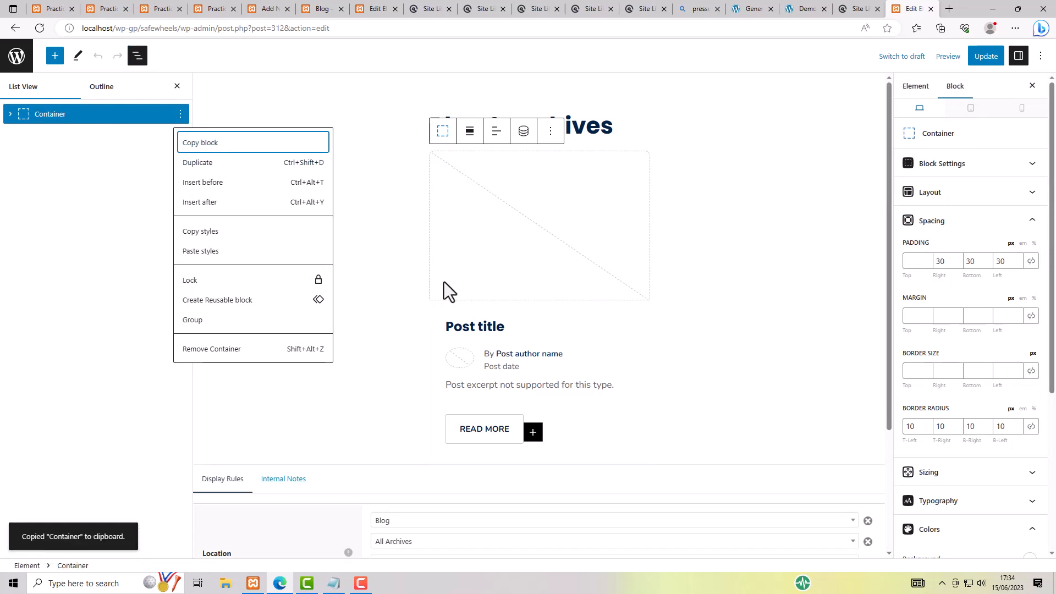
pyautogui.scroll(-3, 707, 302)
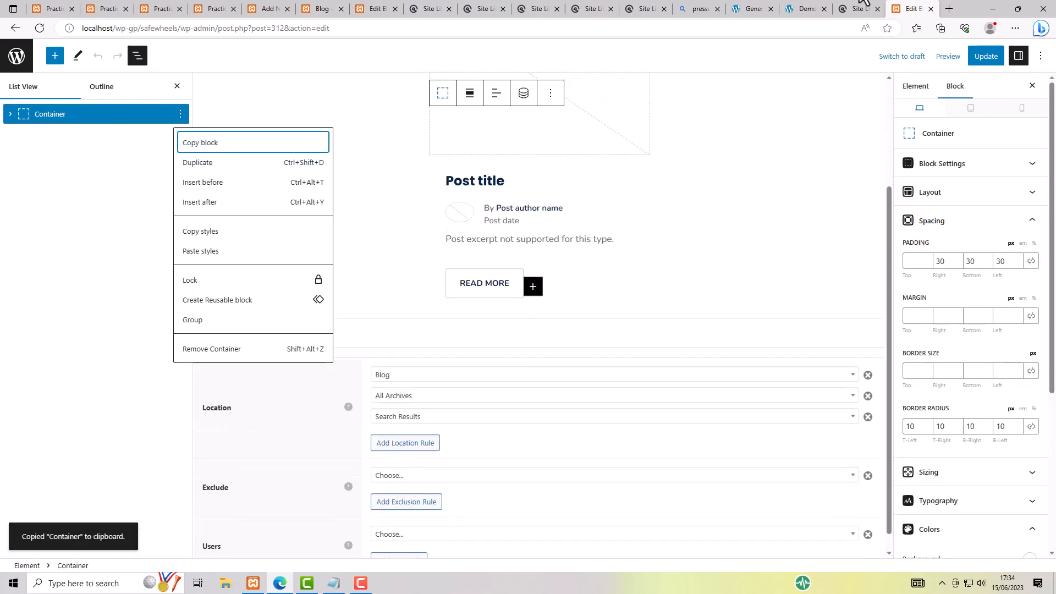
# - Open the Blog Post Card 1 element on Practice 2 and remove its Dynamic Image and Container blocks
pyautogui.moveTo(364, 9)
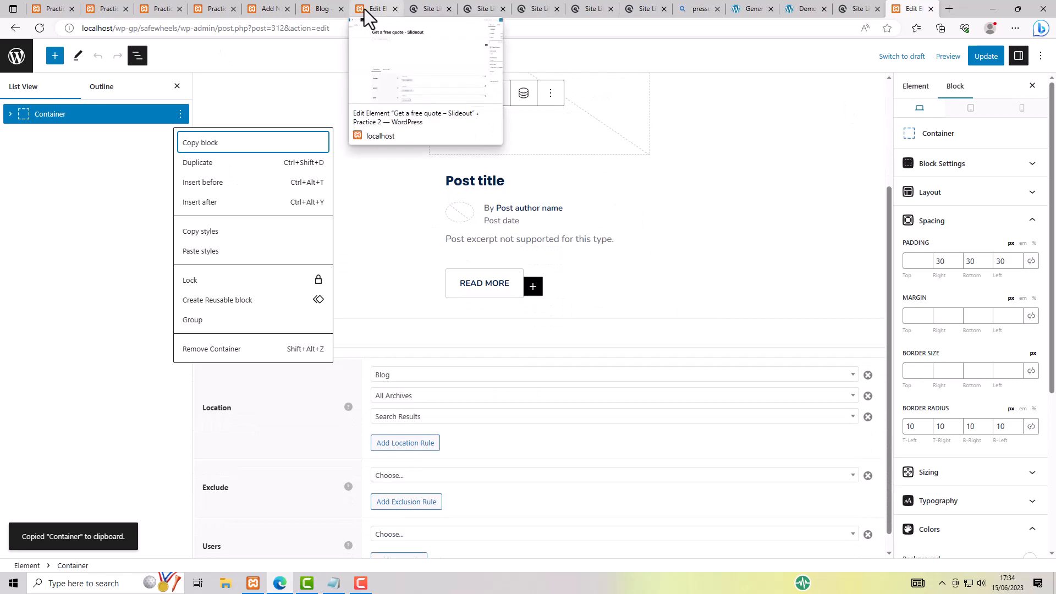
pyautogui.click(332, 12)
pyautogui.moveTo(318, 51)
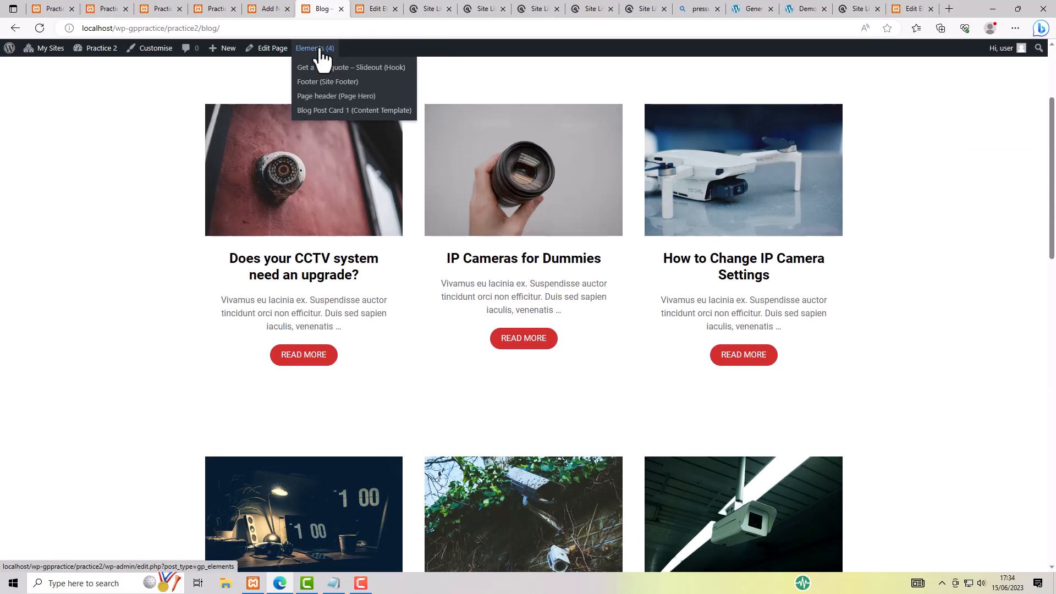
pyautogui.click(342, 111)
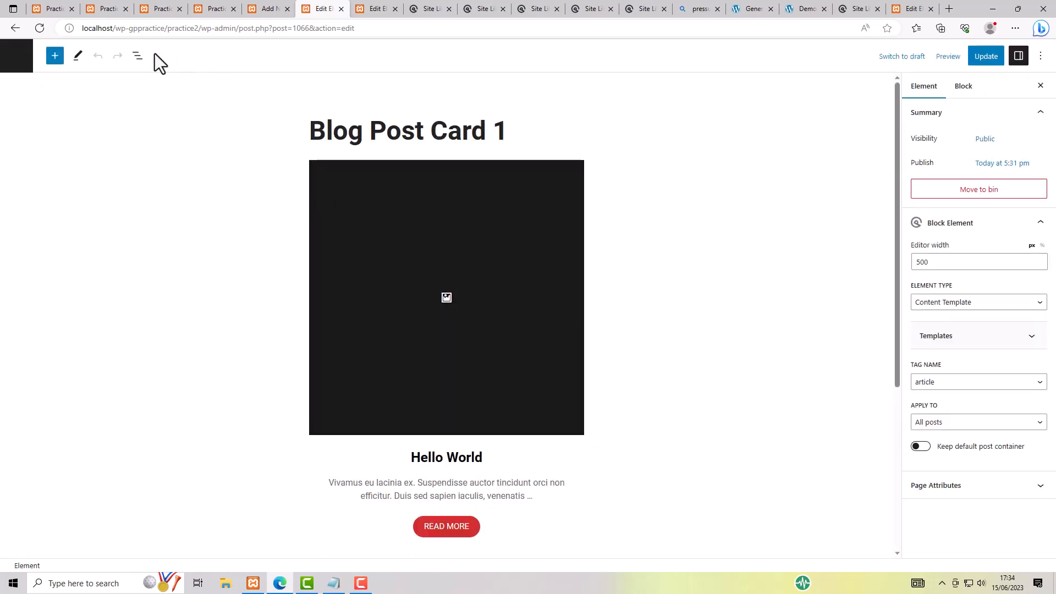
pyautogui.click(136, 55)
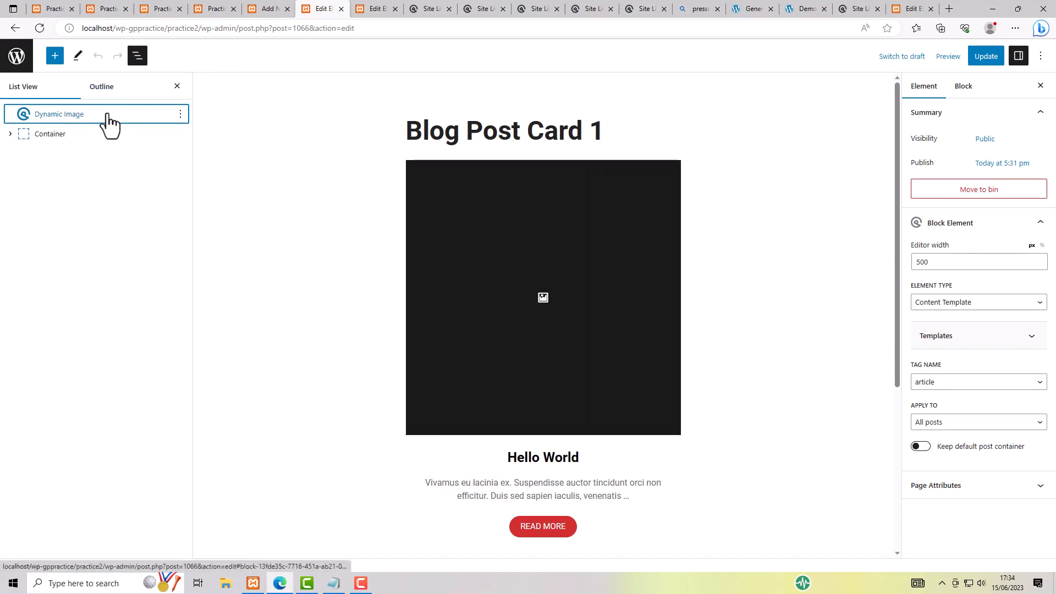
pyautogui.click(104, 115)
pyautogui.click(101, 137)
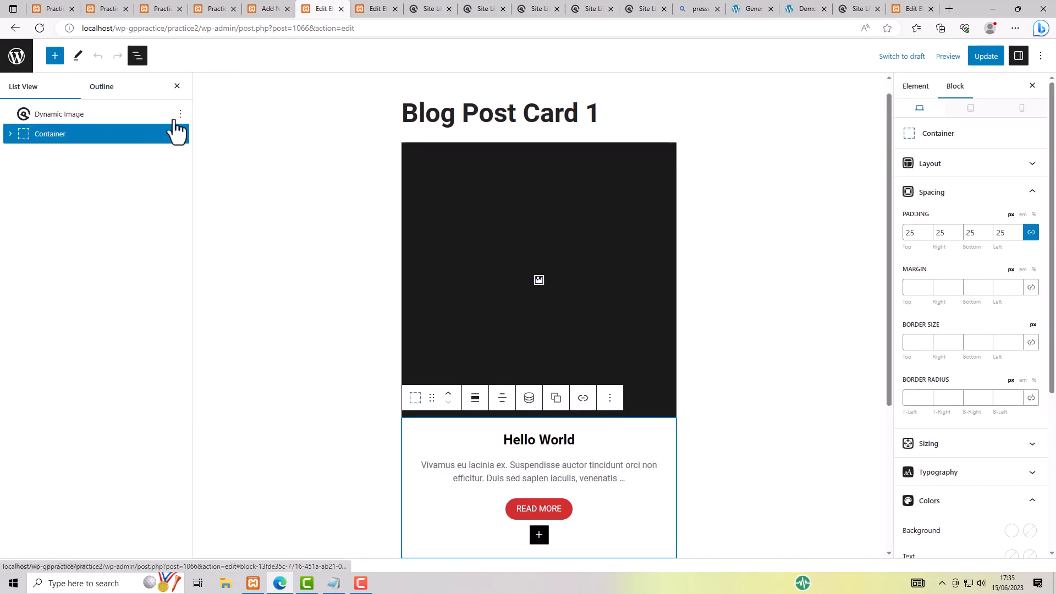
pyautogui.keyDown('shift'); pyautogui.click(173, 117); pyautogui.keyUp('shift')
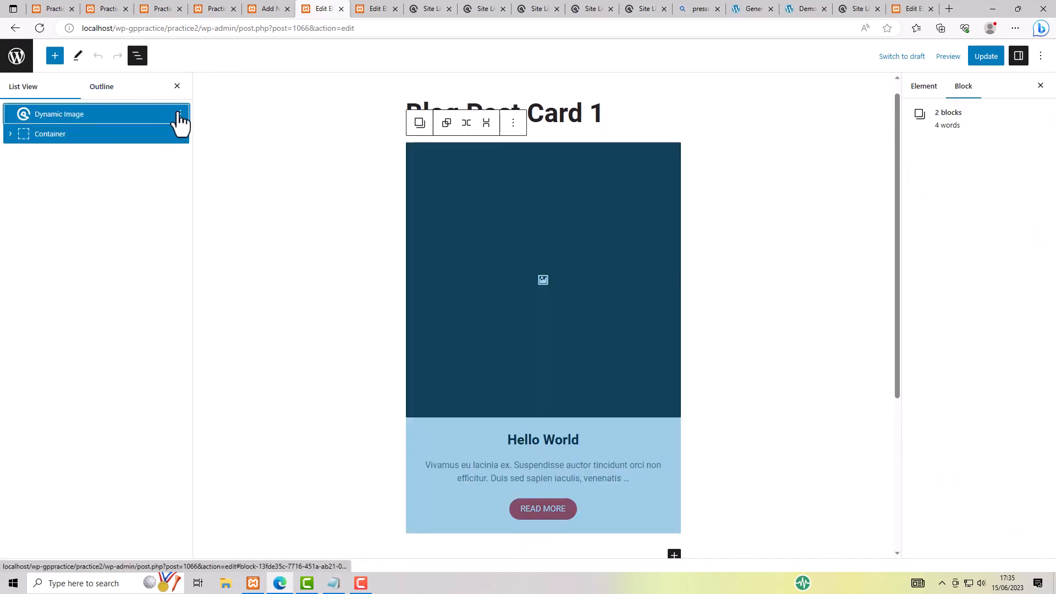
pyautogui.click(180, 114)
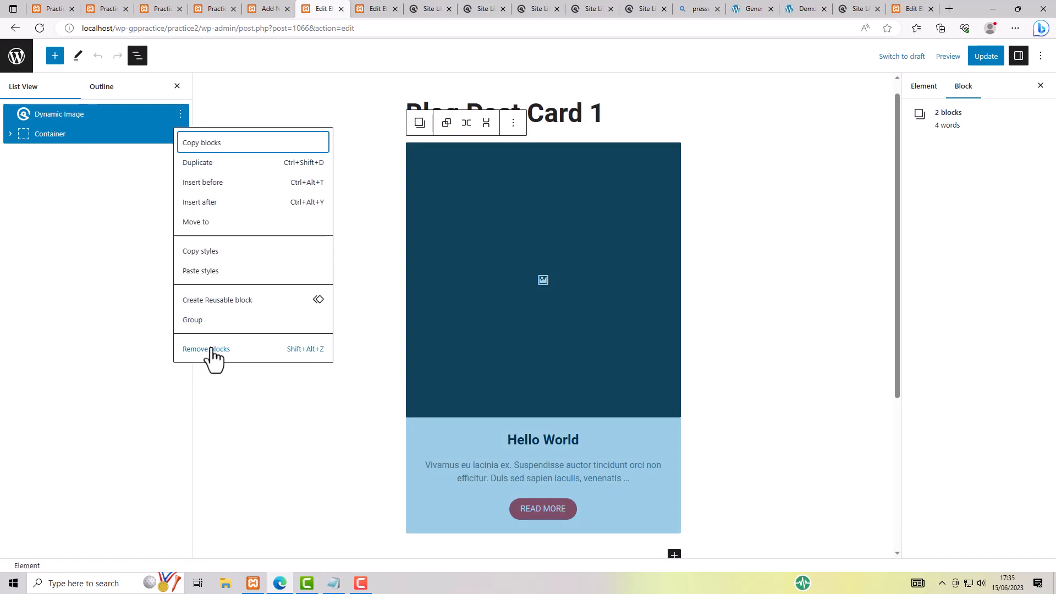
pyautogui.click(212, 349)
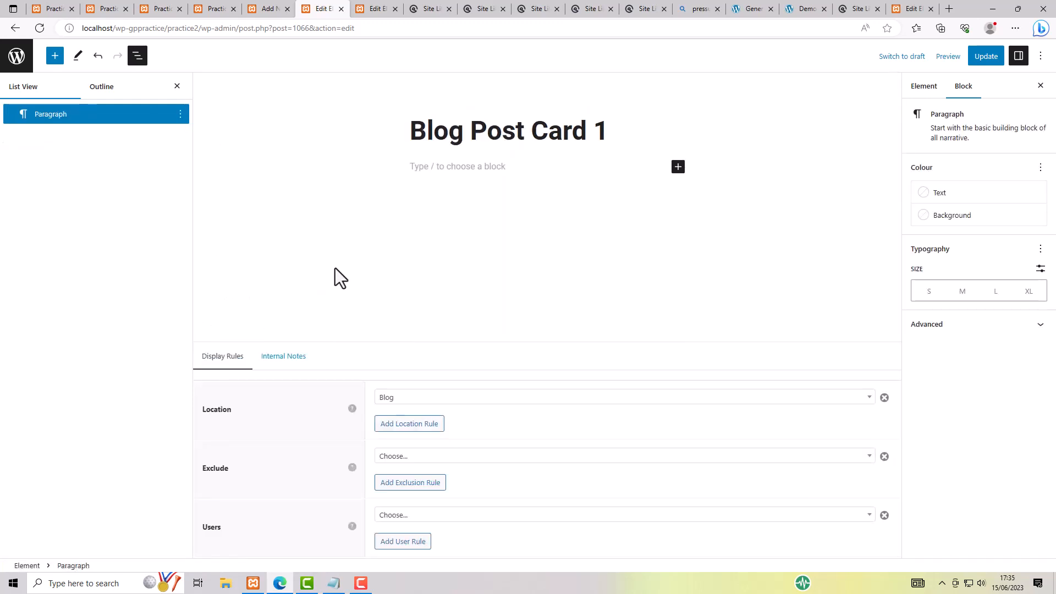
# - Paste the copied Safe Wheels container into Blog Post Card 1 and update the element
pyautogui.hotkey('ctrl', 'z')
pyautogui.rightClick(335, 268)
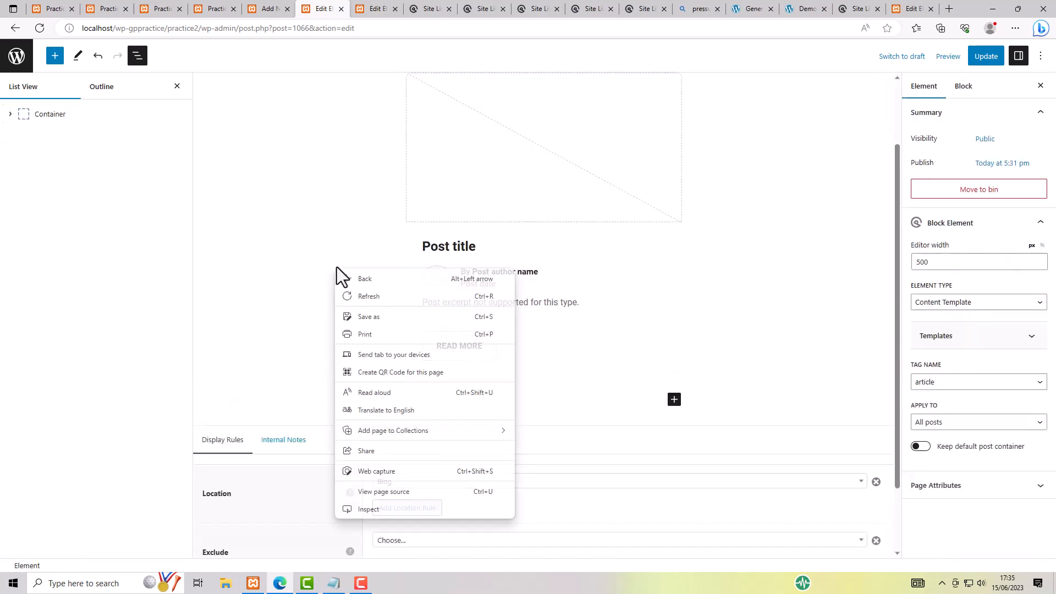
pyautogui.click(987, 55)
pyautogui.click(987, 55)
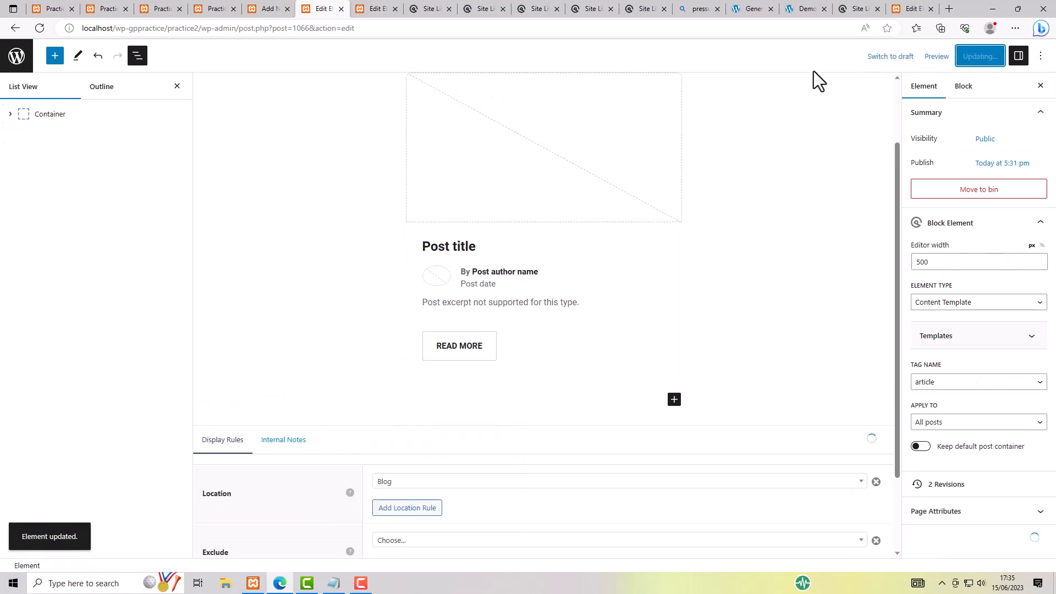
# - View the restyled post cards on the live Practice 2 Blog page
pyautogui.click(18, 60)
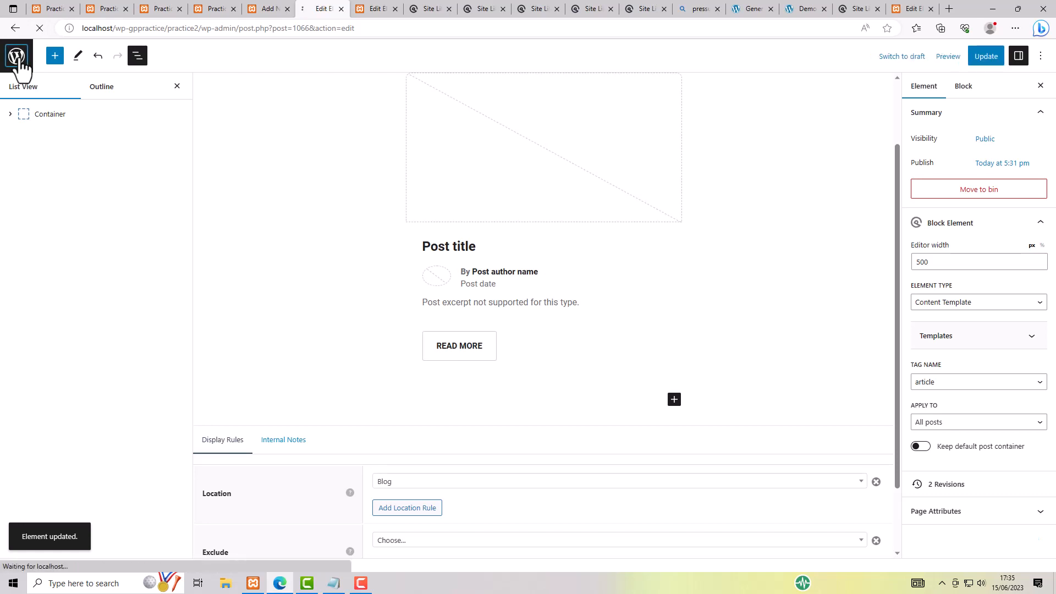
pyautogui.scroll(-3, 879, 227)
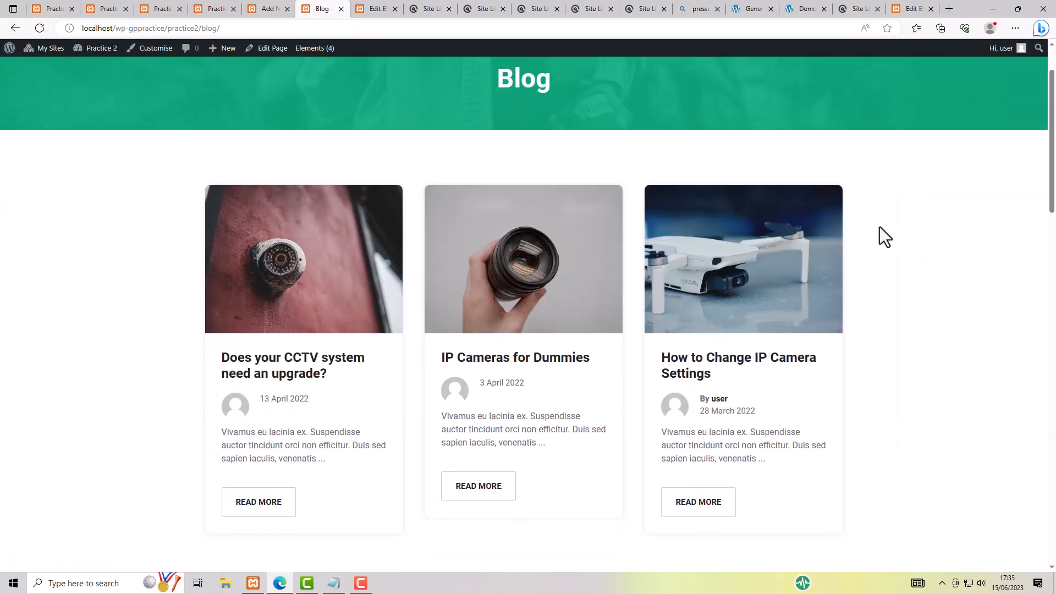
pyautogui.scroll(-2, 882, 225)
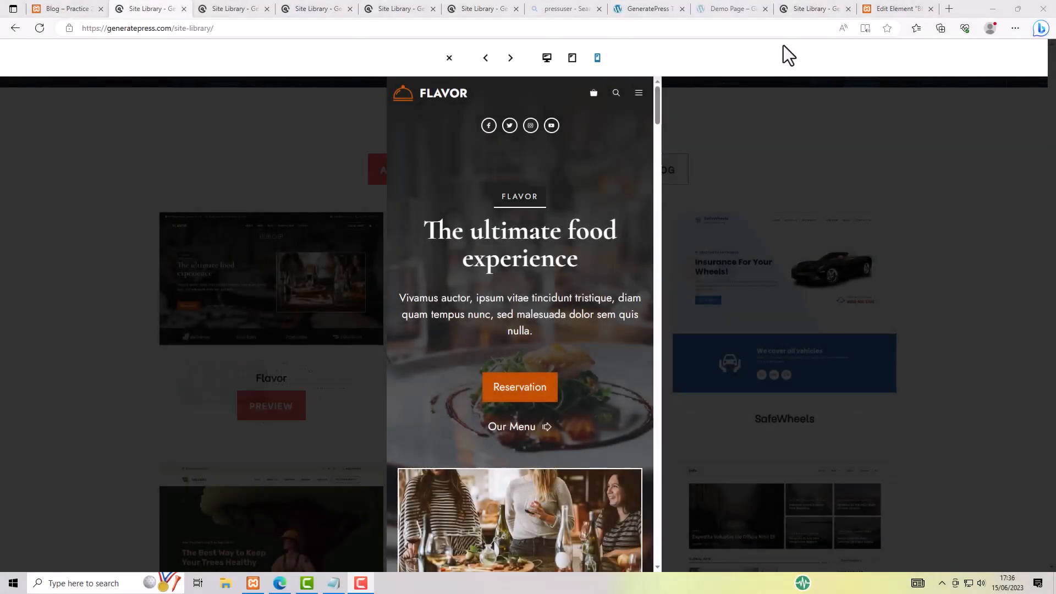
# - Compare the mobile off-canvas menus in the Flavor, Security, Driver, Plumber and Explore previews of the GeneratePress Site Library
pyautogui.click(639, 95)
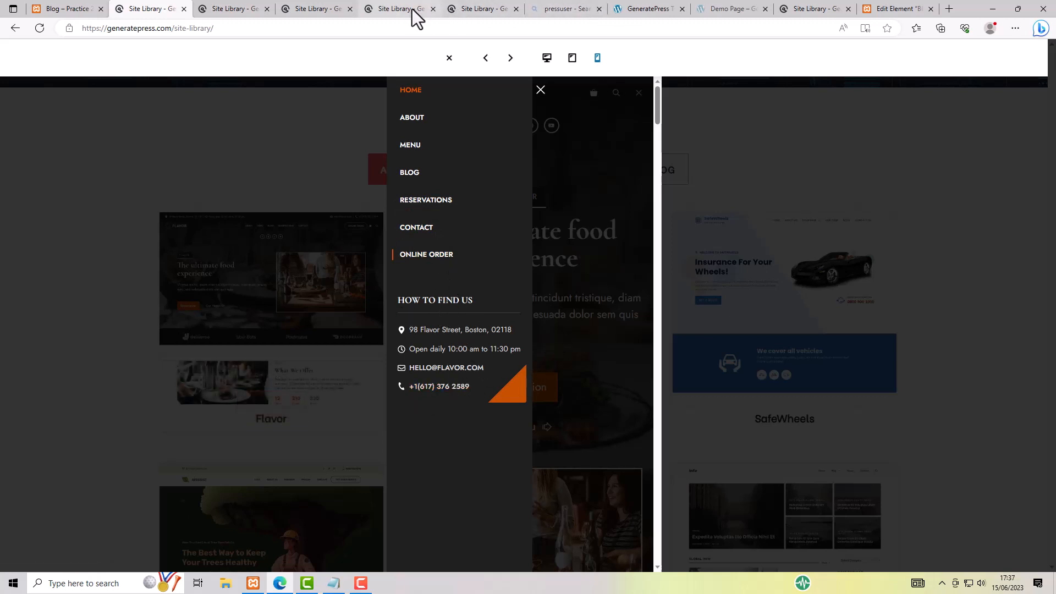
pyautogui.click(219, 5)
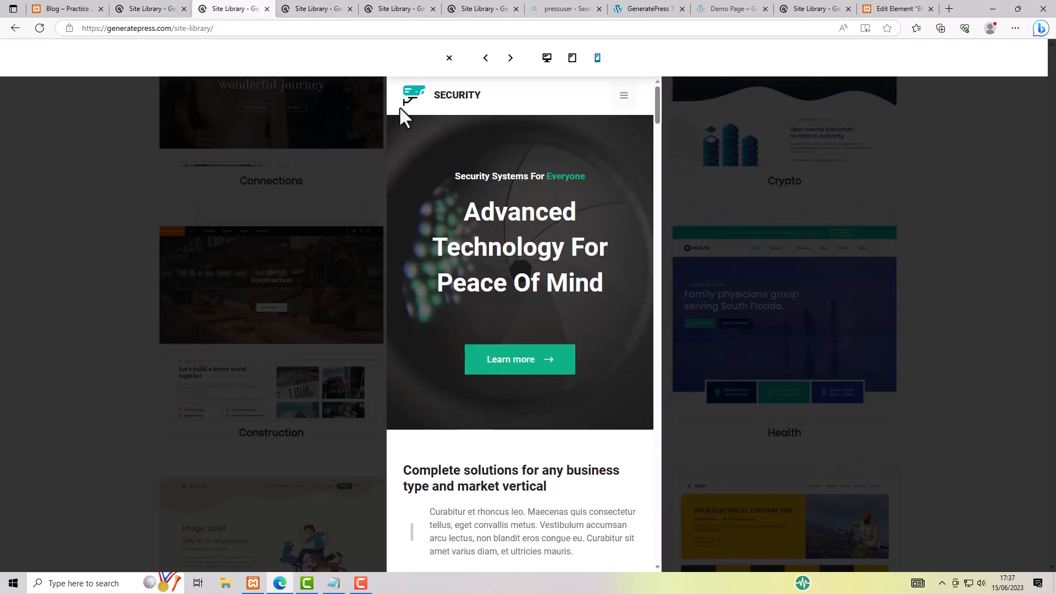
pyautogui.click(624, 97)
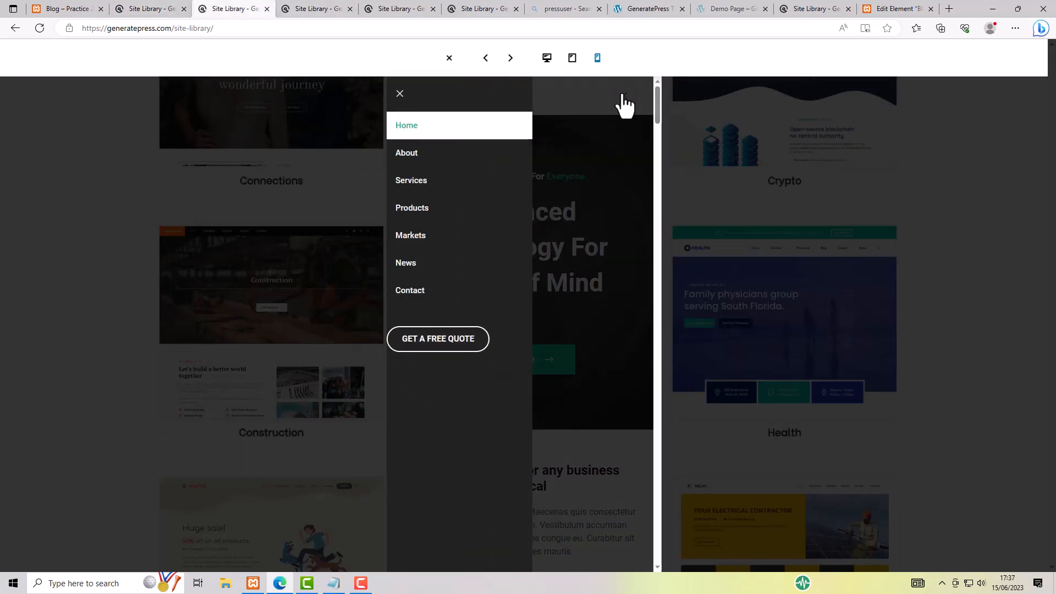
pyautogui.click(319, 10)
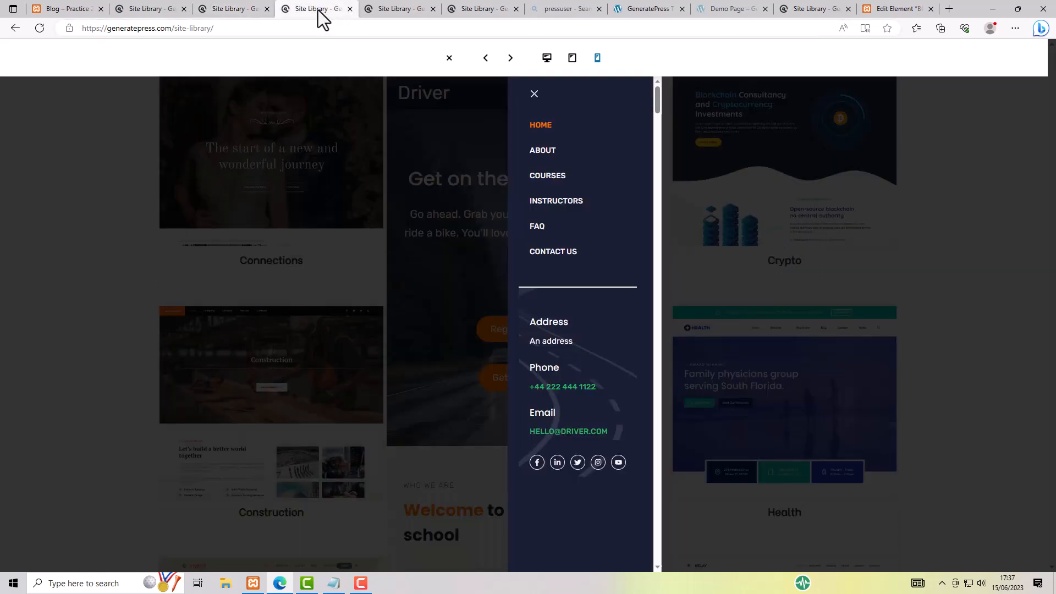
pyautogui.click(534, 94)
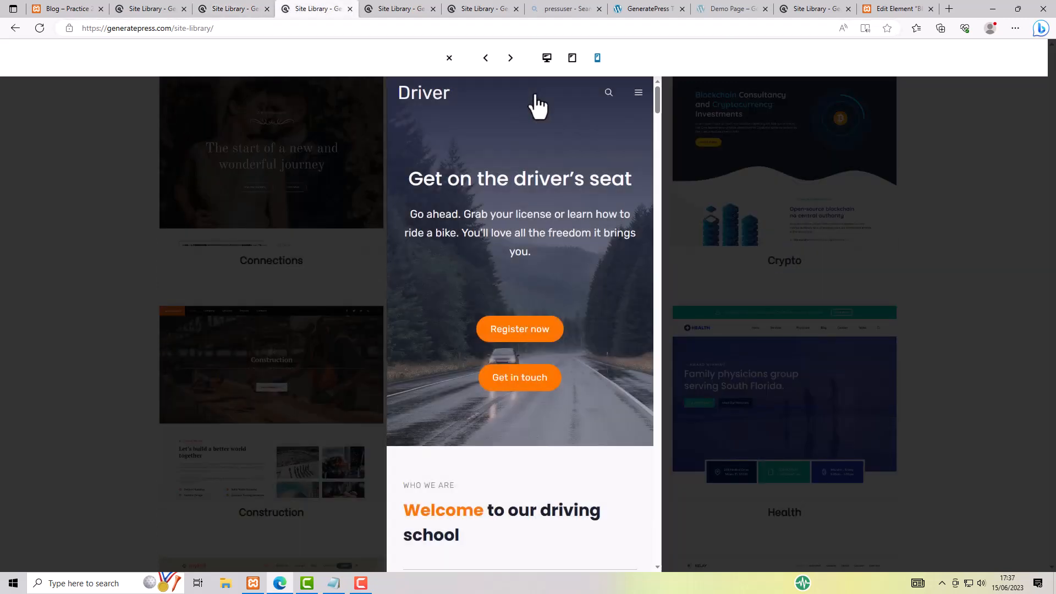
pyautogui.click(639, 94)
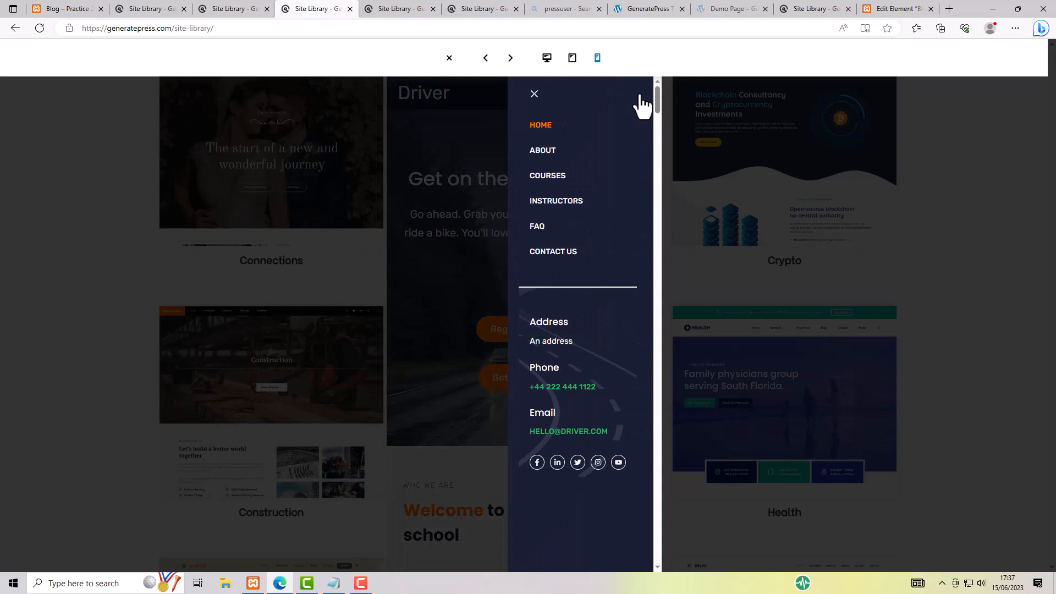
pyautogui.click(399, 9)
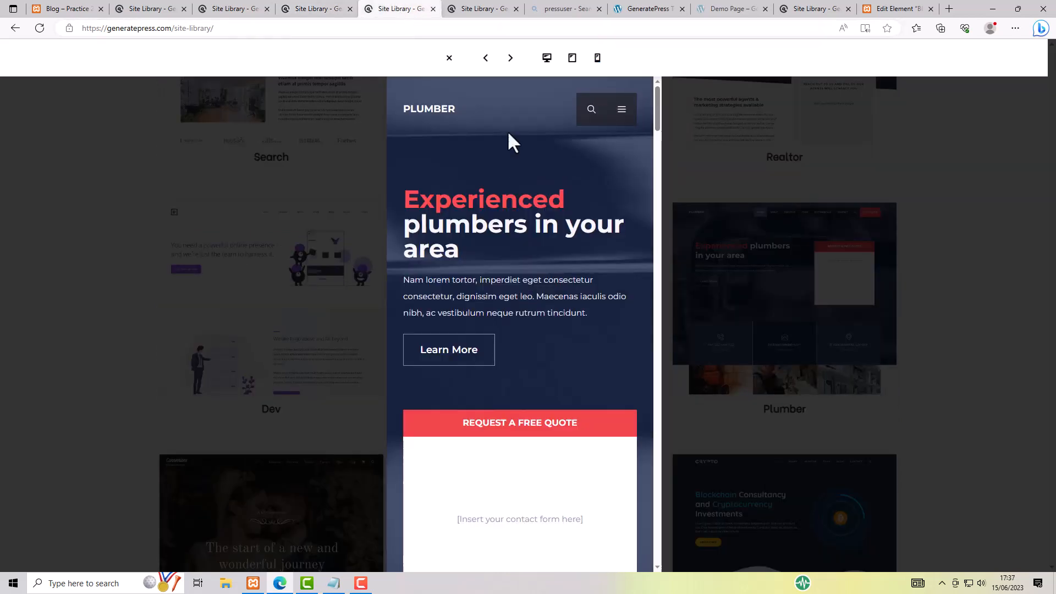
pyautogui.click(626, 112)
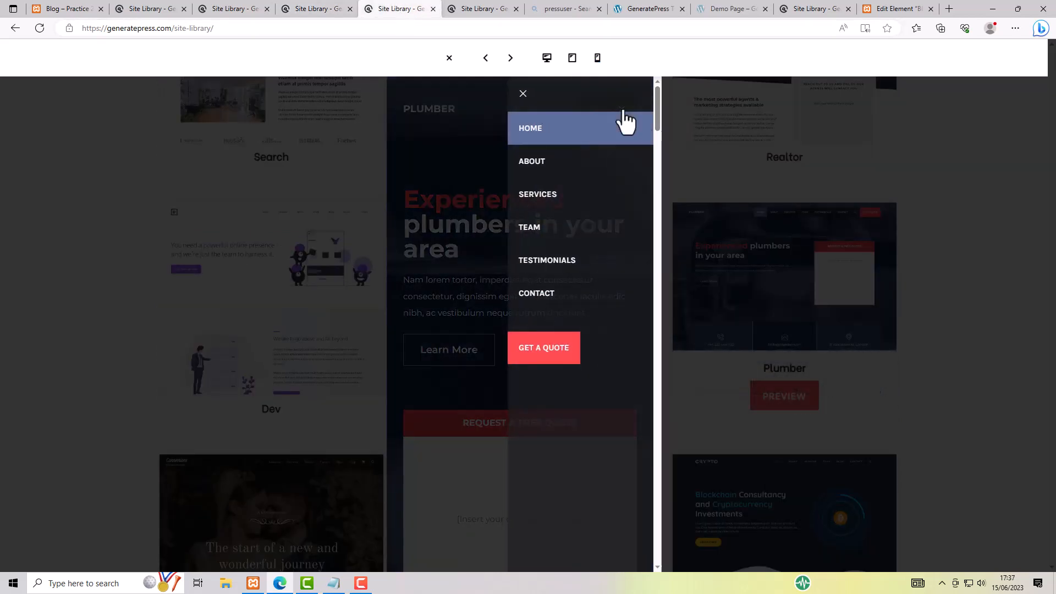
pyautogui.click(487, 9)
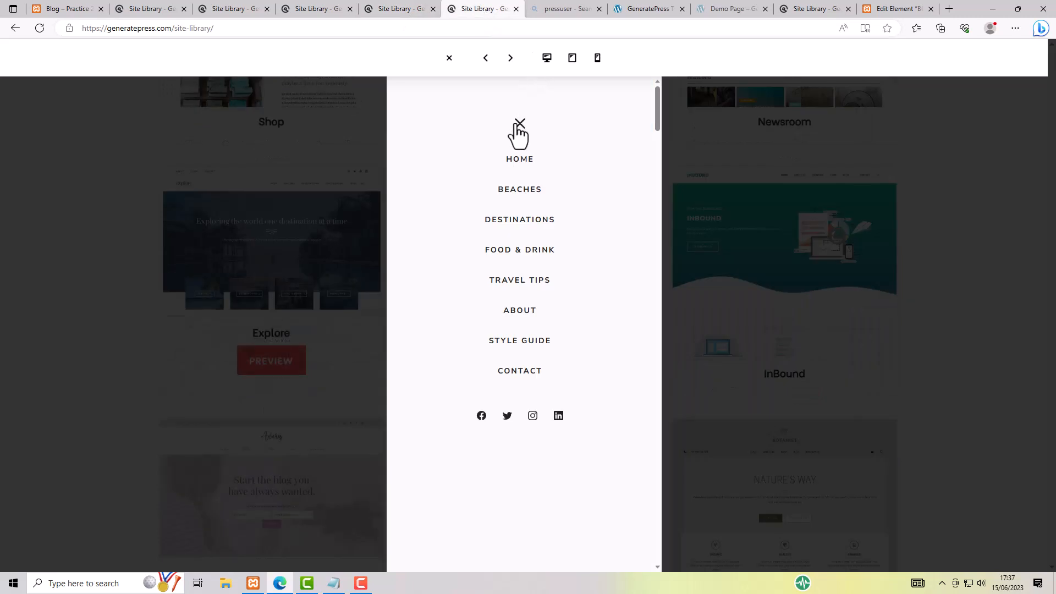
pyautogui.click(517, 124)
pyautogui.click(631, 100)
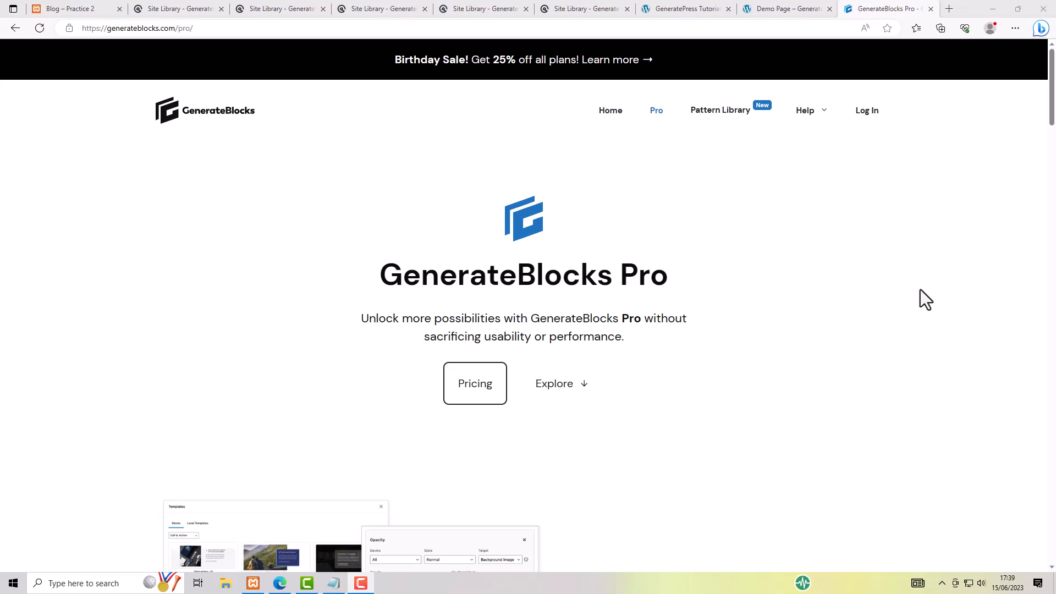
# - Look through the pressuser Demo Page, examining the Pro Patterns link, the hover effects on buttons and the course cards
pyautogui.click(789, 9)
pyautogui.moveTo(1052, 73); pyautogui.dragTo(1052, 122)
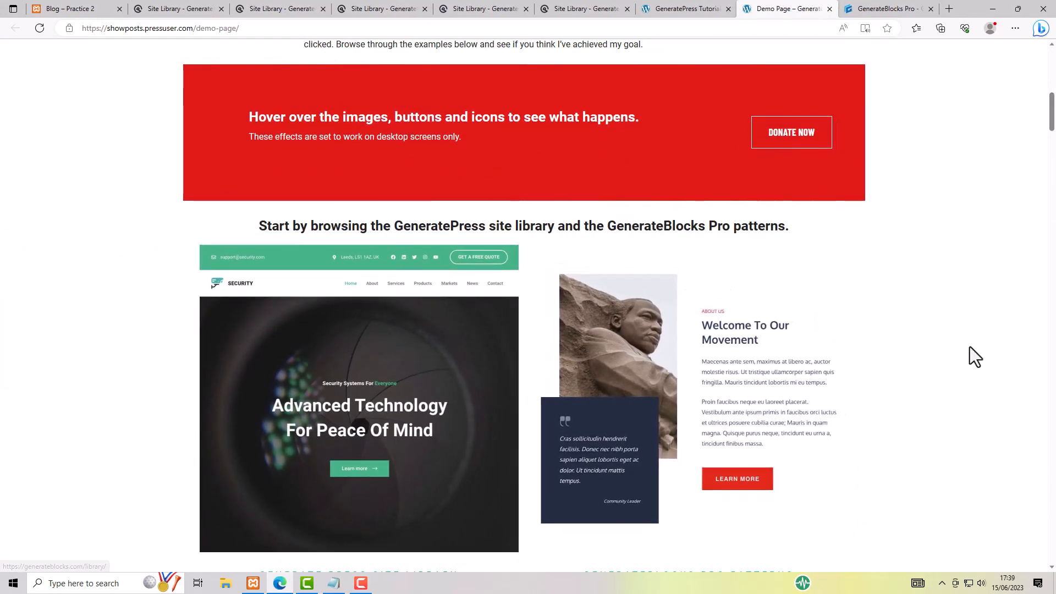
pyautogui.scroll(-7, 969, 347)
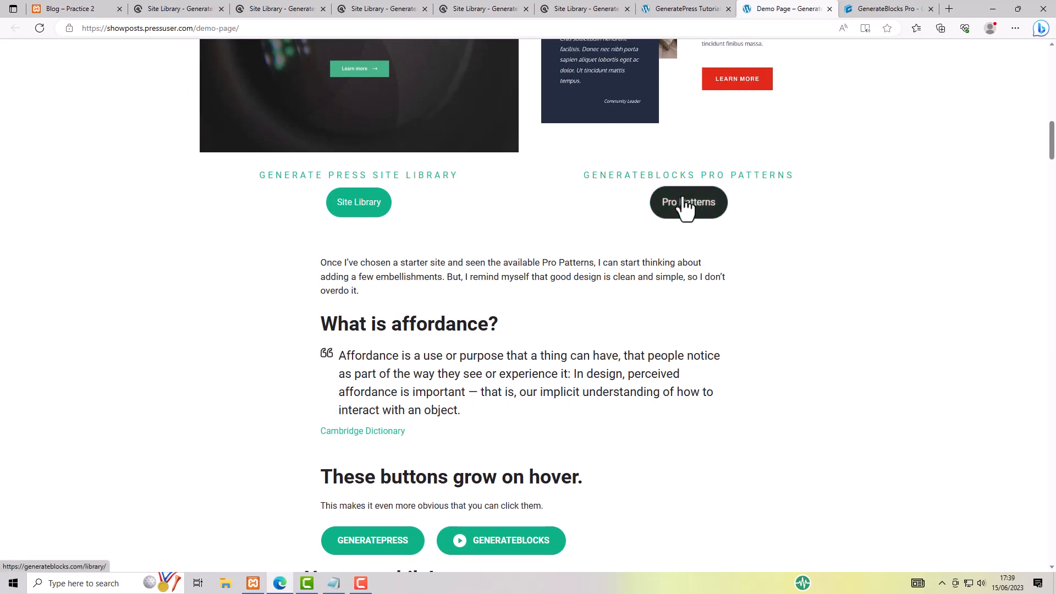
pyautogui.scroll(-5, 846, 331)
pyautogui.scroll(-10, 846, 330)
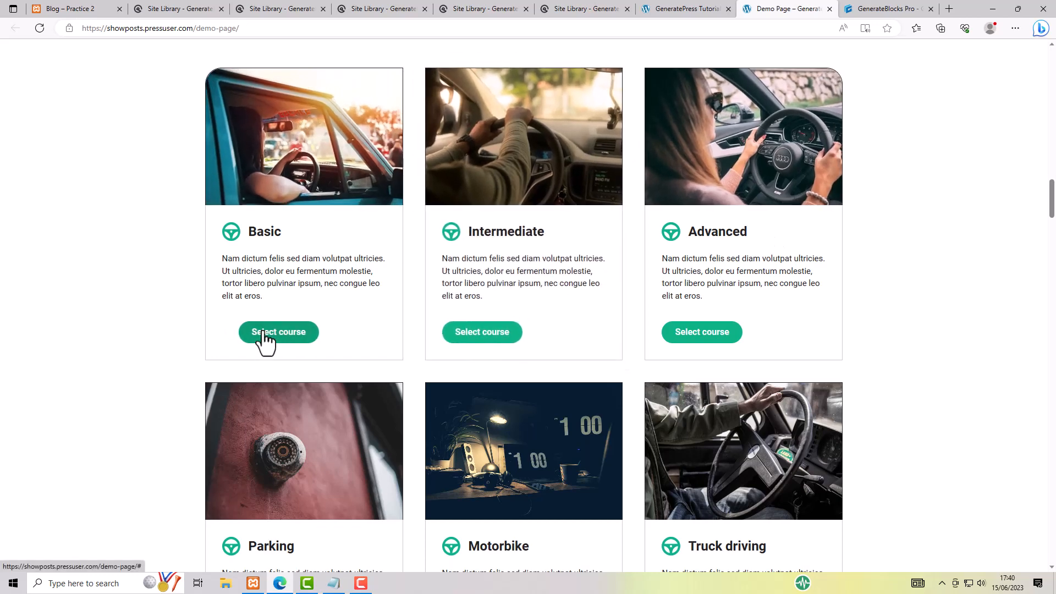
pyautogui.scroll(-4, 263, 401)
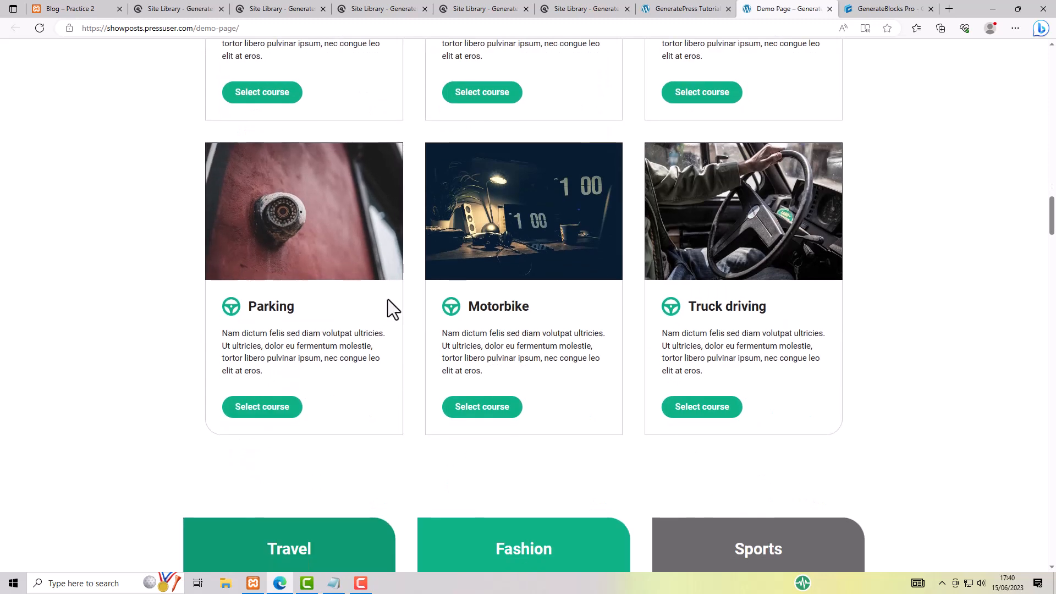
# - Examine the demo page's coloured category boxes, the three affordance boxes' hover effects and the category archive layouts
pyautogui.scroll(-4, 902, 289)
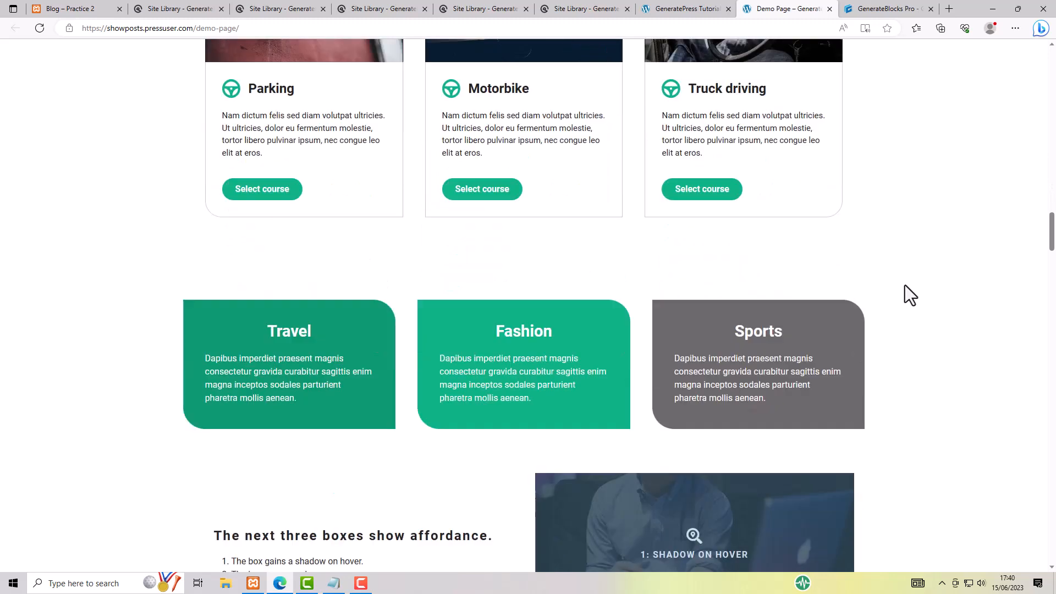
pyautogui.scroll(-3, 905, 285)
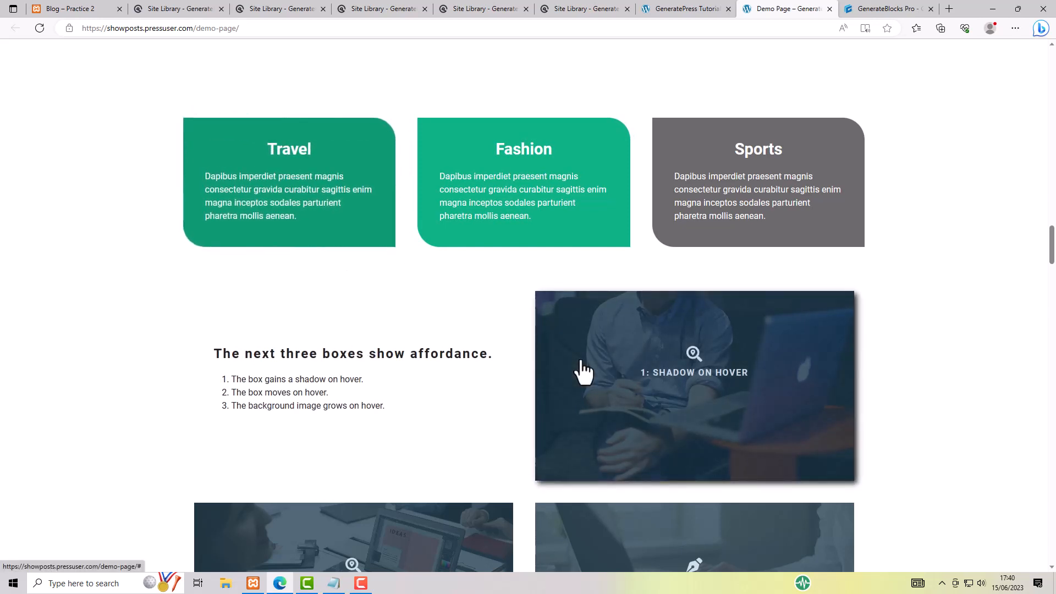
pyautogui.scroll(-4, 582, 372)
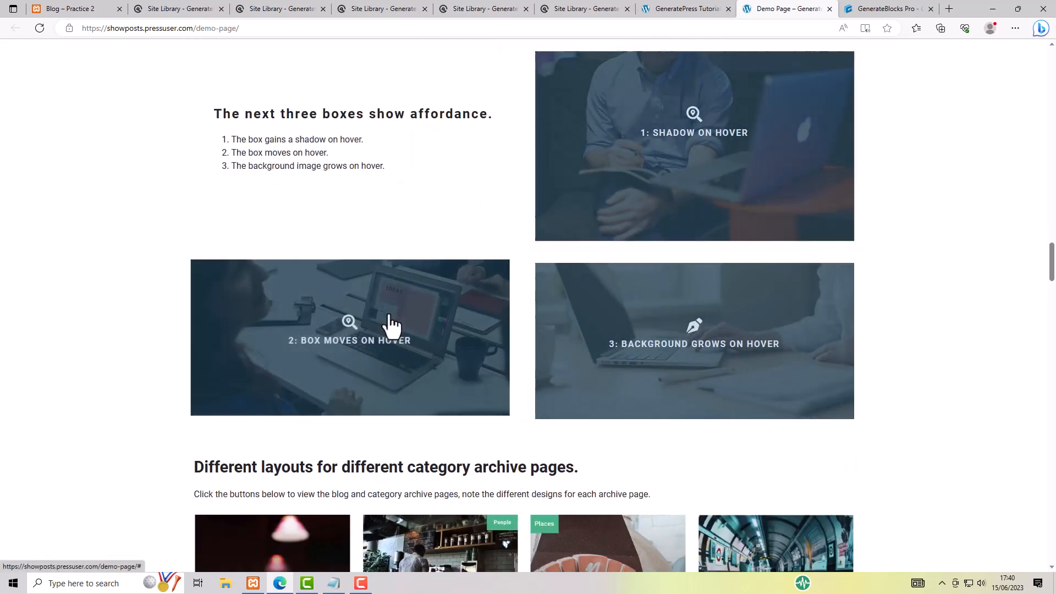
pyautogui.scroll(-5, 550, 402)
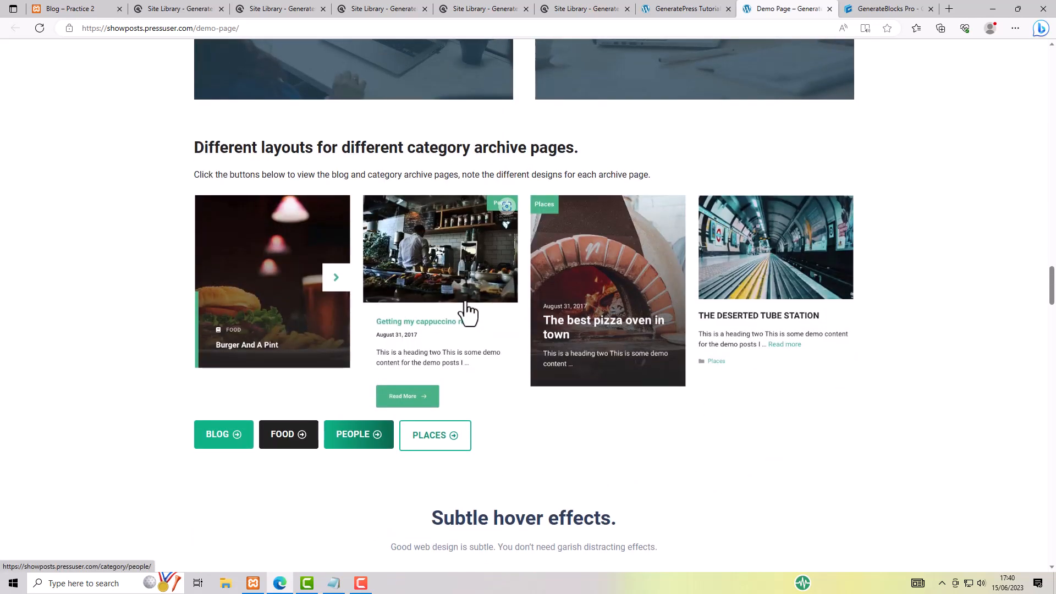
pyautogui.scroll(-5, 1052, 314)
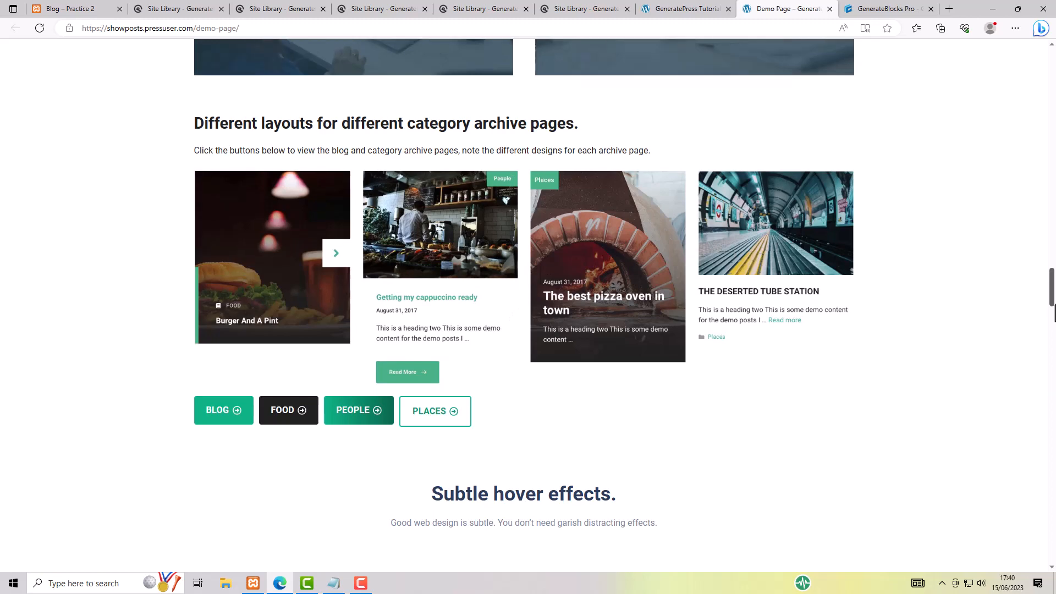
# - Examine the subtle image hover effects, box shadow photo, animated icons, interactive Image & Icons section and extra button styles
pyautogui.scroll(-1, 1053, 316)
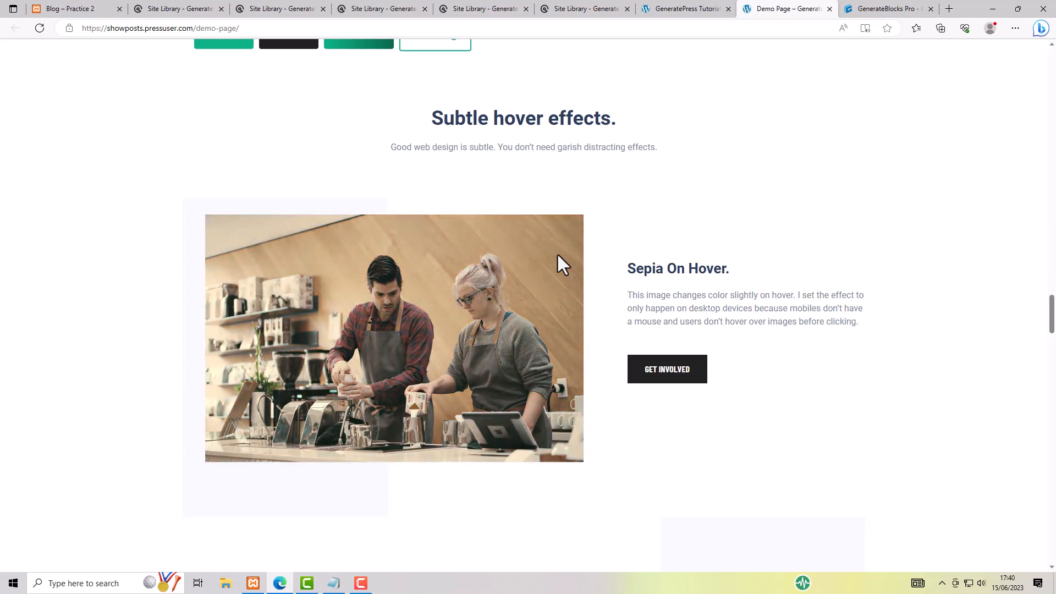
pyautogui.scroll(-6, 853, 381)
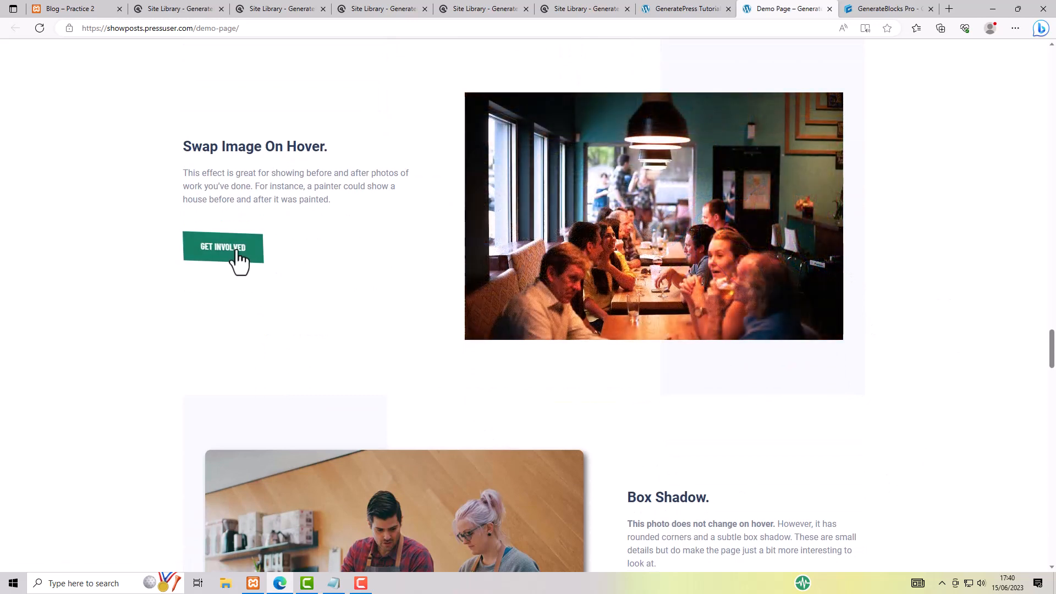
pyautogui.scroll(-3, 339, 315)
pyautogui.scroll(-1, 339, 314)
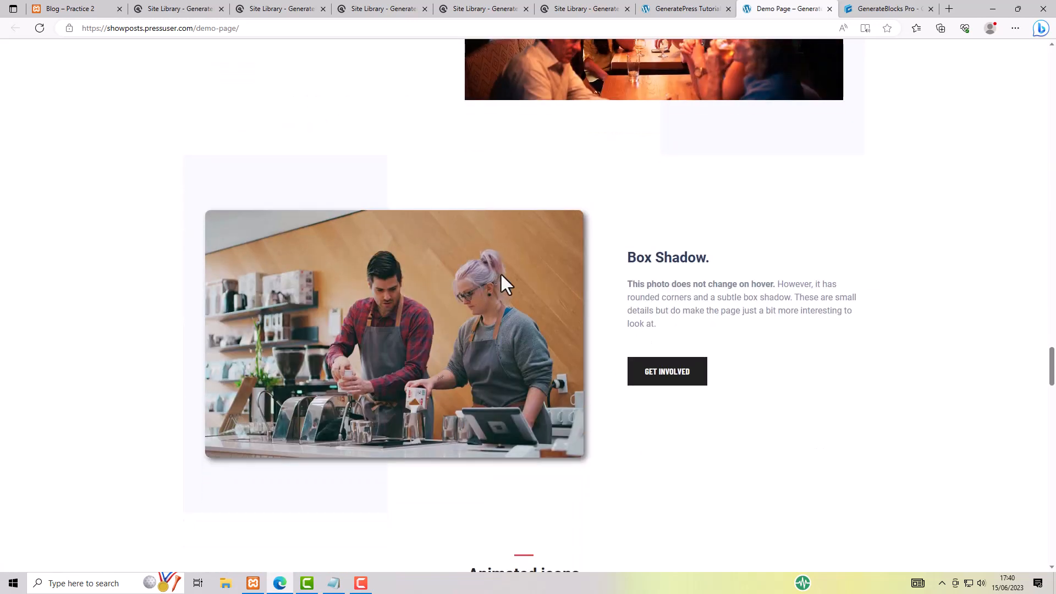
pyautogui.scroll(-3, 833, 352)
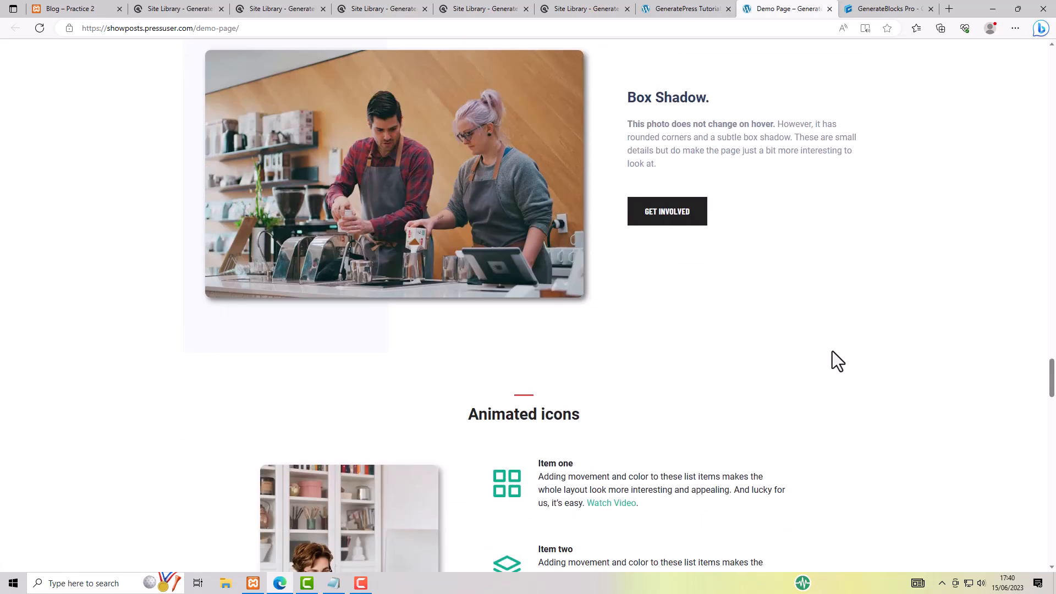
pyautogui.scroll(-3, 833, 351)
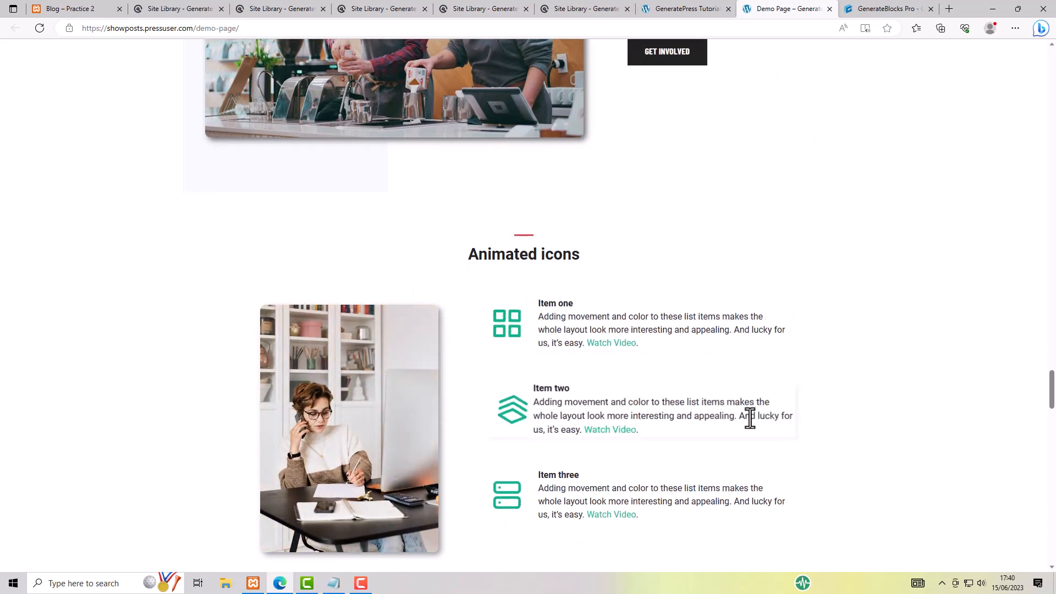
pyautogui.scroll(-6, 981, 417)
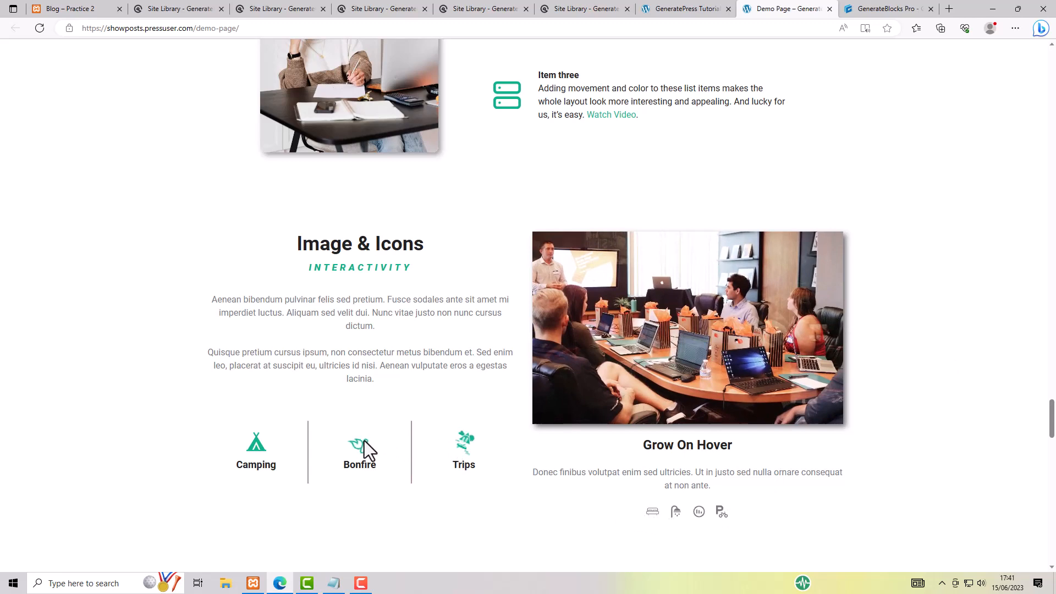
pyautogui.scroll(-1, 538, 438)
pyautogui.scroll(-5, 539, 438)
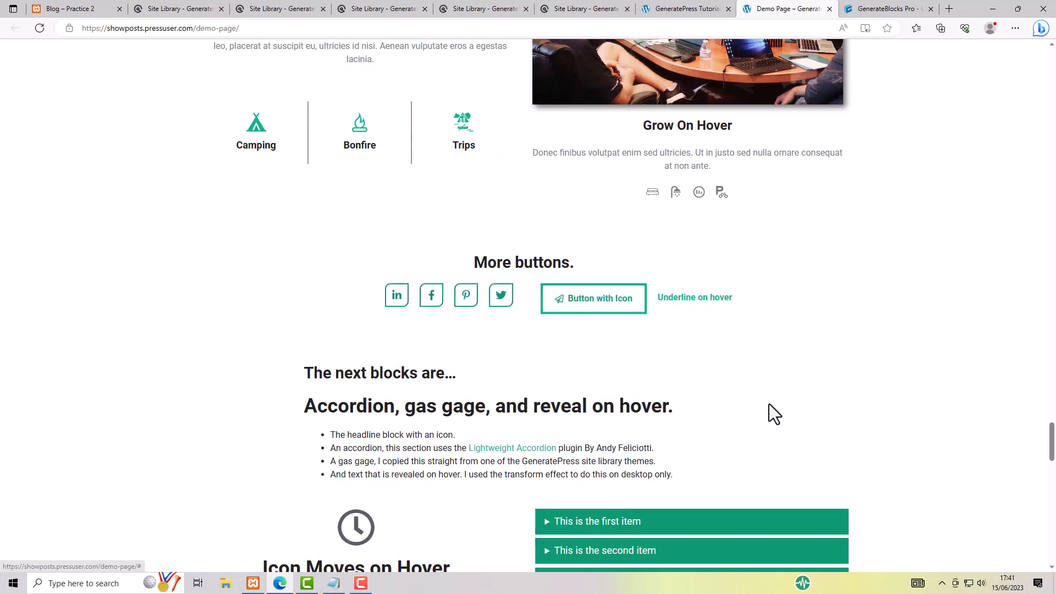
# - Test the accordion by expanding and collapsing its fourth item, leaving that item expanded
pyautogui.scroll(-4, 769, 407)
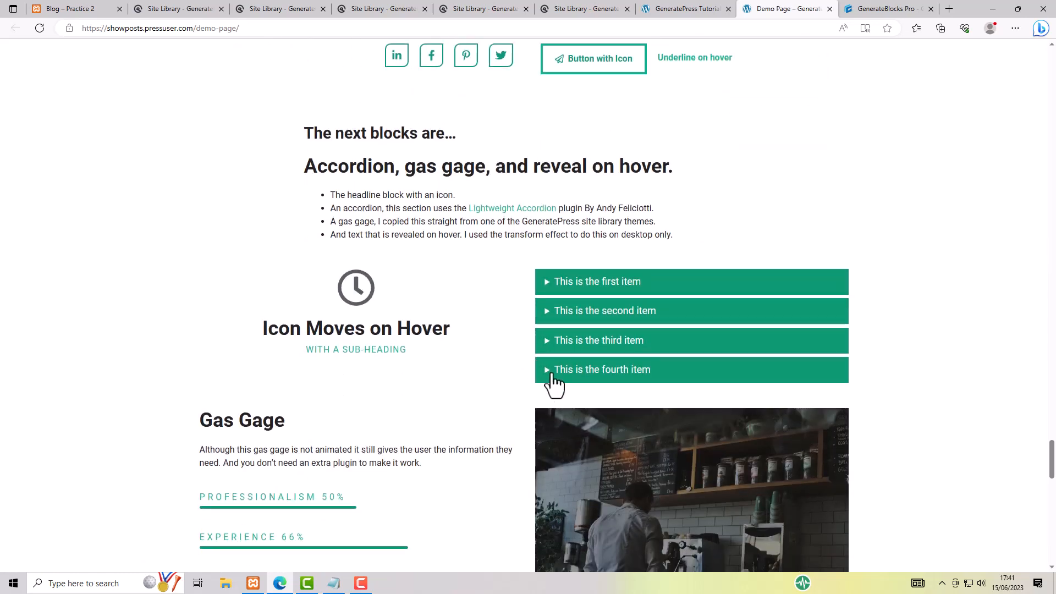
pyautogui.click(550, 378)
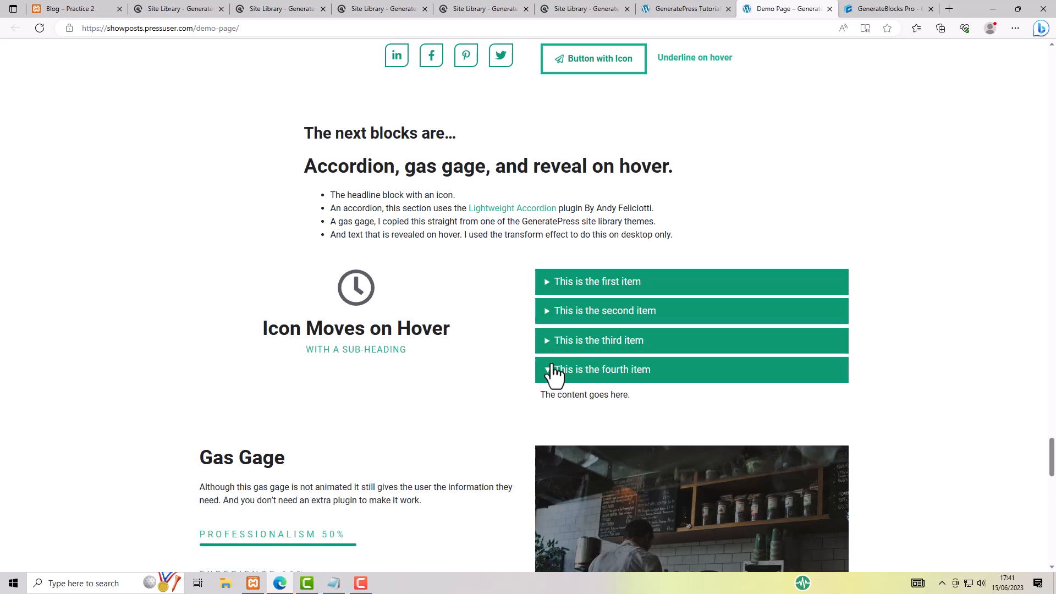
pyautogui.click(551, 378)
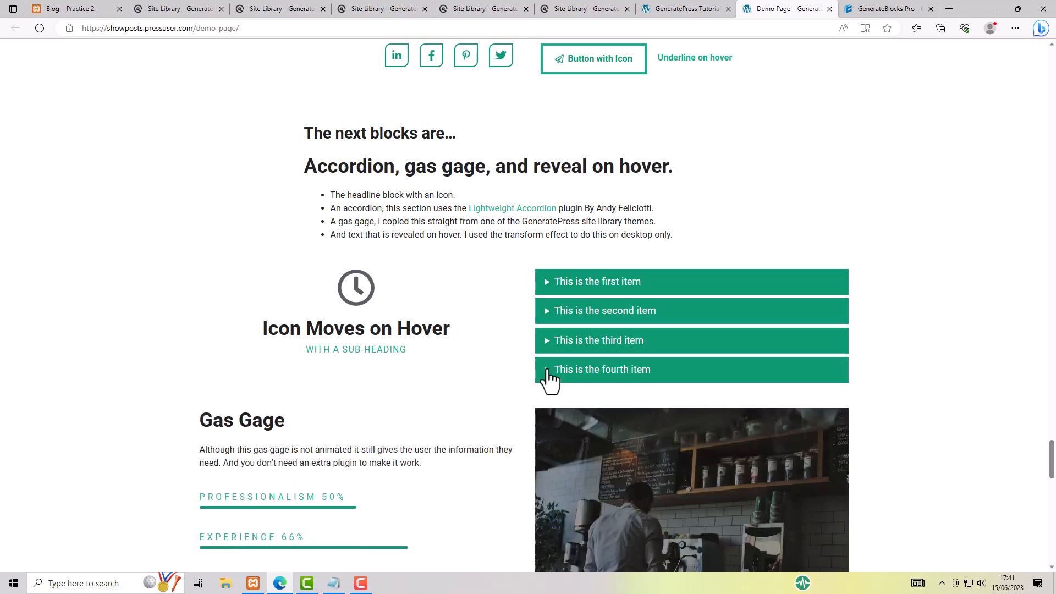
pyautogui.click(550, 379)
# - Review the Gas Gage bars, the Reveal on hover image and the Background gradient and button styles section
pyautogui.scroll(-3, 603, 382)
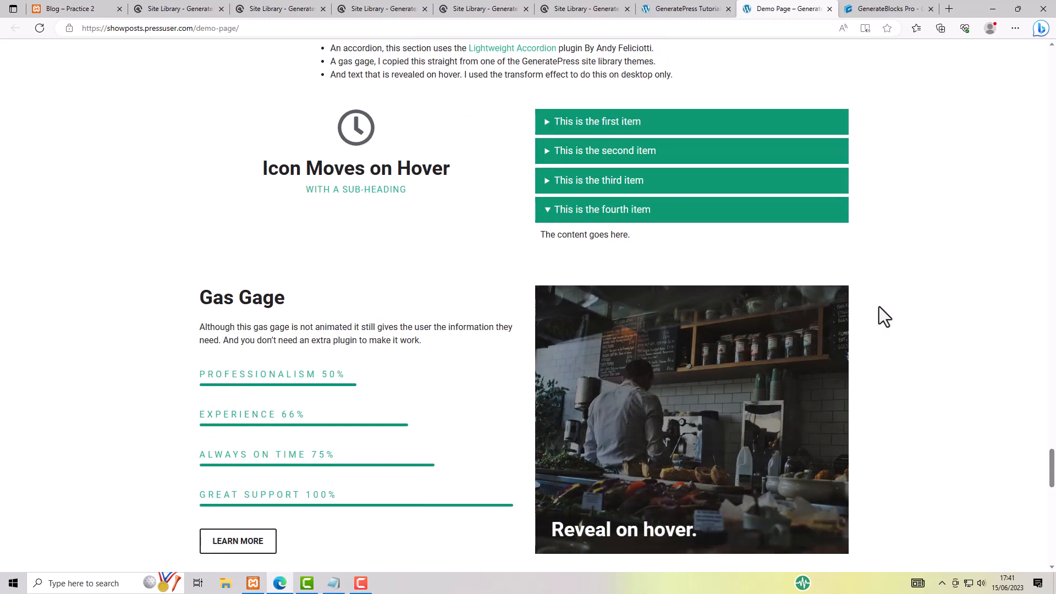
pyautogui.scroll(-1, 881, 311)
pyautogui.scroll(-2, 901, 321)
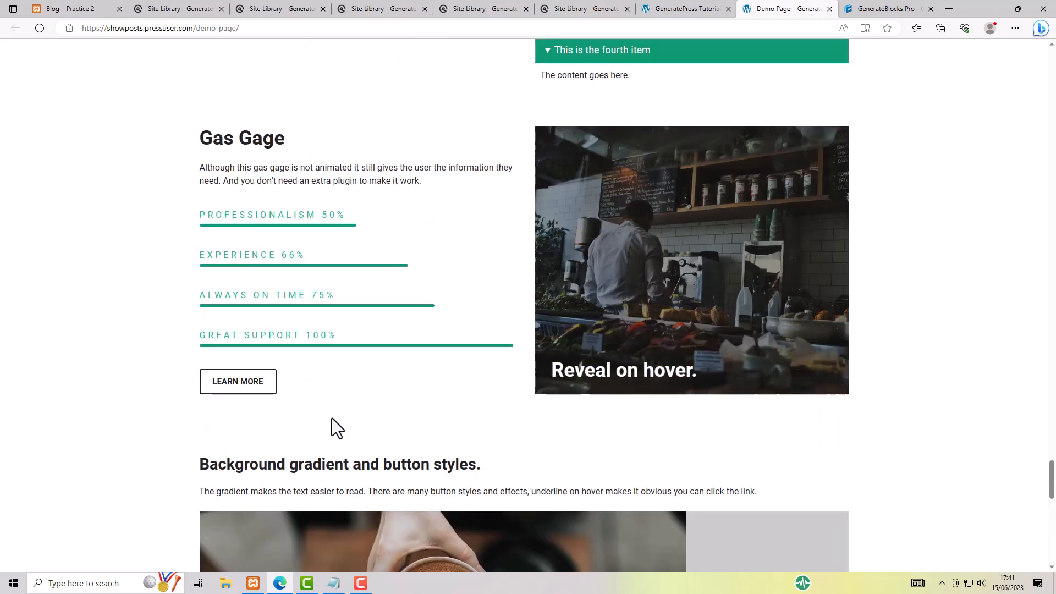
pyautogui.scroll(-5, 331, 419)
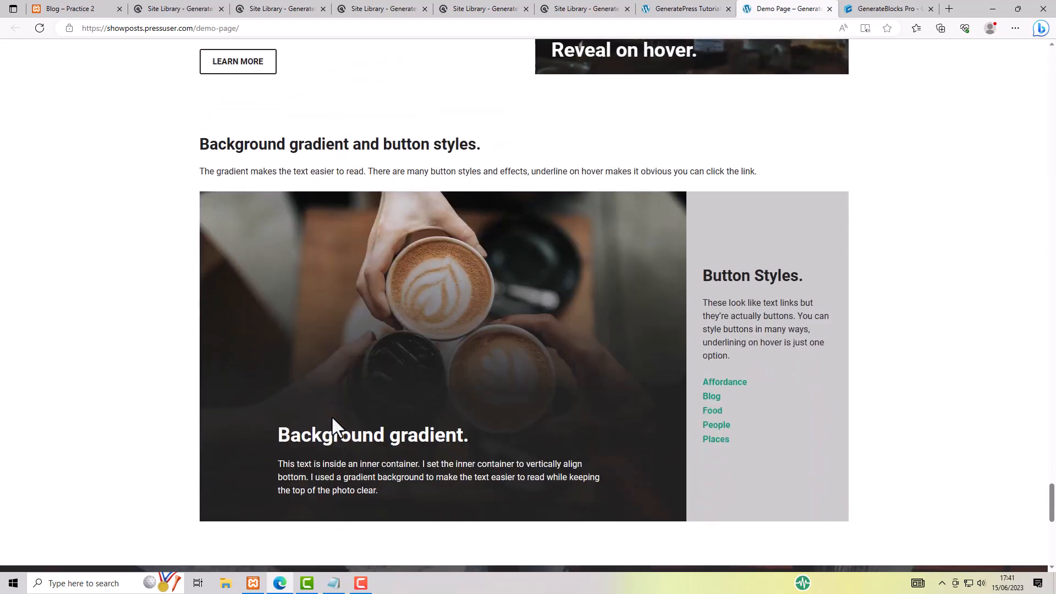